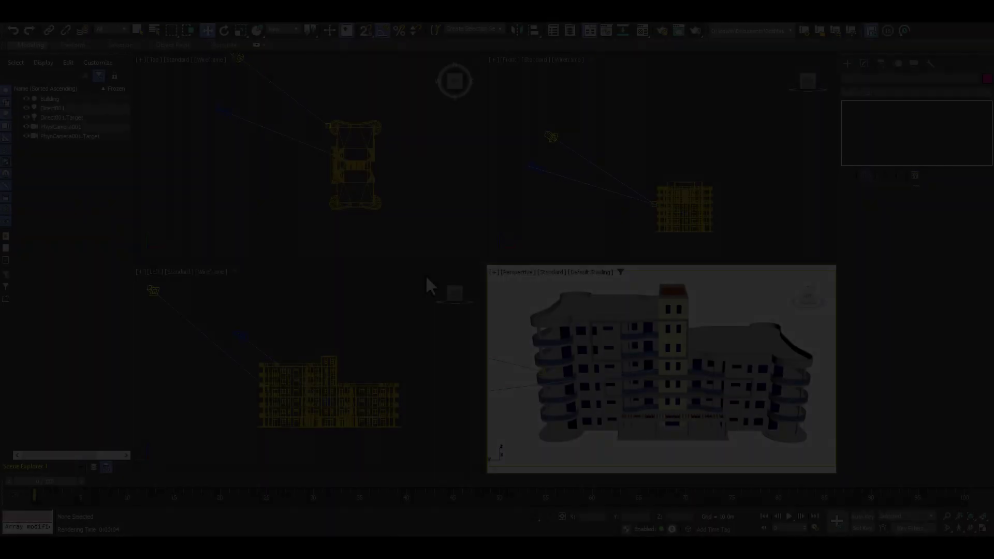
# Frame the building in the Front view and maximize the Perspective view.
pyautogui.scroll(3, 351, 159)
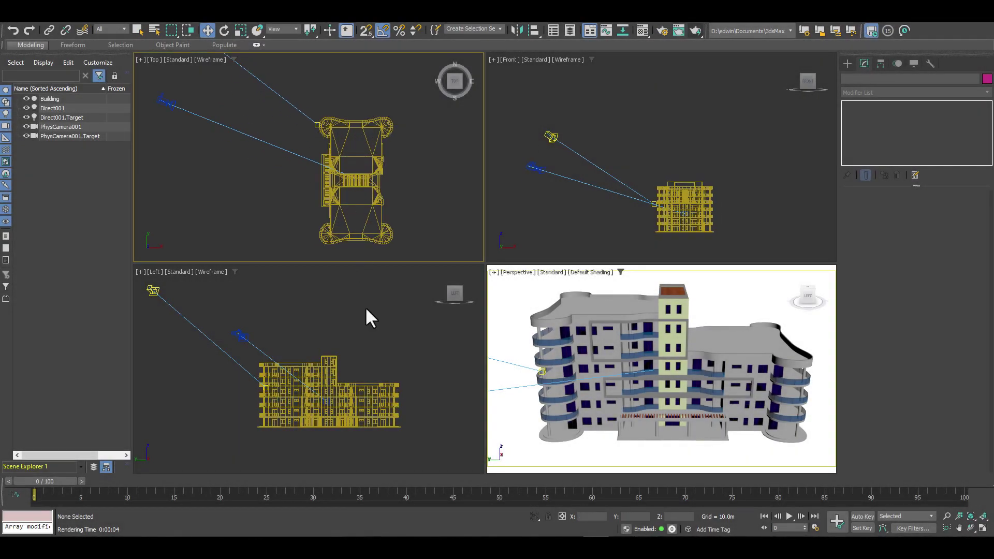
pyautogui.scroll(5, 334, 383)
pyautogui.click(720, 116)
pyautogui.moveTo(686, 184); pyautogui.dragTo(669, 110, button='middle')
pyautogui.scroll(4, 680, 167)
pyautogui.click(690, 316)
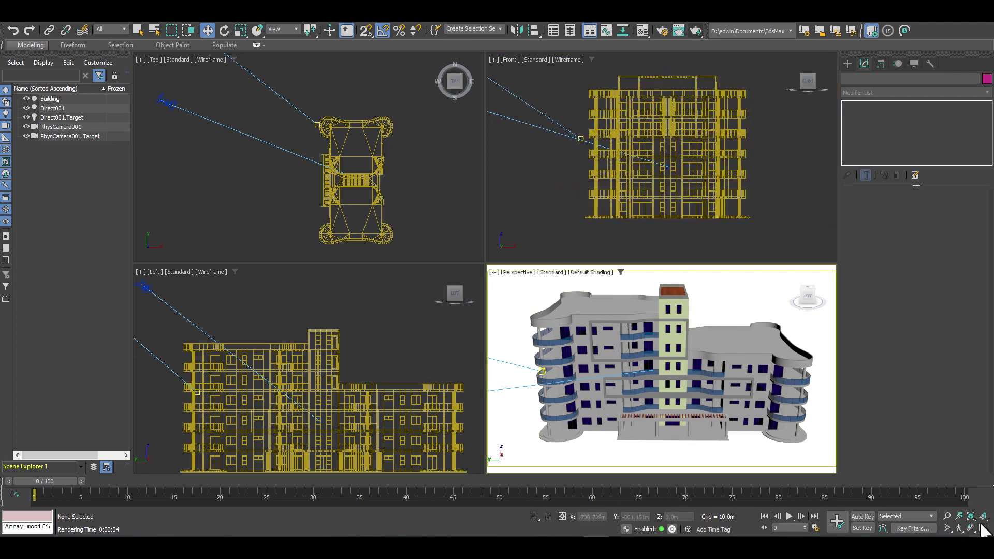
pyautogui.hotkey('alt', 'w')
# Orbit around the building in Perspective, toggling edged faces and wireframe display.
pyautogui.keyDown('alt'); pyautogui.moveTo(635, 317); pyautogui.dragTo(370, 262, button='middle'); pyautogui.keyUp('alt')
pyautogui.scroll(3, 370, 262)
pyautogui.scroll(-5, 451, 246)
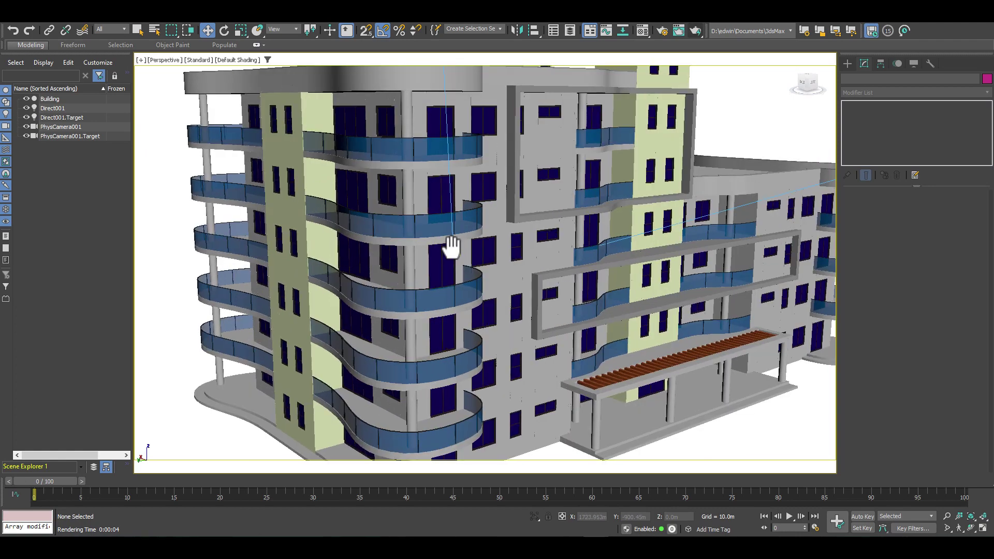
pyautogui.press('F4')
pyautogui.press('F4')
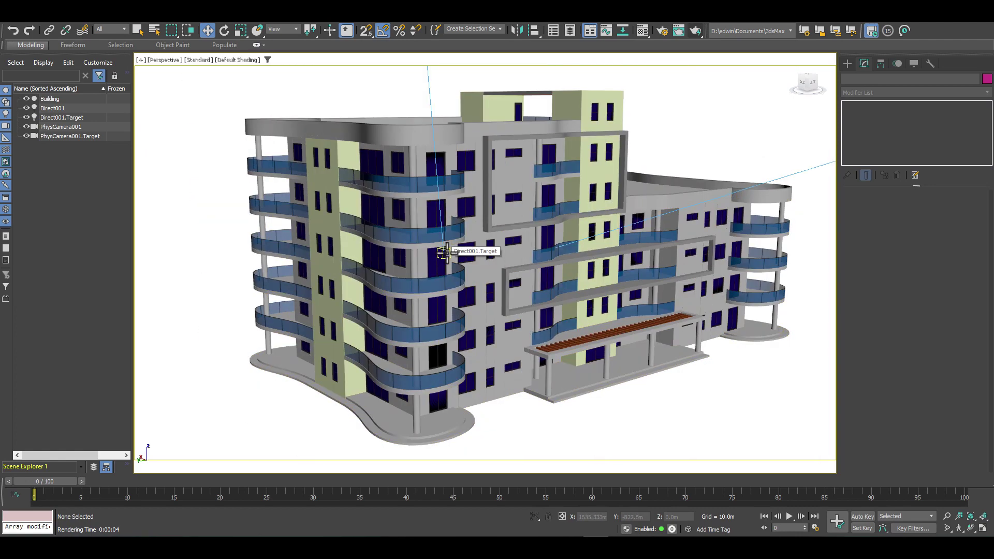
pyautogui.moveTo(444, 253)
pyautogui.keyDown('alt'); pyautogui.mouseDown(button='middle')
pyautogui.moveTo(429, 262)
pyautogui.moveTo(444, 259)
pyautogui.mouseUp(button='middle'); pyautogui.keyUp('alt')
pyautogui.press('F3')
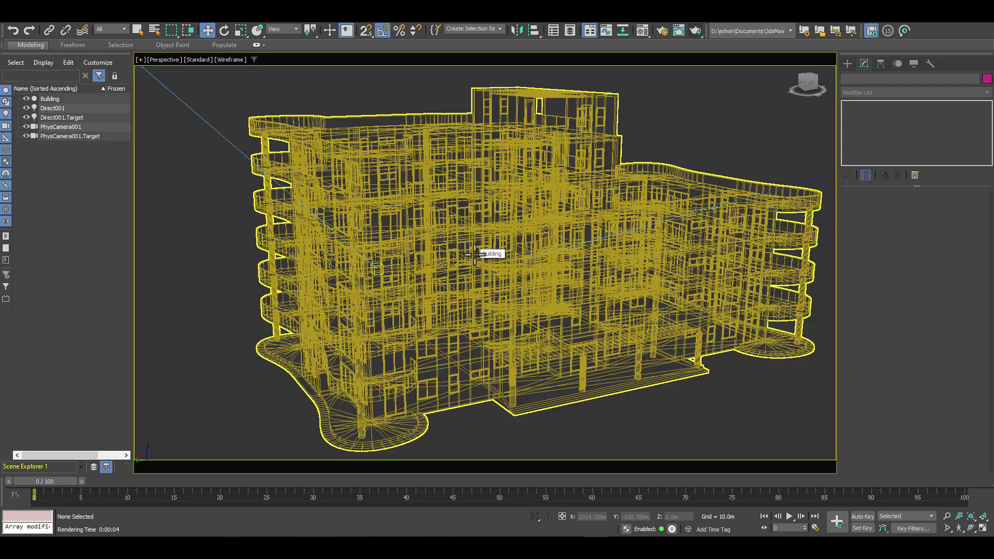
pyautogui.press('F3')
pyautogui.press('F4')
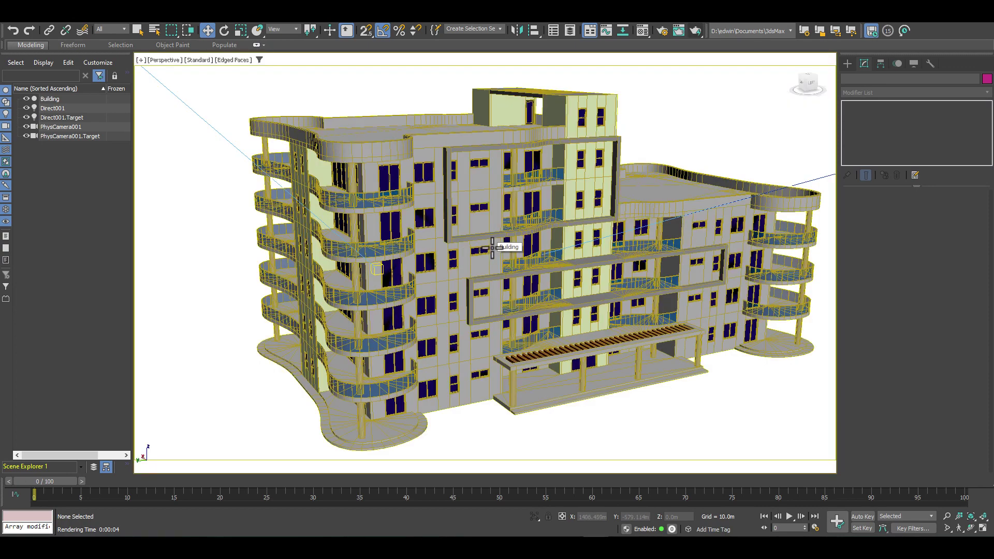
pyautogui.scroll(6, 484, 222)
pyautogui.keyDown('alt'); pyautogui.moveTo(484, 220); pyautogui.dragTo(485, 187, button='middle'); pyautogui.keyUp('alt')
pyautogui.scroll(2, 484, 185)
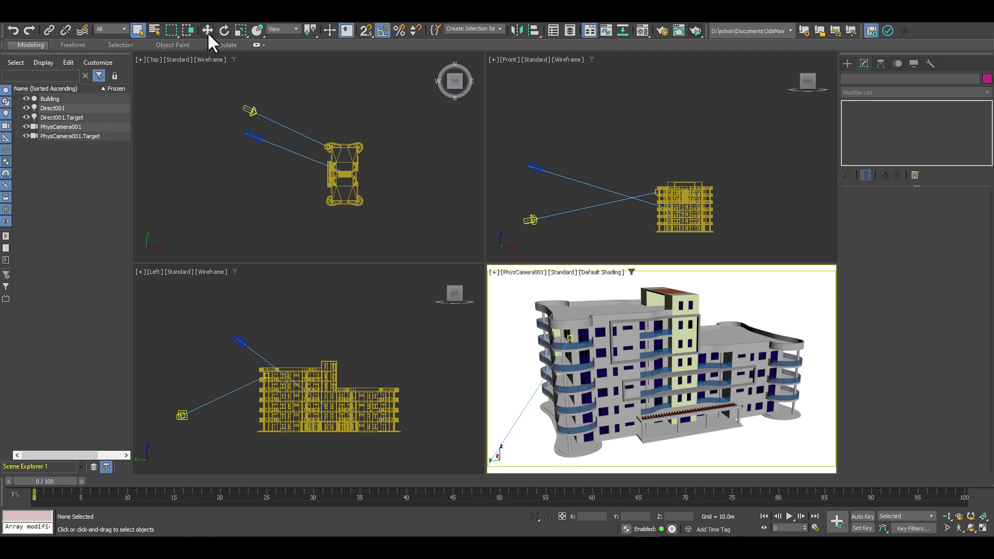
# Select the building and recentre it in the Top view.
pyautogui.scroll(3, 337, 173)
pyautogui.click(337, 174)
pyautogui.scroll(-4, 339, 163)
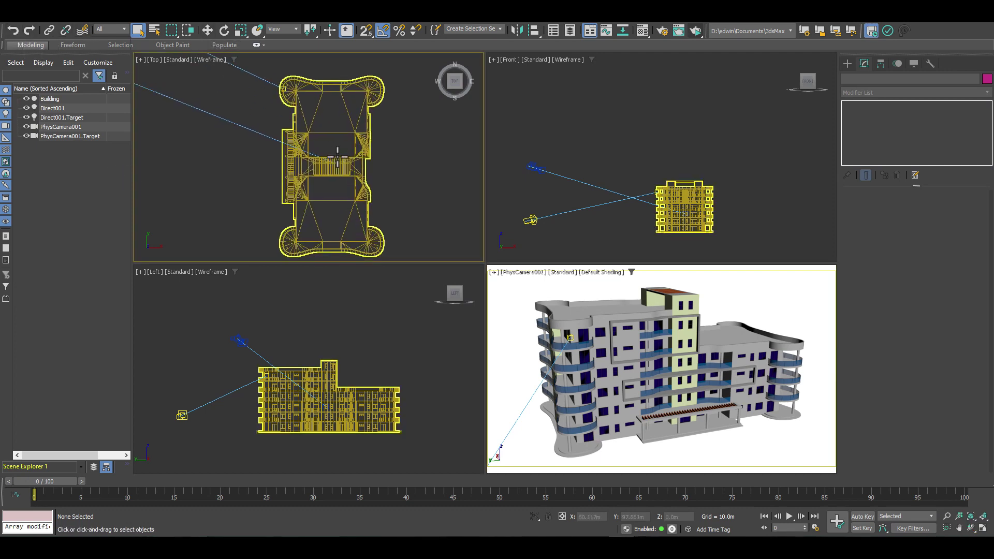
pyautogui.moveTo(340, 158); pyautogui.dragTo(356, 166, button='middle')
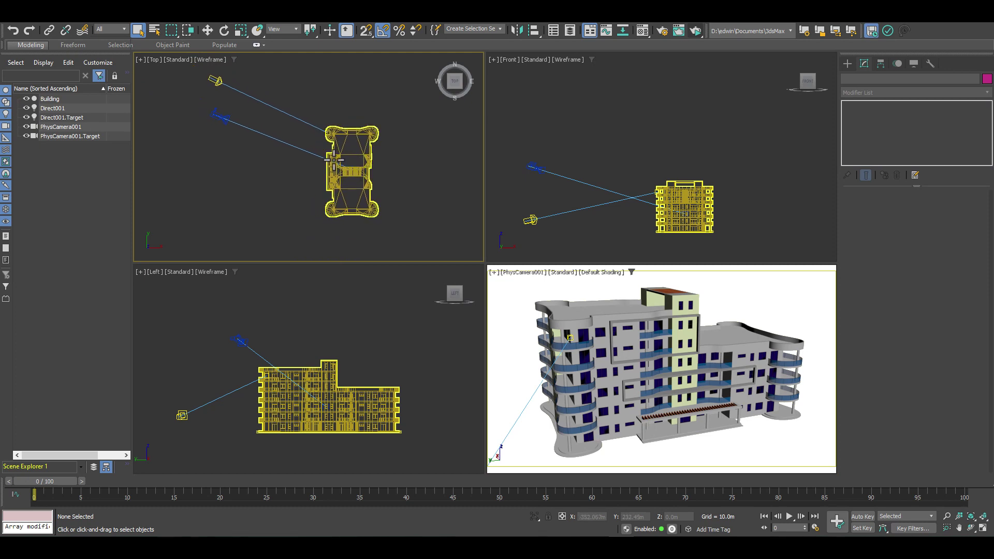
pyautogui.scroll(4, 675, 184)
pyautogui.scroll(5, 673, 155)
# Frame the building in the Front and Left views and maximize the PhysCamera001 view.
pyautogui.moveTo(665, 136); pyautogui.dragTo(663, 137, button='middle')
pyautogui.scroll(4, 343, 374)
pyautogui.moveTo(343, 375); pyautogui.dragTo(331, 341, button='middle')
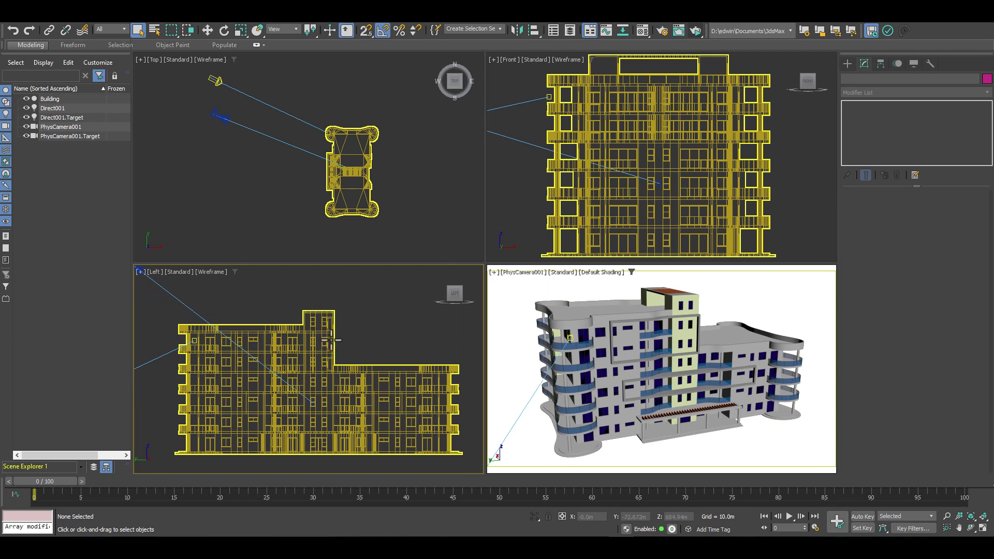
pyautogui.rightClick(595, 322)
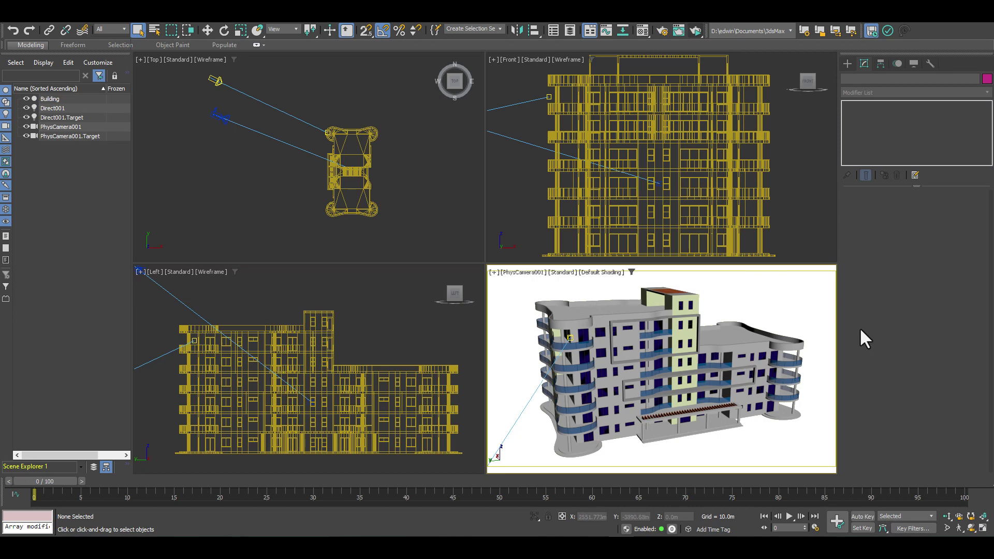
pyautogui.click(982, 528)
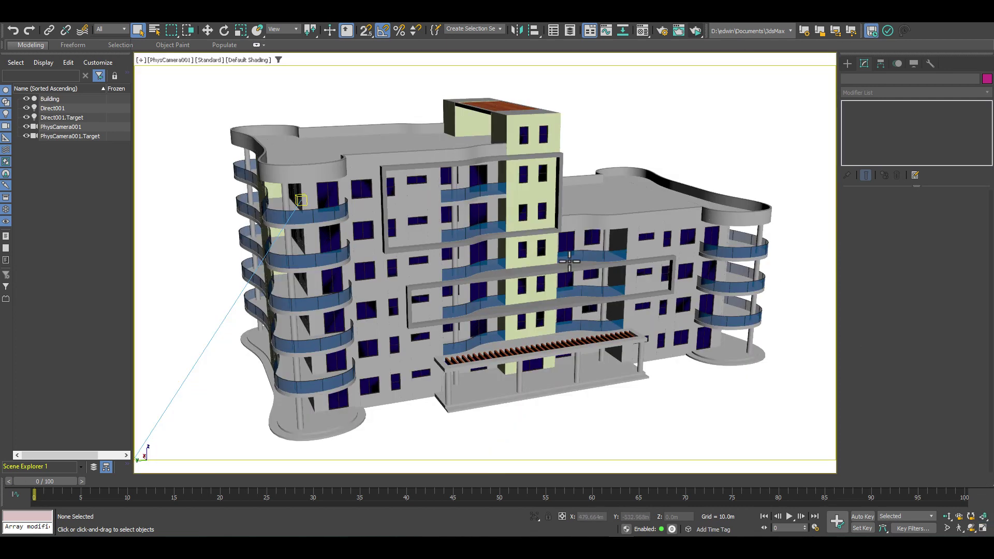
# Turn Edged Faces on and off in the camera view, then restore four viewports.
pyautogui.press('F4')
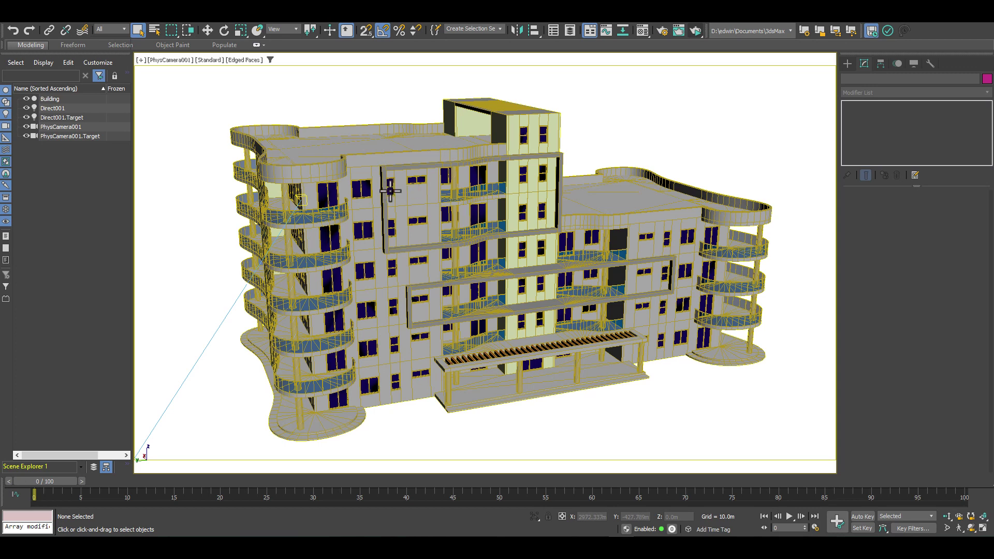
pyautogui.press('F4')
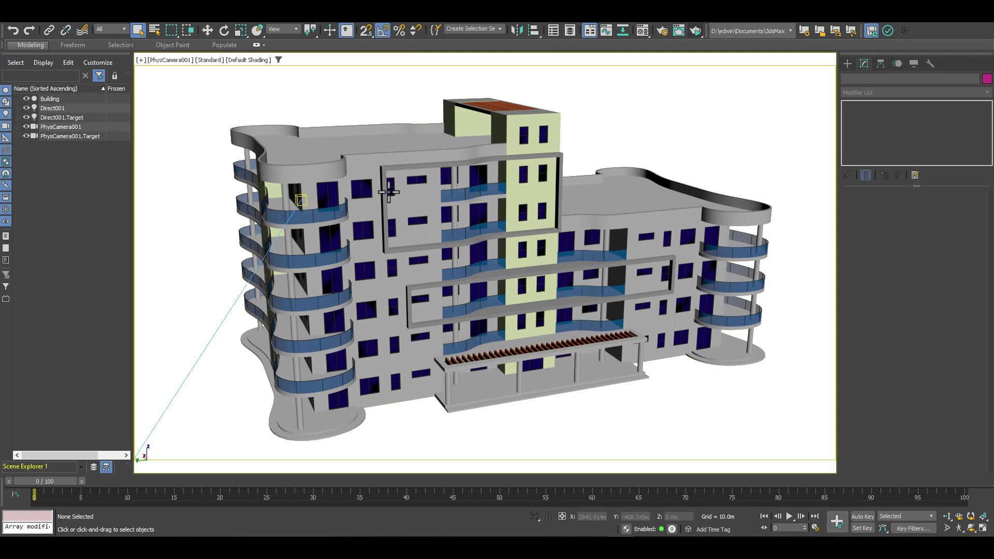
pyautogui.click(983, 528)
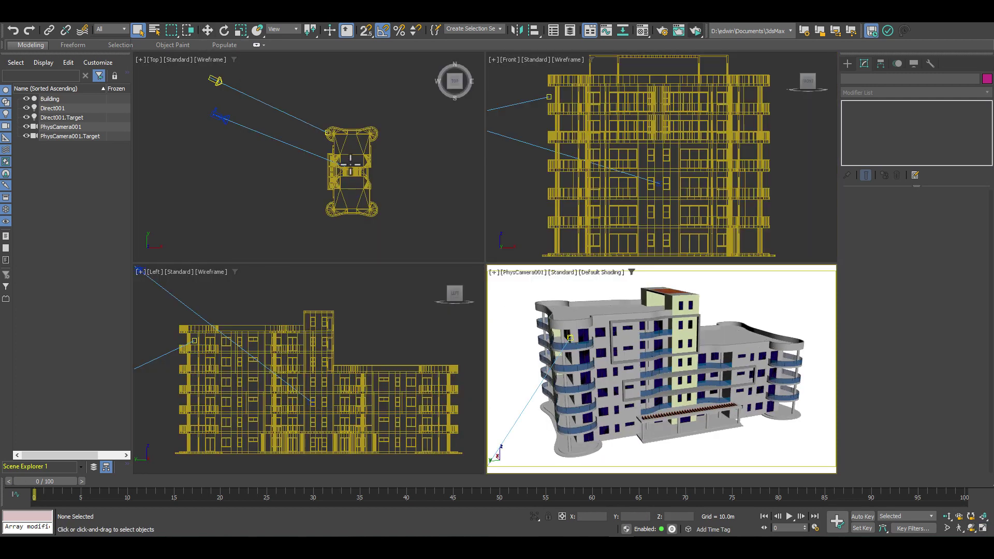
pyautogui.scroll(3, 349, 163)
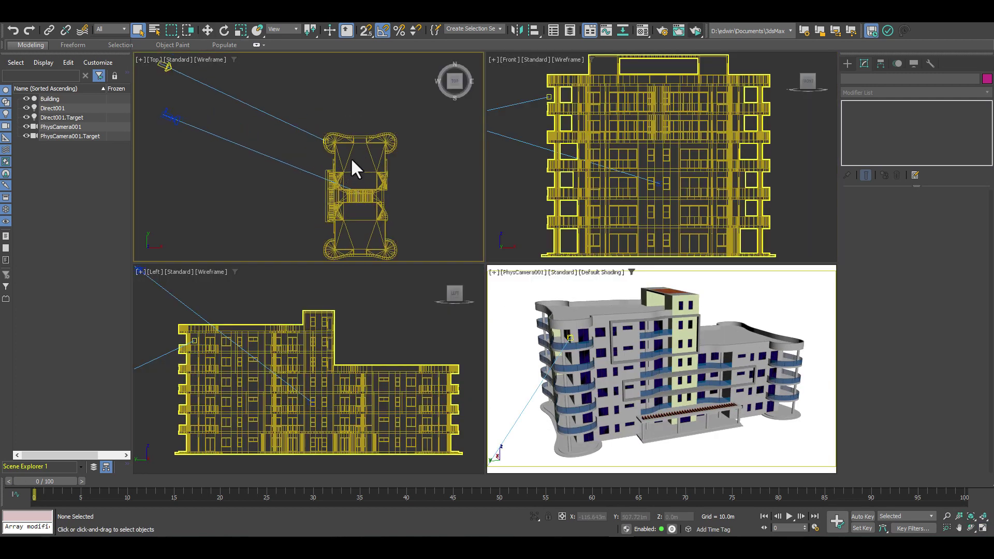
pyautogui.scroll(-2, 350, 157)
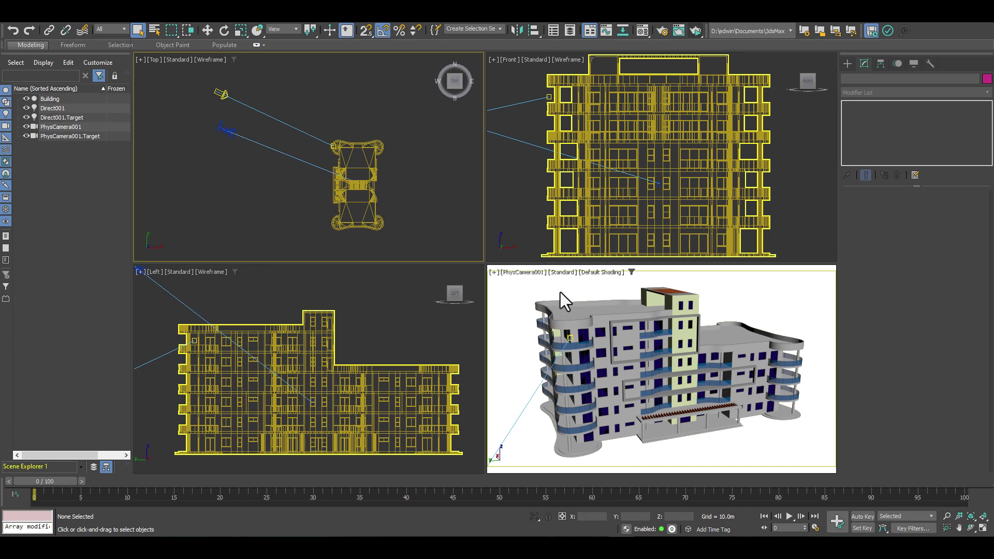
pyautogui.scroll(-8, 650, 145)
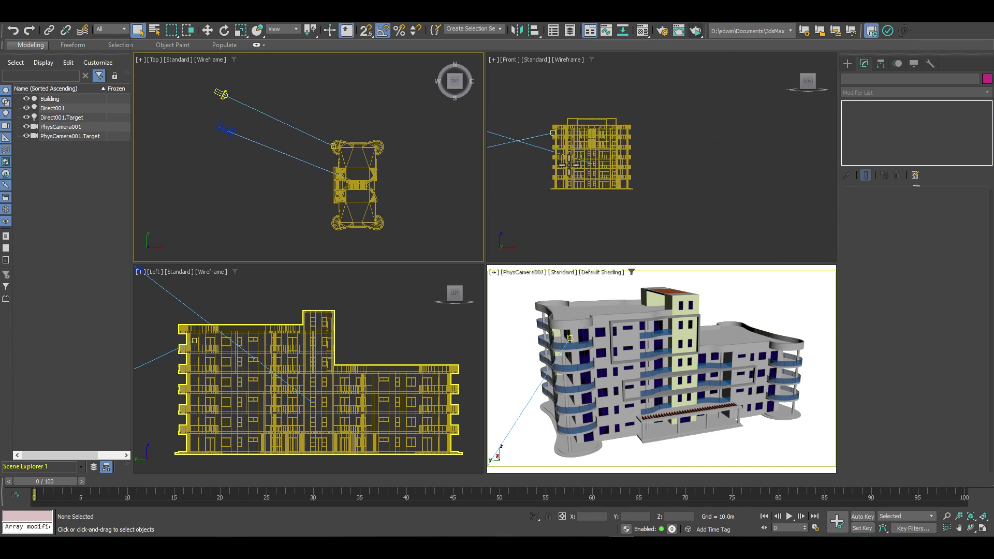
pyautogui.moveTo(650, 145); pyautogui.dragTo(694, 174, button='middle')
pyautogui.scroll(3, 677, 160)
pyautogui.scroll(-1, 658, 166)
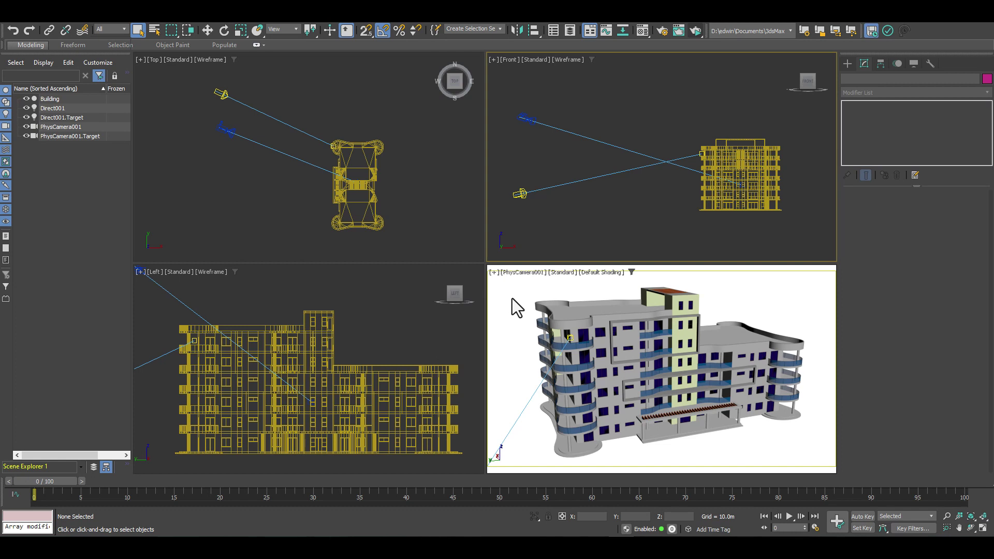
# In the Material Editor, change the Floor sub-material's type to finalToon.
pyautogui.click(643, 30)
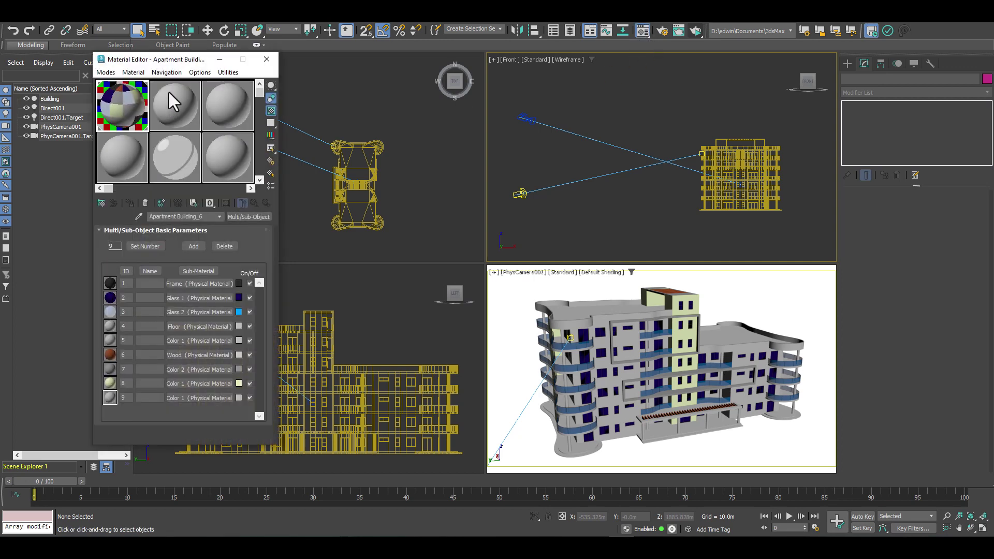
pyautogui.moveTo(182, 63); pyautogui.dragTo(139, 45)
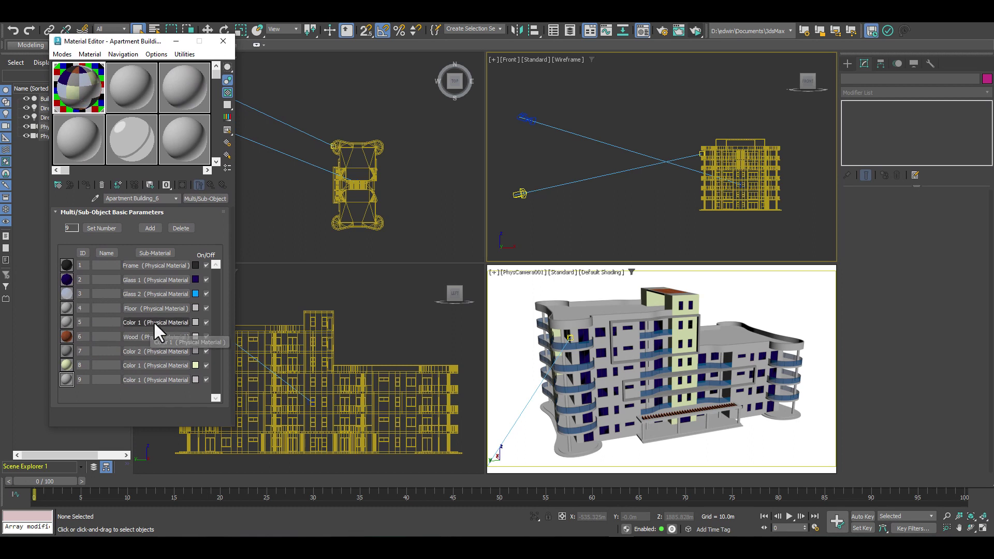
pyautogui.click(150, 309)
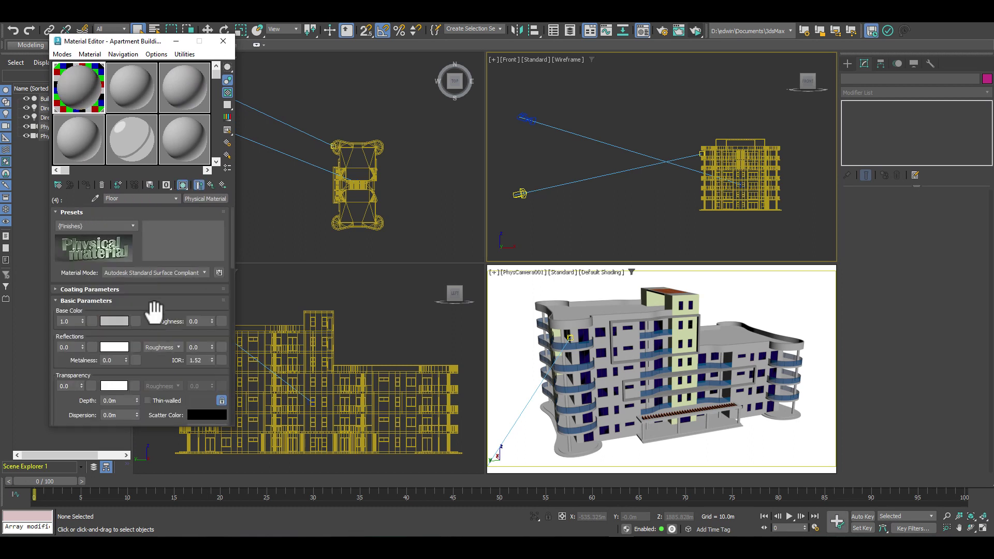
pyautogui.click(202, 198)
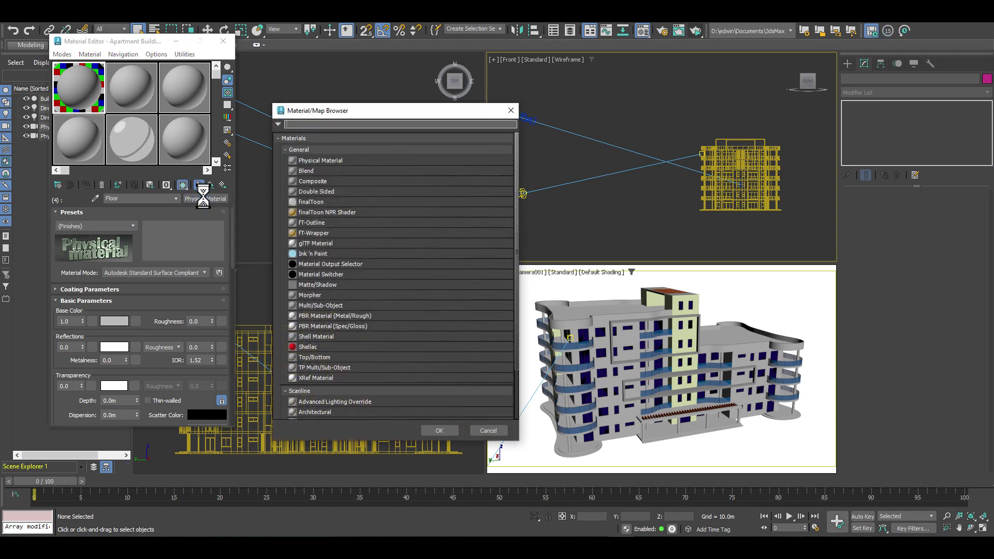
pyautogui.doubleClick(313, 198)
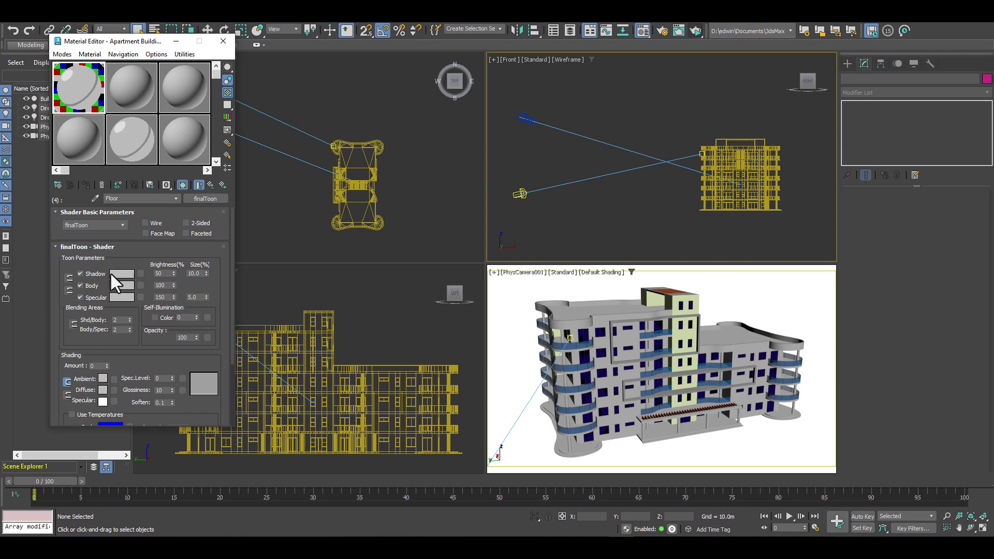
pyautogui.click(140, 284)
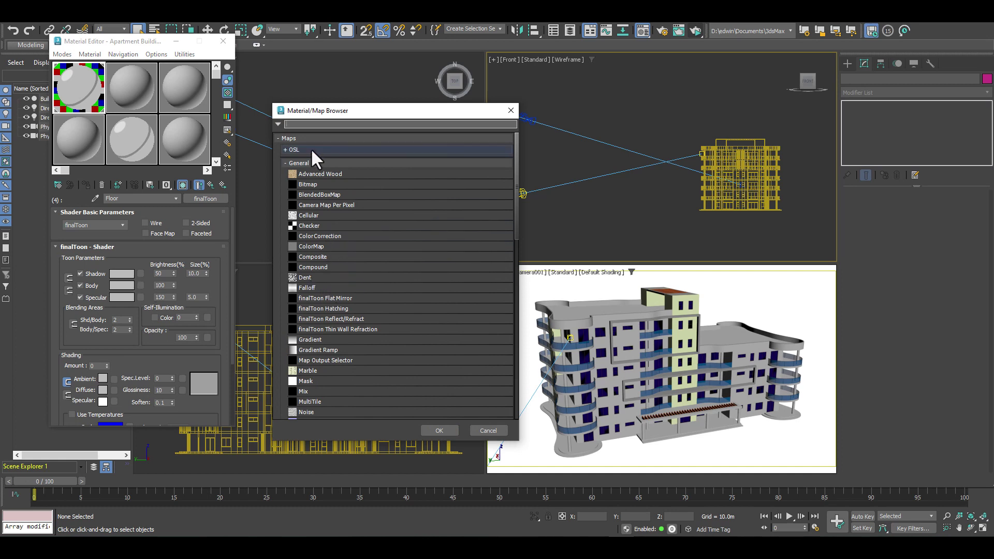
# Give Floor's body colour a finalToon Hatching map and return to the Multi/Sub-Object list.
pyautogui.doubleClick(331, 308)
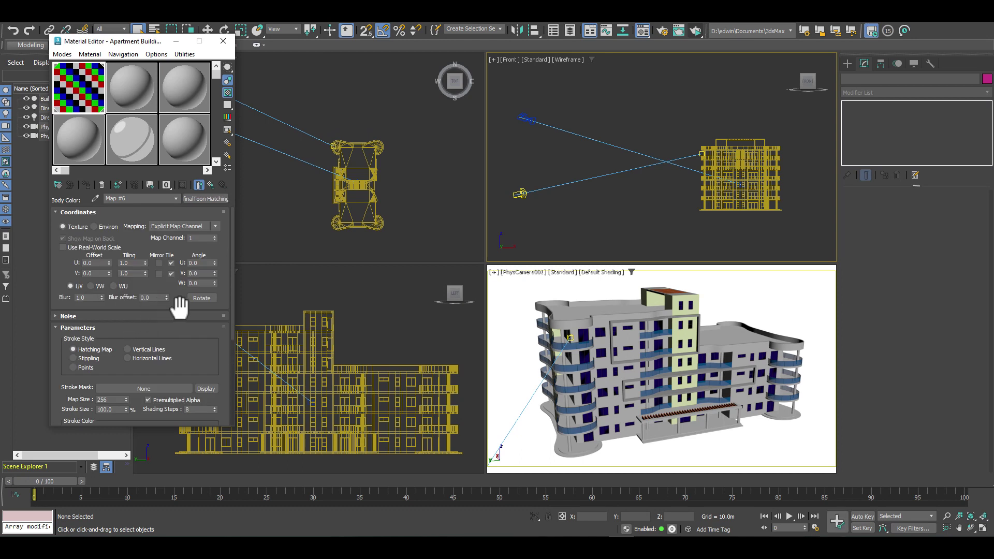
pyautogui.click(212, 184)
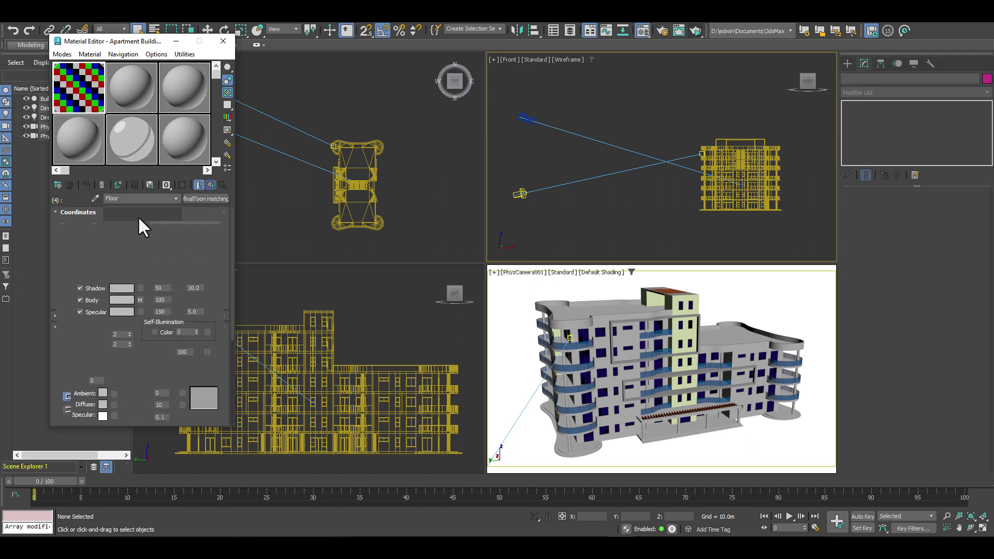
pyautogui.click(210, 184)
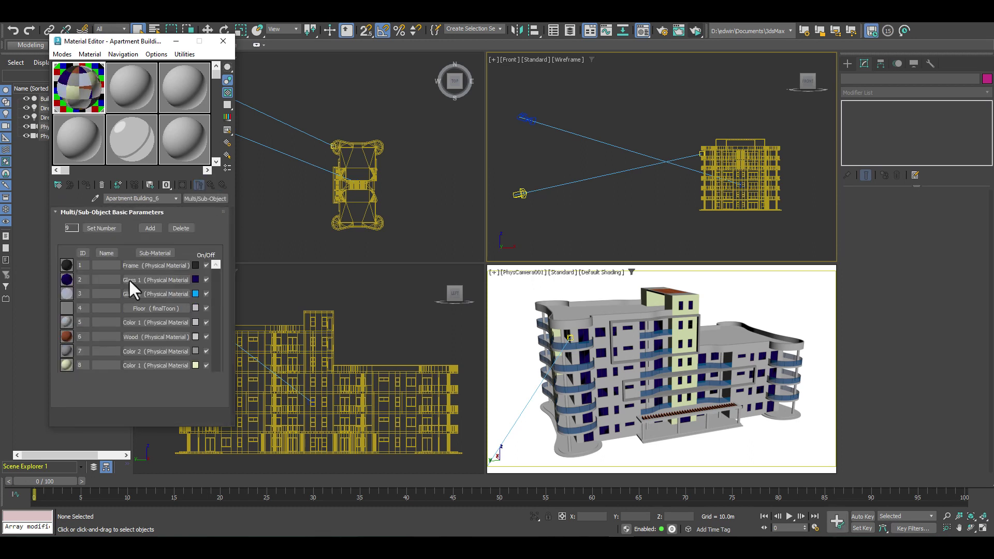
# Copy the Floor finalToon material onto sub-materials 5, 9 and 4, opening slot 4's shader.
pyautogui.moveTo(159, 307)
pyautogui.mouseDown()
pyautogui.moveTo(138, 336)
pyautogui.moveTo(149, 322)
pyautogui.mouseUp()
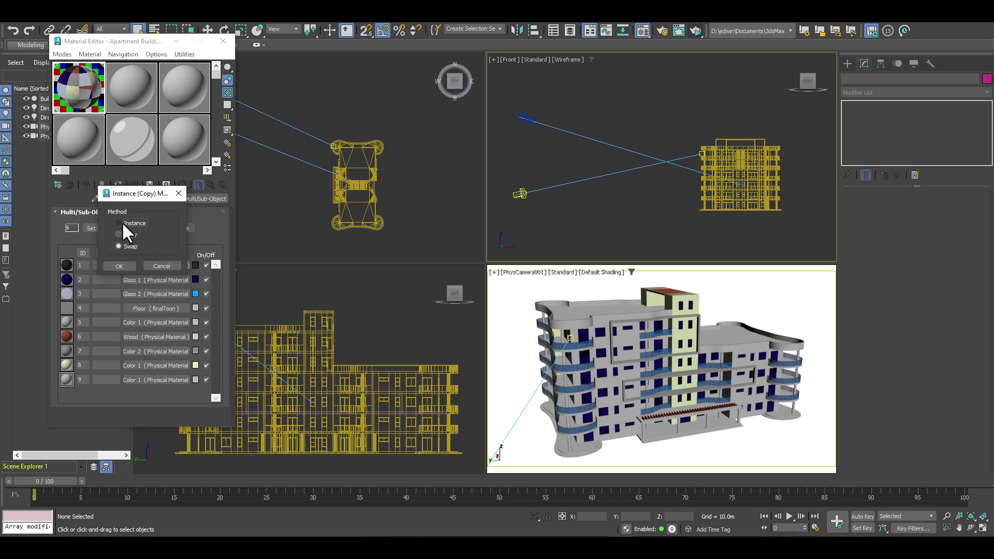
pyautogui.click(120, 266)
pyautogui.moveTo(155, 322); pyautogui.dragTo(144, 380)
pyautogui.click(123, 265)
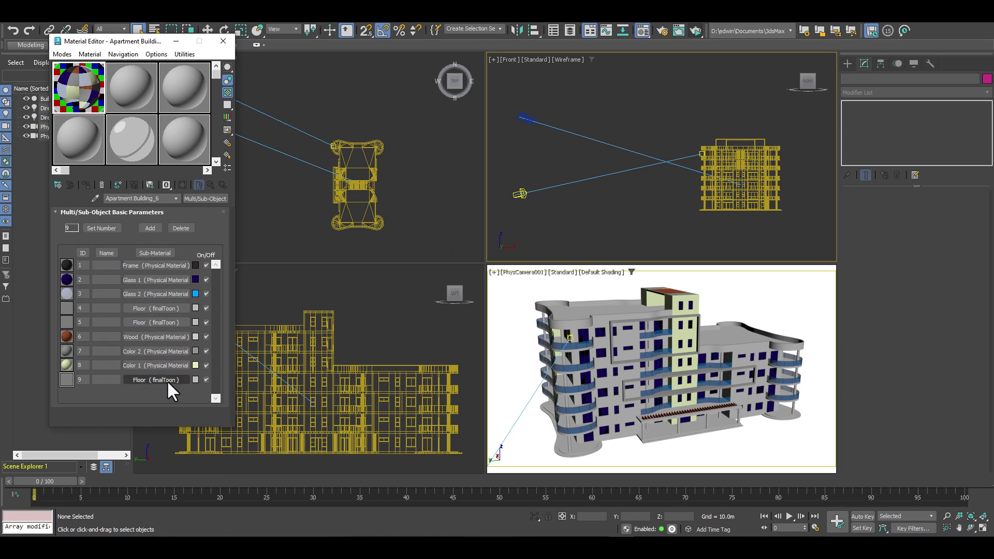
pyautogui.moveTo(167, 380); pyautogui.dragTo(163, 309)
pyautogui.click(164, 310)
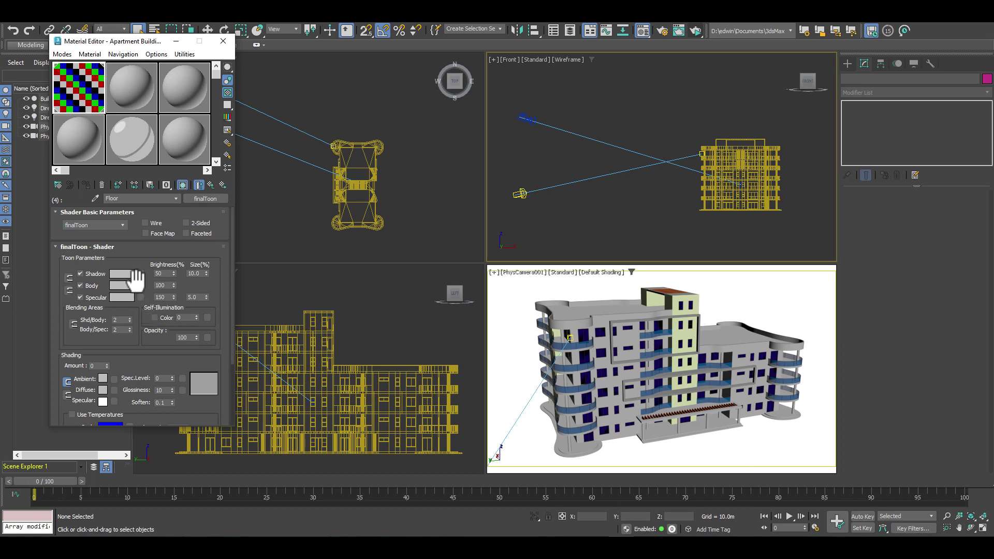
pyautogui.click(517, 298)
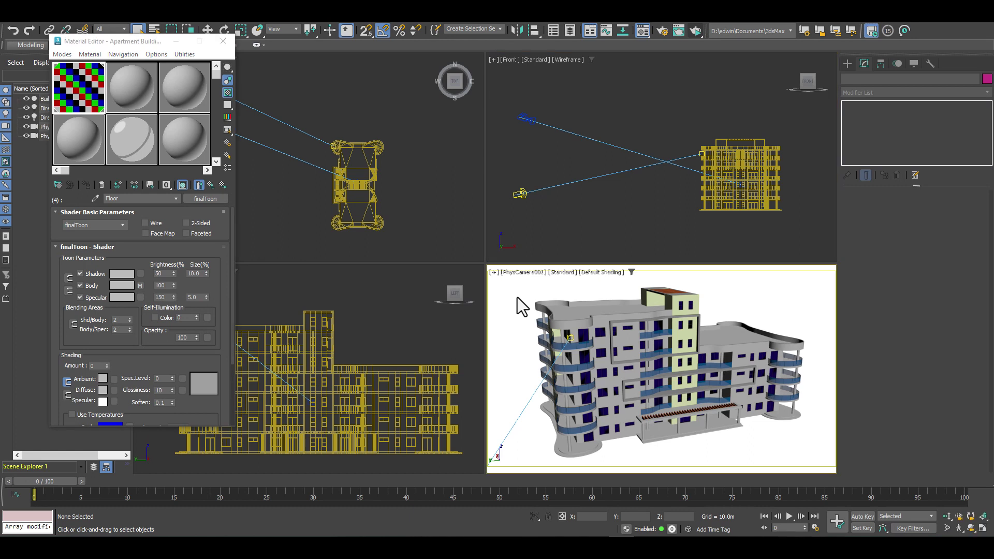
# Open the Body colour's Map #6 finalToon Hatching parameters.
pyautogui.moveTo(151, 354); pyautogui.dragTo(142, 295)
pyautogui.click(140, 250)
pyautogui.moveTo(204, 311); pyautogui.dragTo(202, 219)
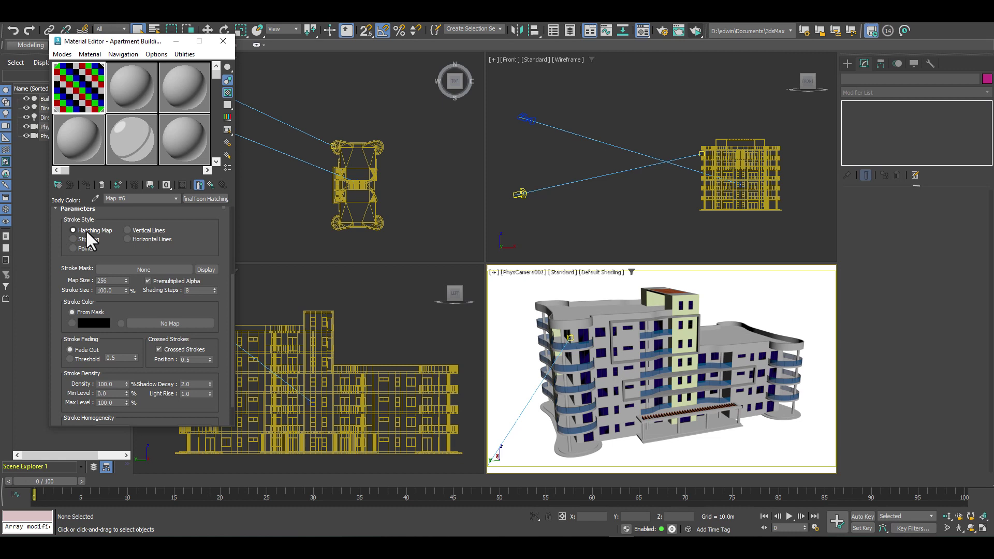
# Load Cross-01.gif from Strokes Dots as the hatching stroke mask.
pyautogui.click(137, 268)
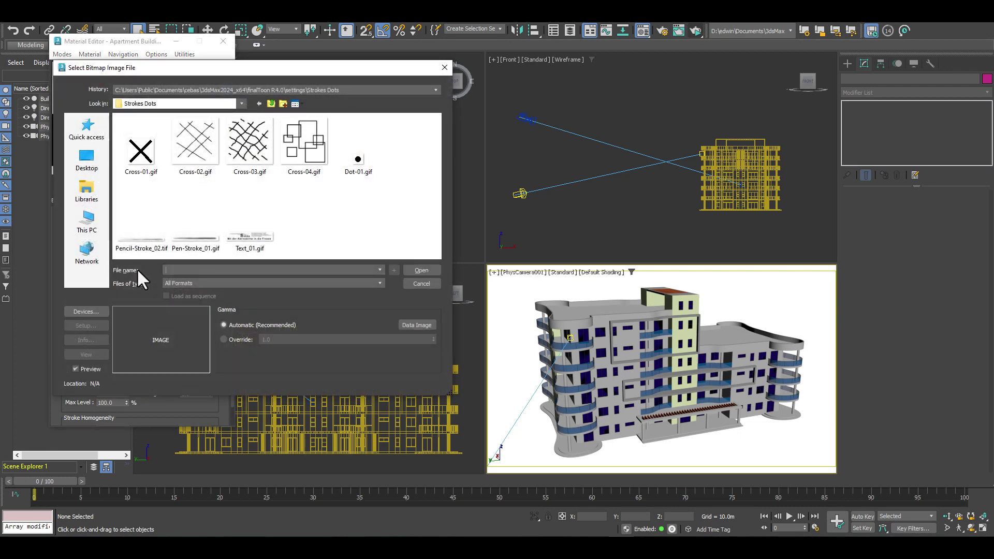
pyautogui.click(158, 162)
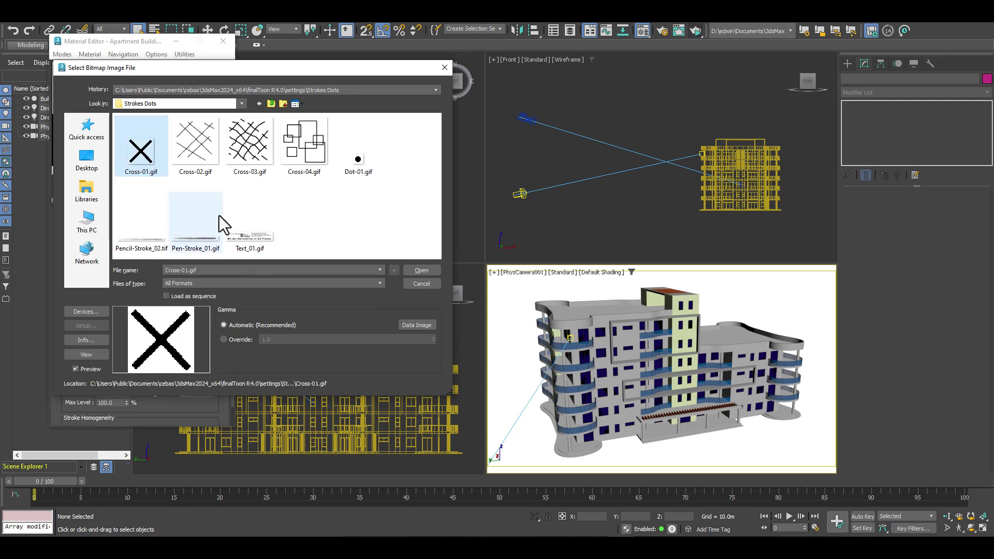
pyautogui.click(429, 271)
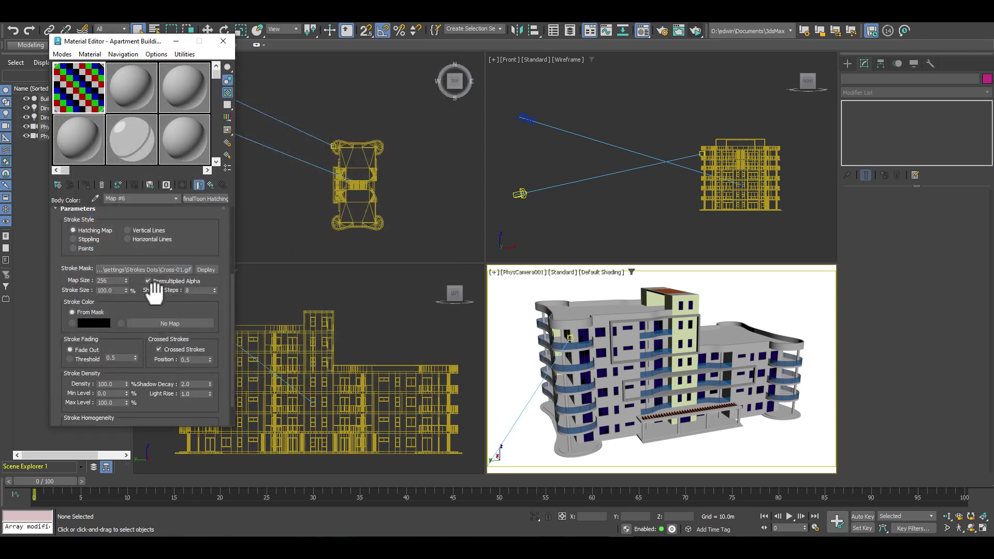
# Set the stroke size to 5.0% and preview the stroke mask image.
pyautogui.doubleClick(108, 290)
pyautogui.write('50')
pyautogui.press('Return')
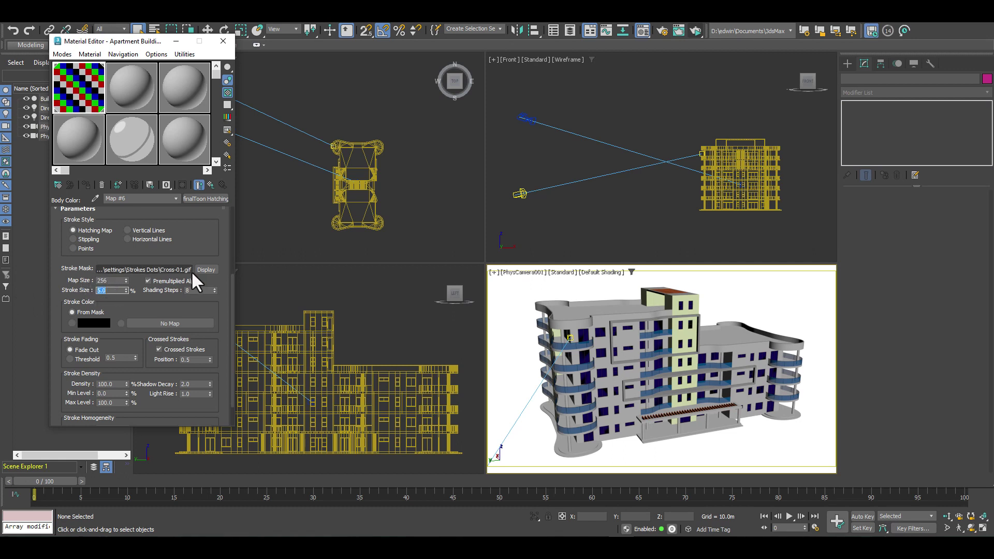
pyautogui.click(205, 270)
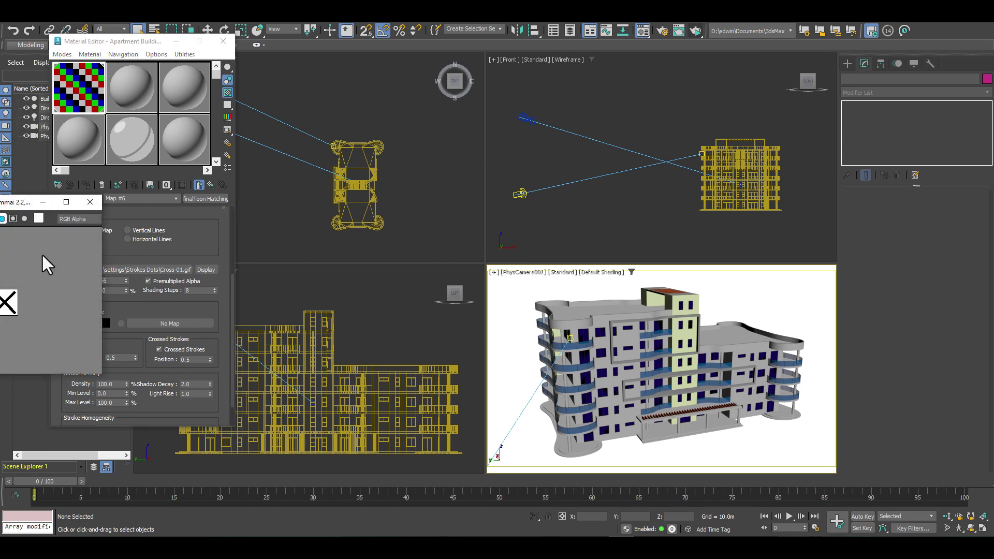
pyautogui.moveTo(20, 203)
pyautogui.mouseDown()
pyautogui.moveTo(459, 198)
pyautogui.moveTo(437, 198)
pyautogui.mouseUp()
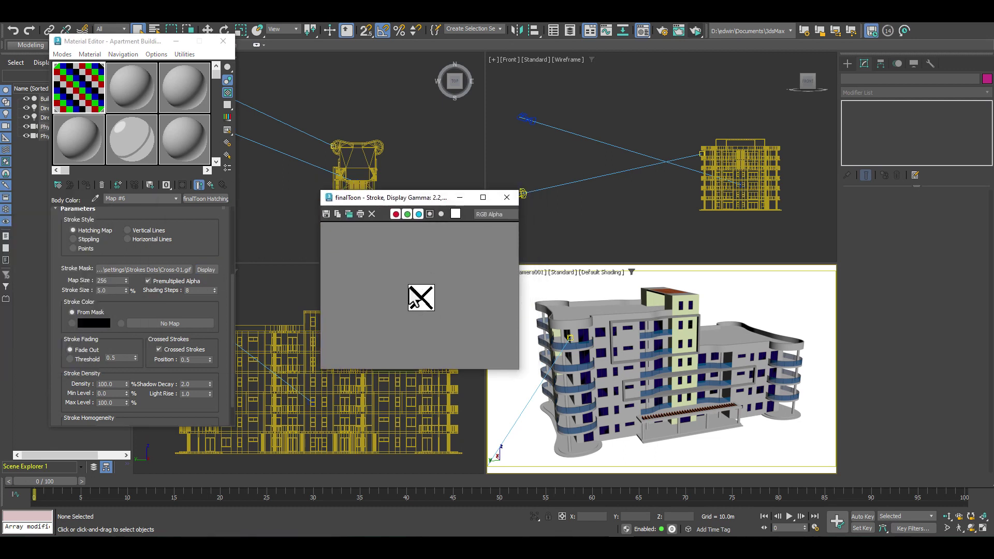
pyautogui.click(506, 197)
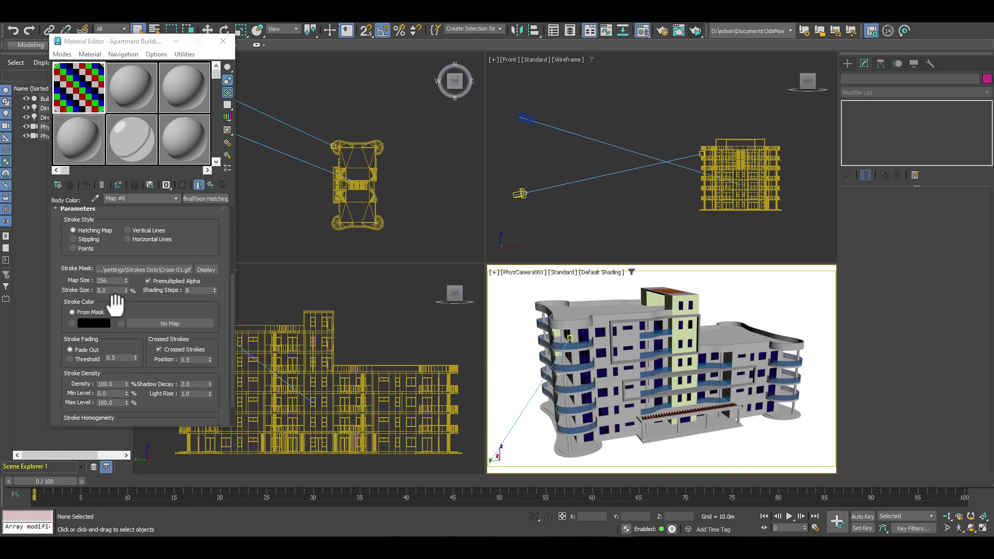
pyautogui.moveTo(133, 300)
pyautogui.mouseDown()
pyautogui.moveTo(123, 218)
pyautogui.moveTo(123, 226)
pyautogui.mouseUp()
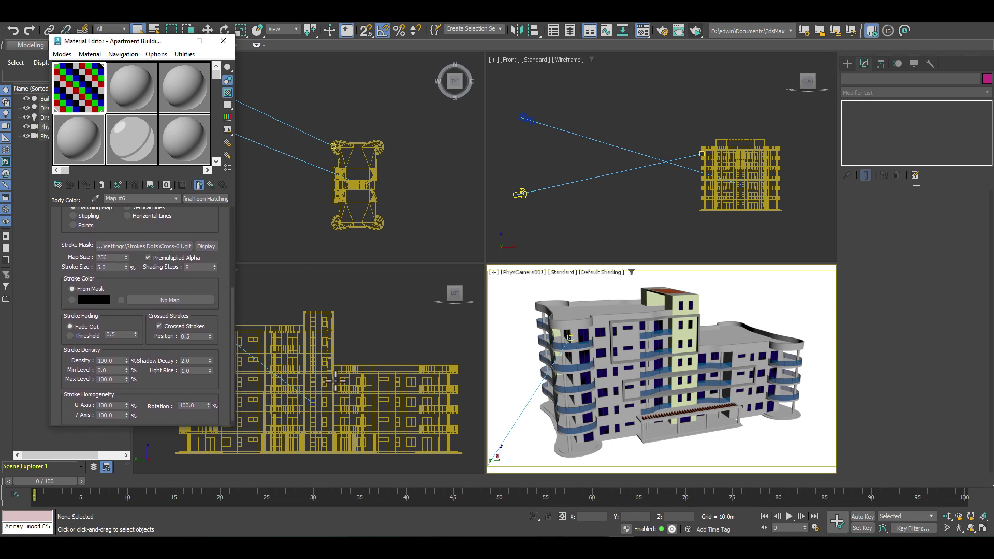
pyautogui.click(559, 271)
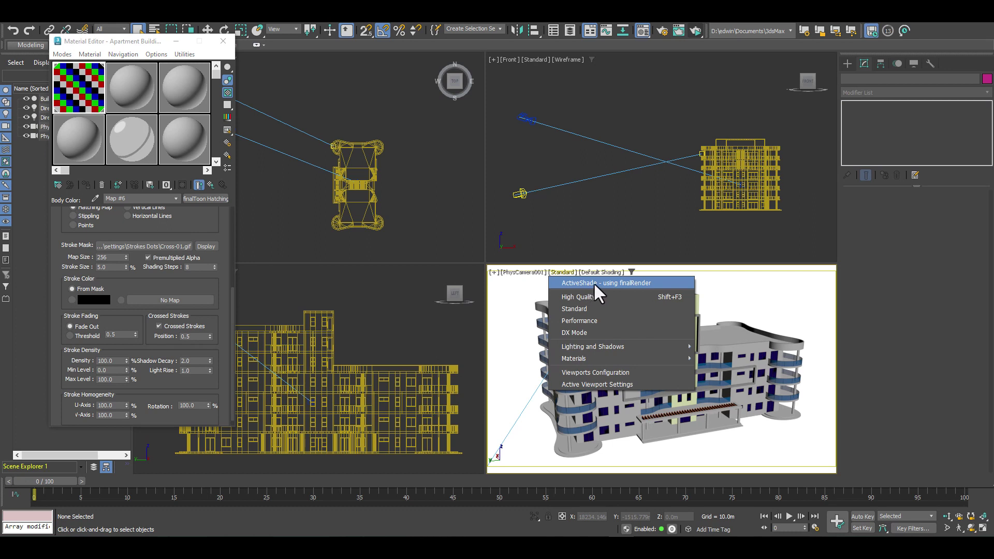
# Render the camera view in ActiveShade with finalRender, dolly closer, and return to Floor's shader.
pyautogui.click(593, 283)
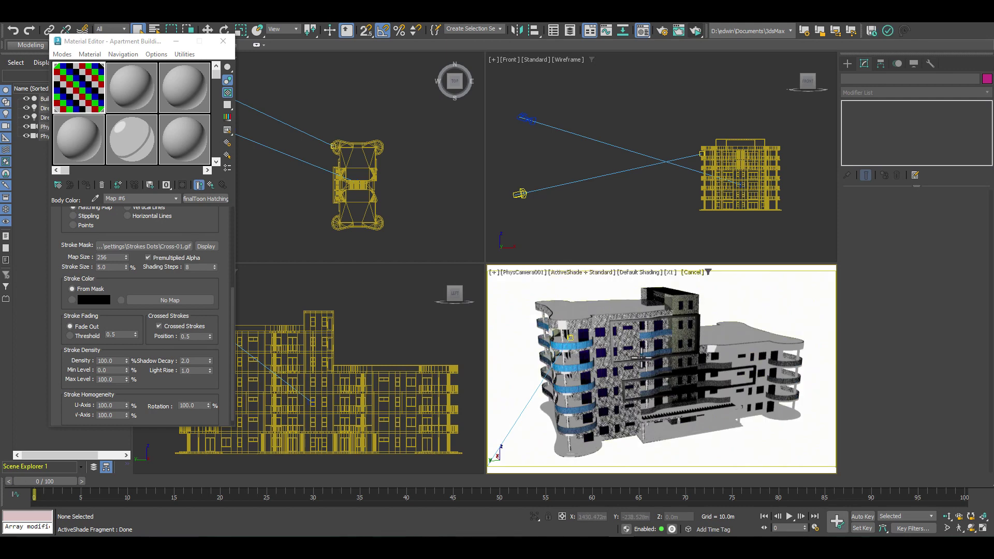
pyautogui.click(946, 516)
pyautogui.moveTo(594, 356); pyautogui.dragTo(593, 342)
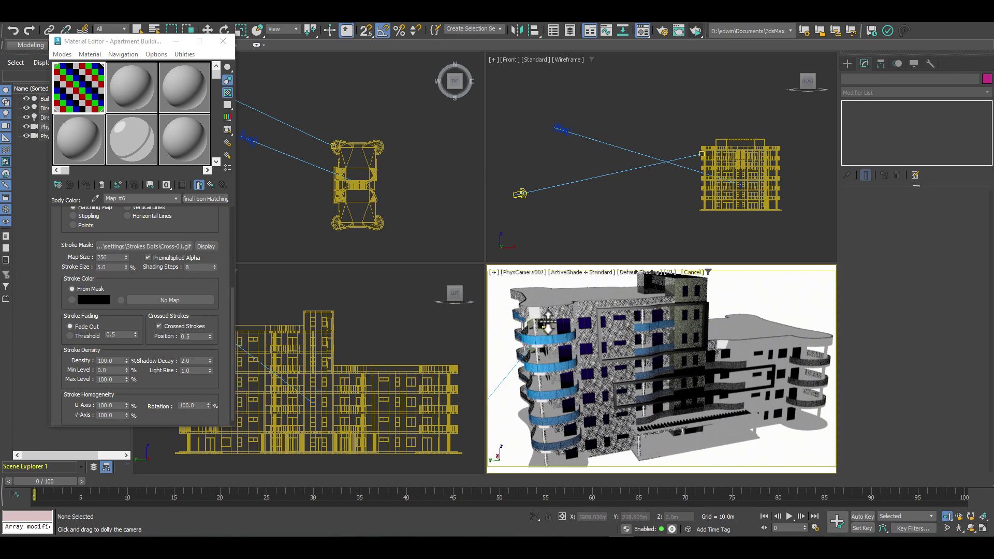
pyautogui.scroll(2, 547, 313)
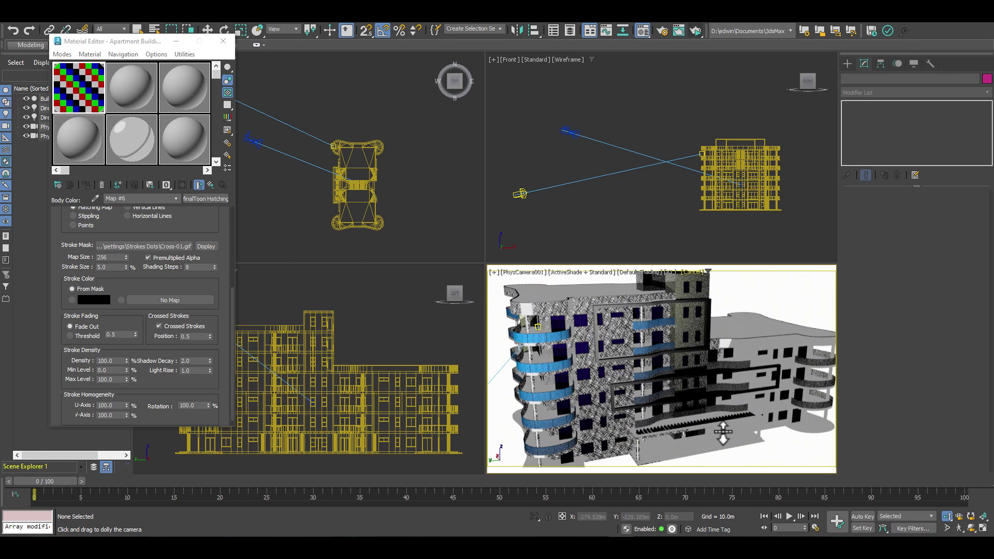
pyautogui.click(211, 185)
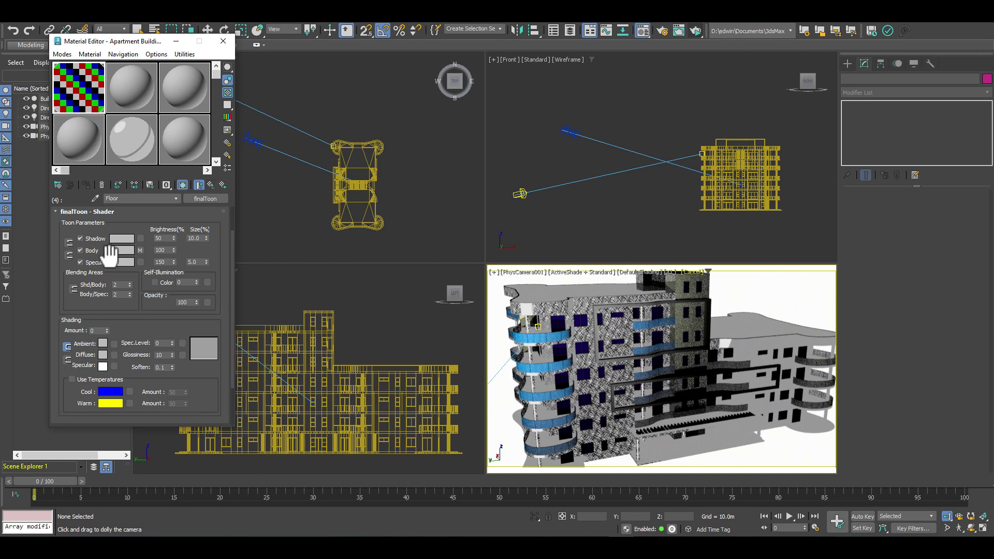
# Instance the Body hatching map into the Shadow and Specular slots.
pyautogui.moveTo(141, 249)
pyautogui.mouseDown()
pyautogui.moveTo(150, 248)
pyautogui.moveTo(141, 238)
pyautogui.mouseUp()
pyautogui.click(121, 265)
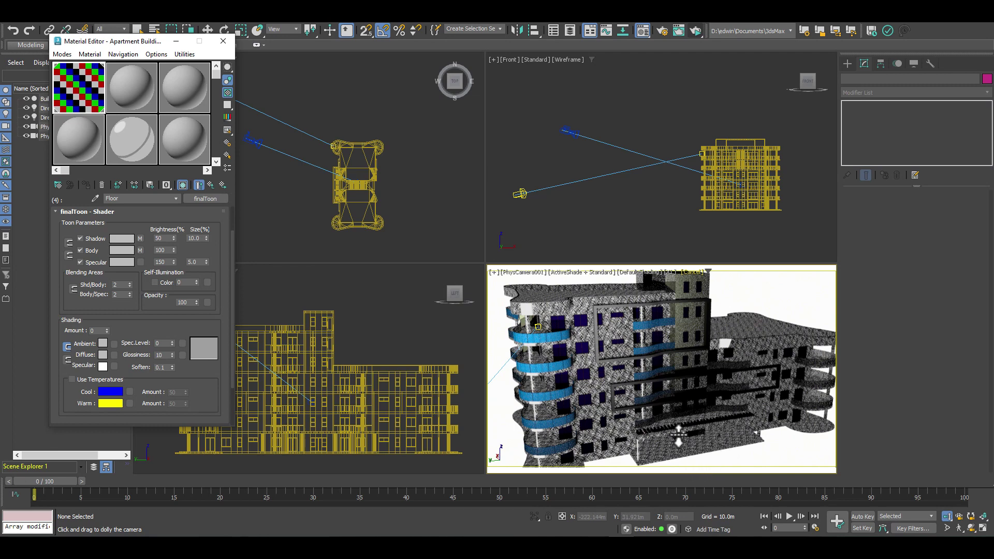
pyautogui.moveTo(140, 250)
pyautogui.mouseDown()
pyautogui.moveTo(152, 265)
pyautogui.moveTo(141, 261)
pyautogui.mouseUp()
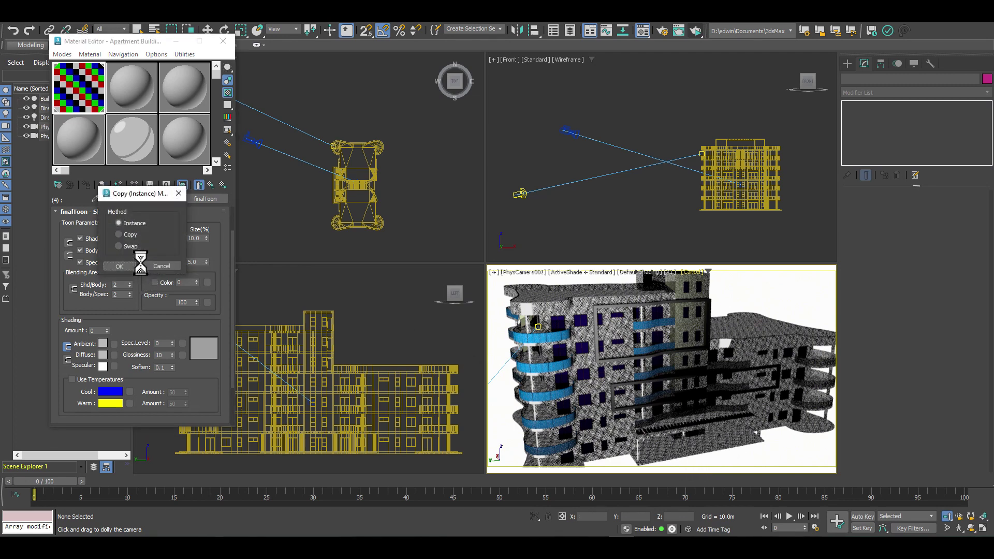
pyautogui.click(119, 266)
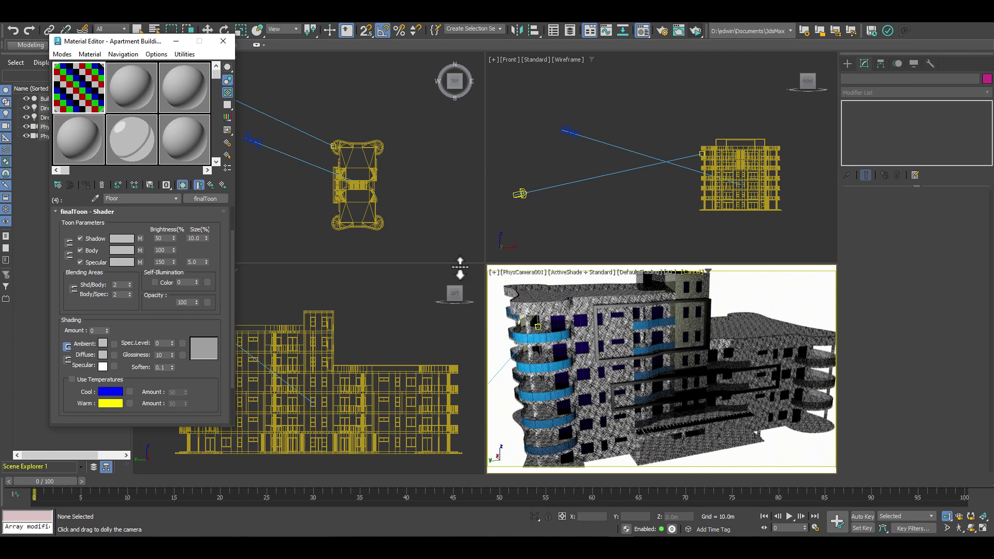
# Set hatching Density to 50 and Light Rise to 1.1, then move the camera closer to the balconies.
pyautogui.click(141, 250)
pyautogui.scroll(-5, 202, 259)
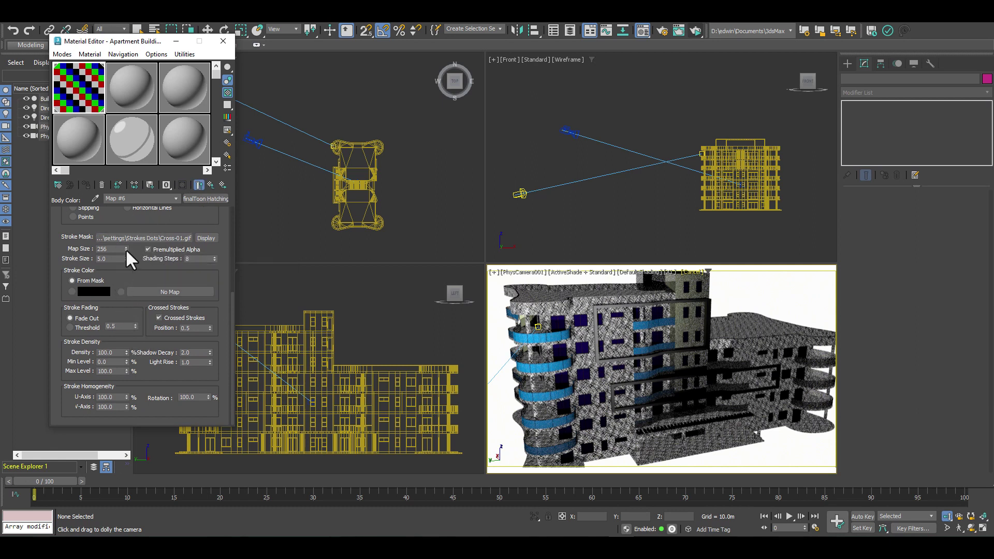
pyautogui.doubleClick(111, 353)
pyautogui.write('50')
pyautogui.press('Return')
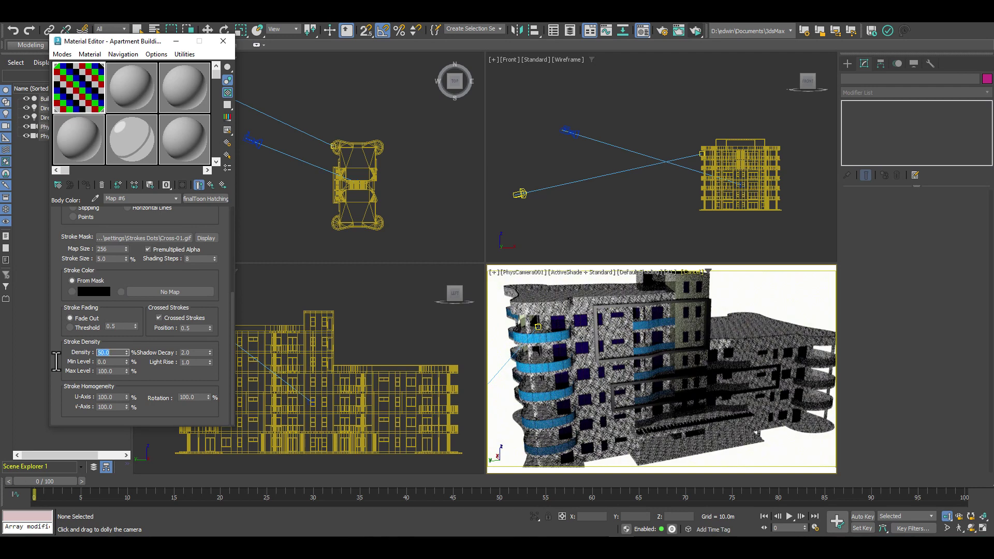
pyautogui.click(196, 363)
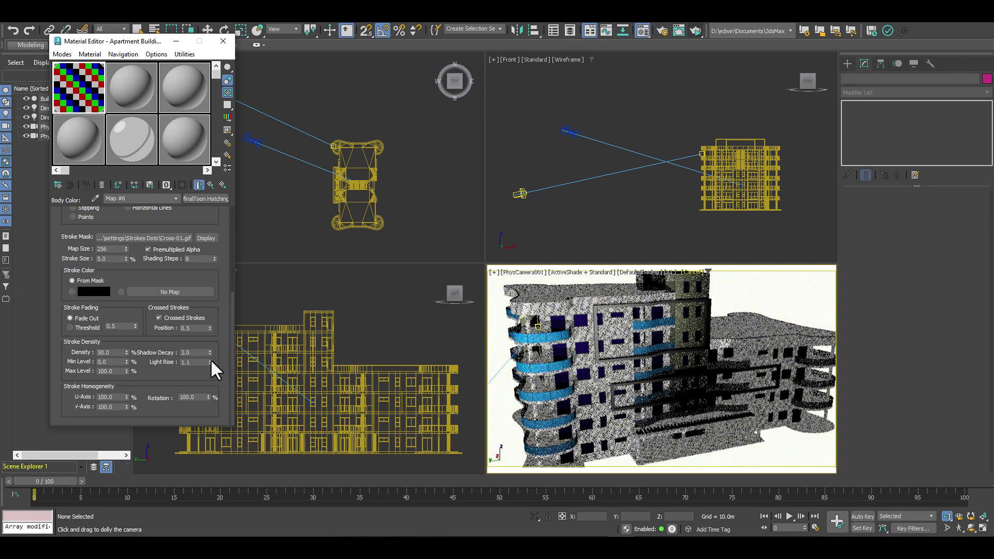
pyautogui.press('BackSpace')
pyautogui.write('1.1')
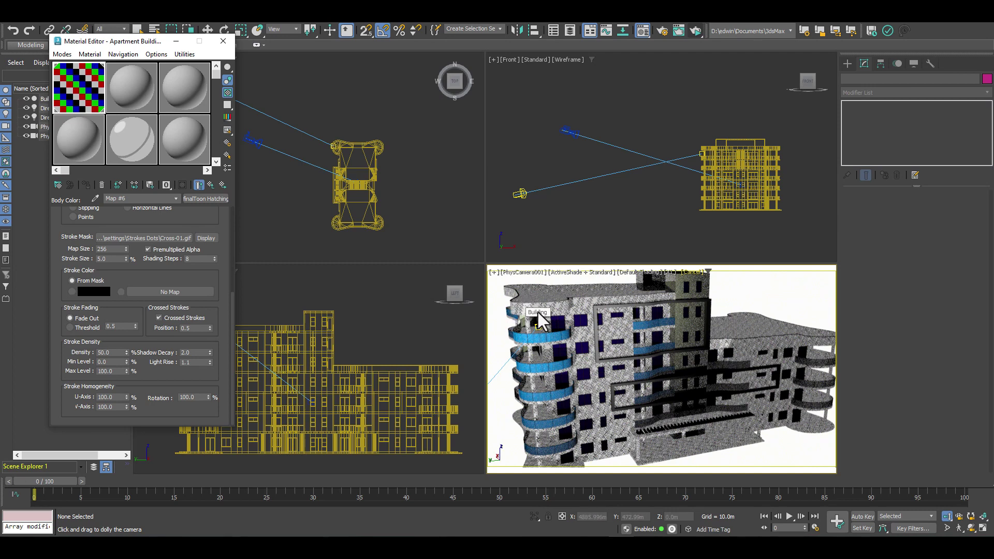
pyautogui.moveTo(535, 313); pyautogui.dragTo(532, 307)
pyautogui.moveTo(532, 307); pyautogui.dragTo(543, 305, button='middle')
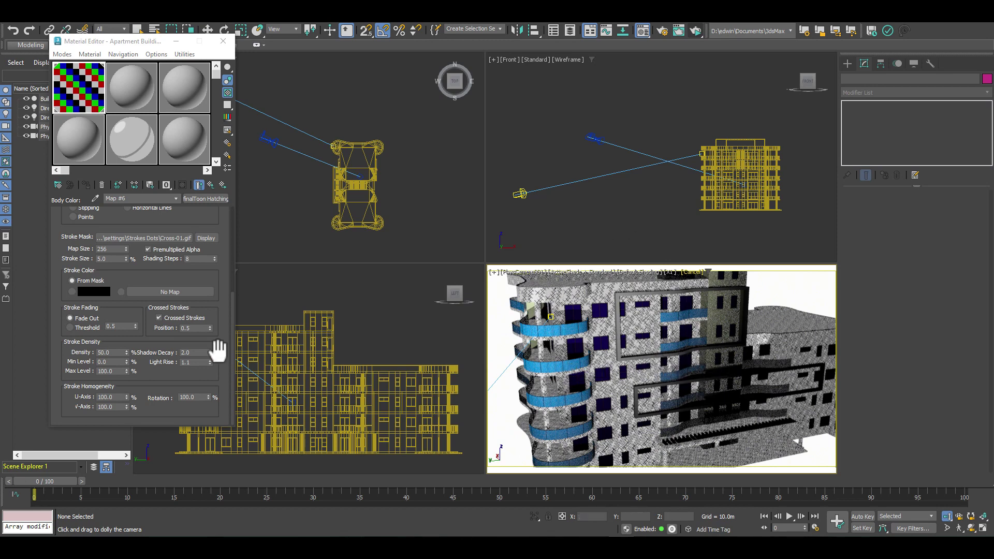
# Select the directional light Direct001 and set its falloff to 500 m.
pyautogui.press('w')
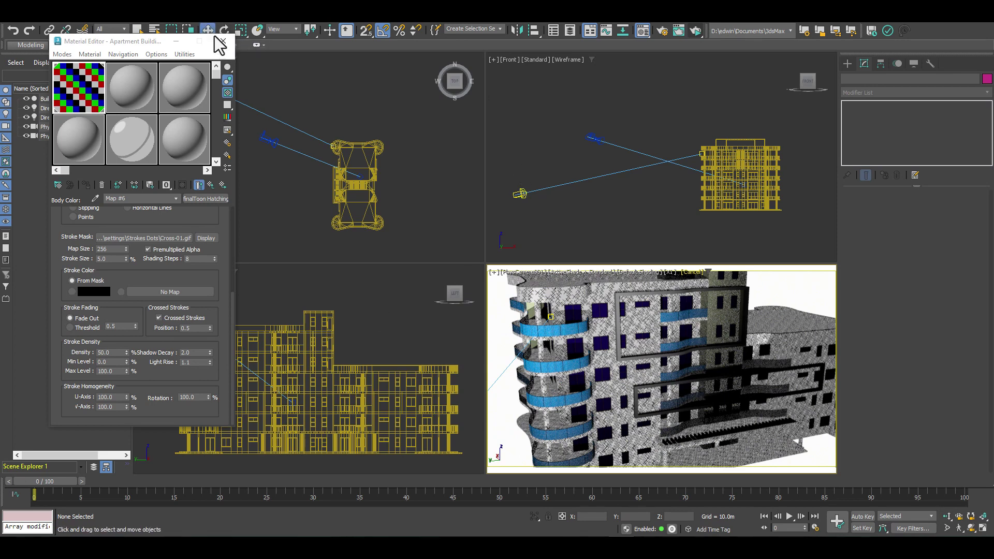
pyautogui.click(522, 195)
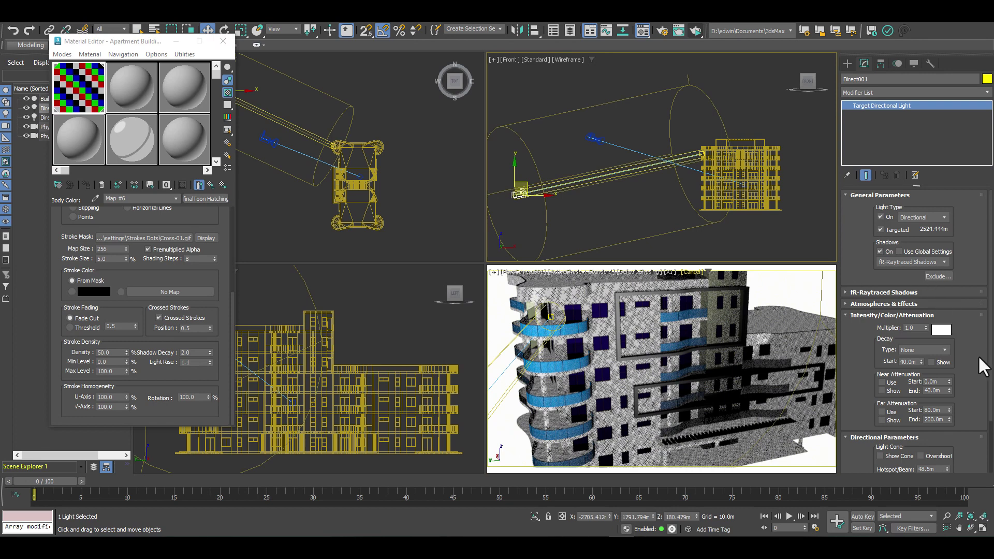
pyautogui.scroll(-3, 974, 357)
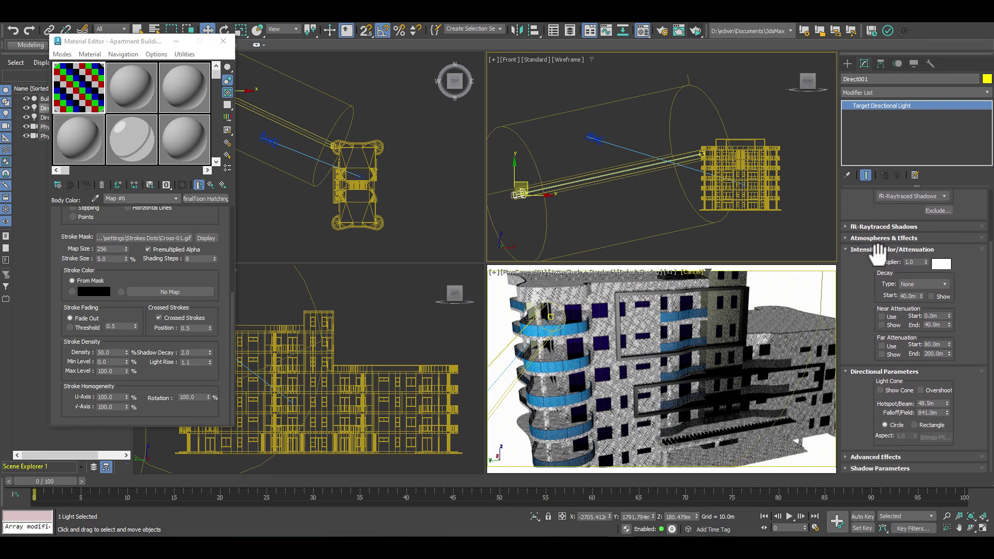
pyautogui.doubleClick(940, 412)
pyautogui.press('Return')
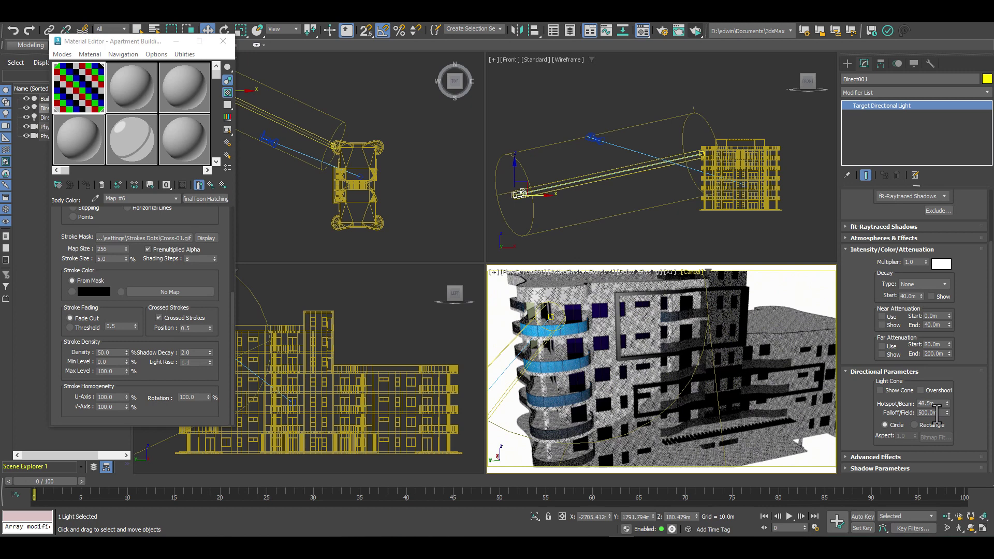
# Set Direct001's Multiplier to 1.0 and begin editing the hatching Light Rise value.
pyautogui.doubleClick(913, 263)
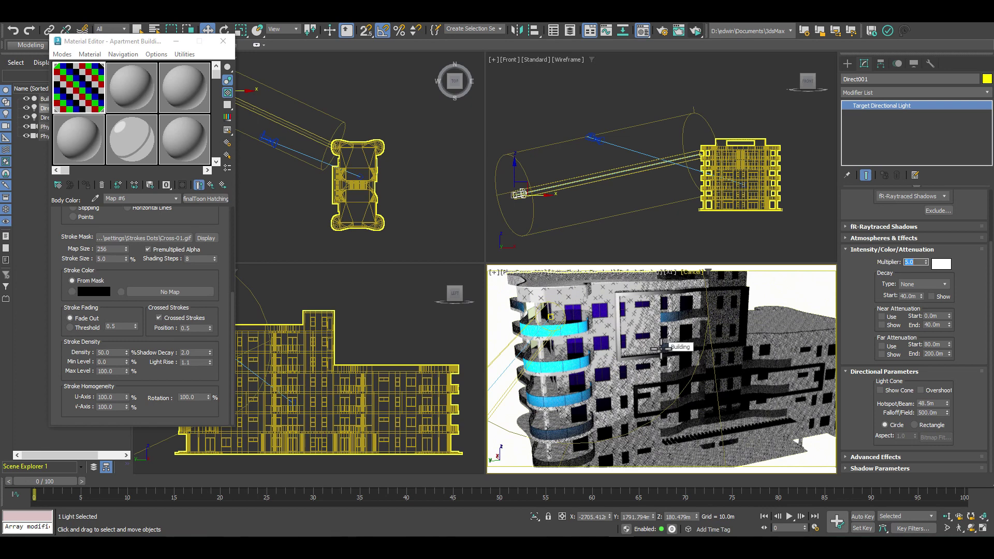
pyautogui.doubleClick(911, 263)
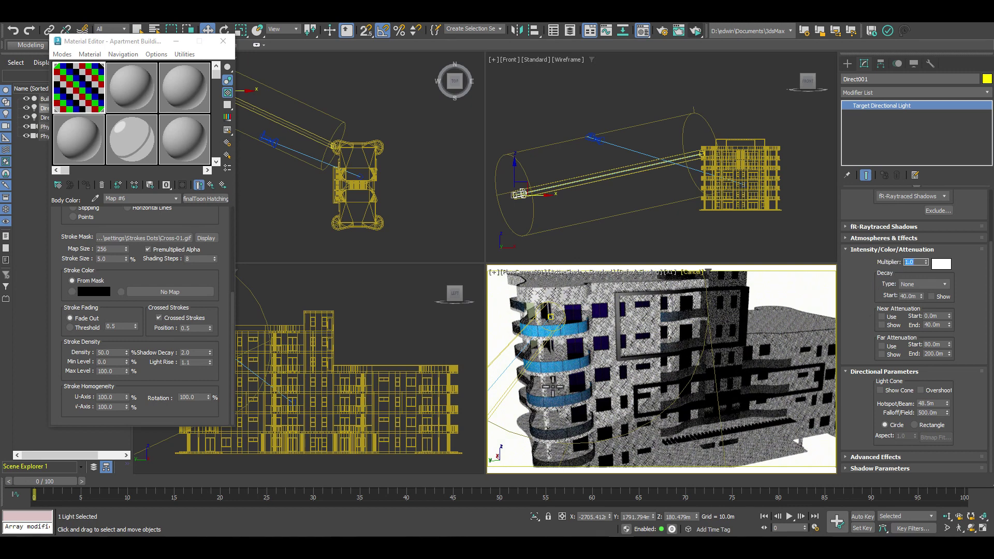
pyautogui.click(196, 362)
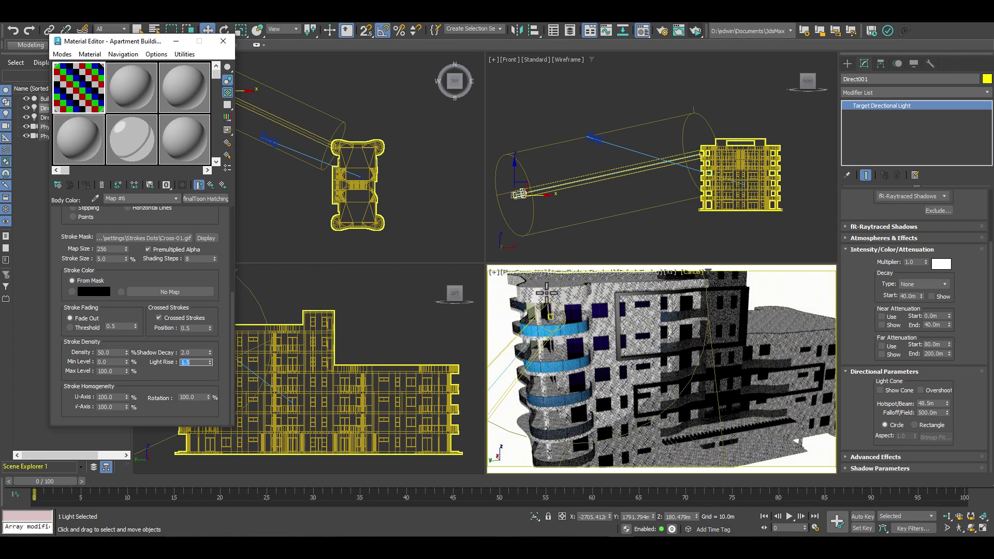
# Set hatching Density to 80 and Light Rise to 1.5, and raise Direct001's Multiplier to 2.0.
pyautogui.doubleClick(197, 362)
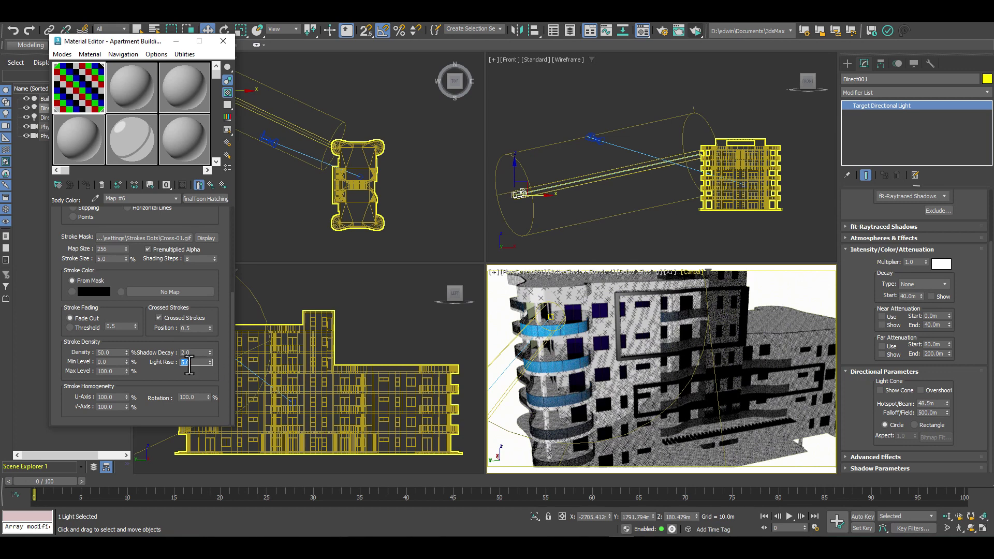
pyautogui.write('1')
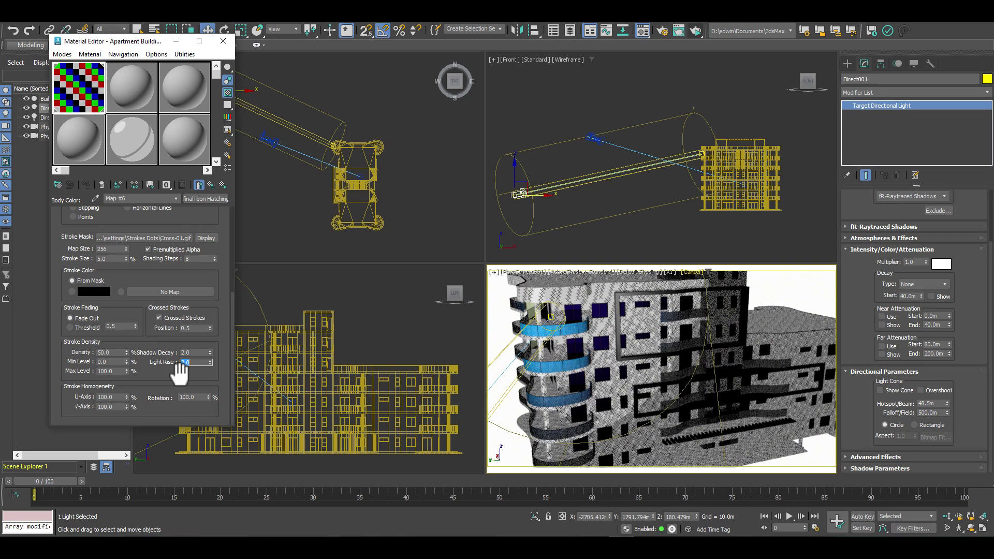
pyautogui.click(114, 352)
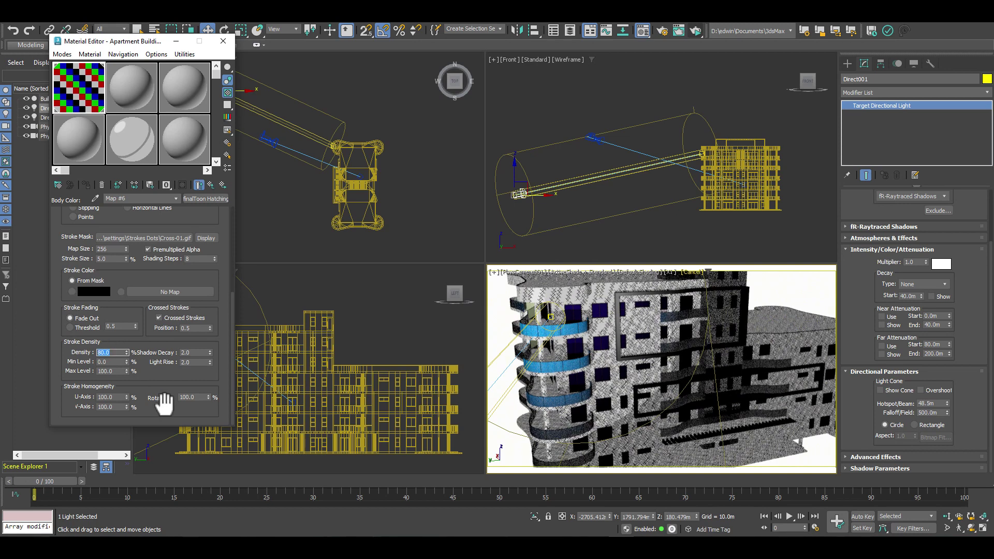
pyautogui.click(200, 363)
pyautogui.press('Return')
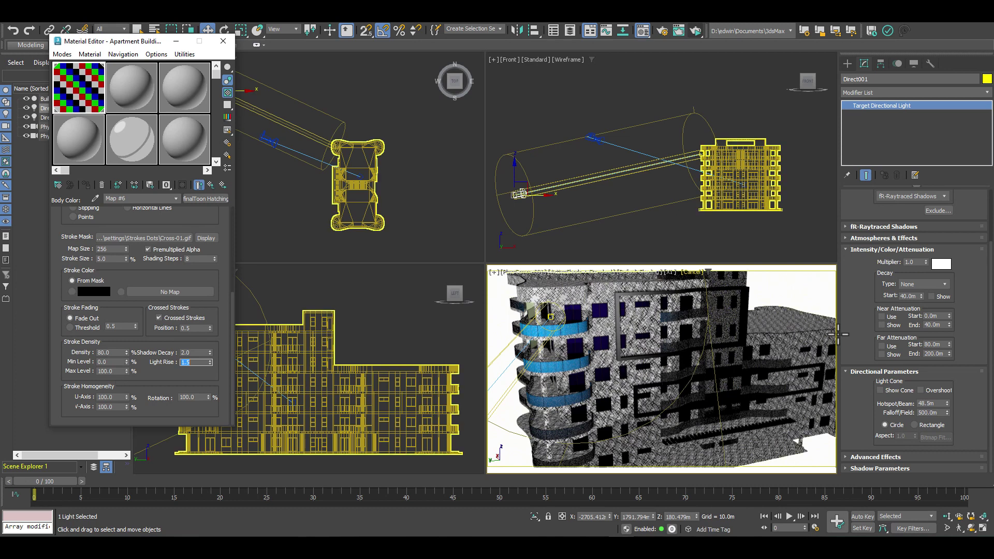
pyautogui.click(915, 263)
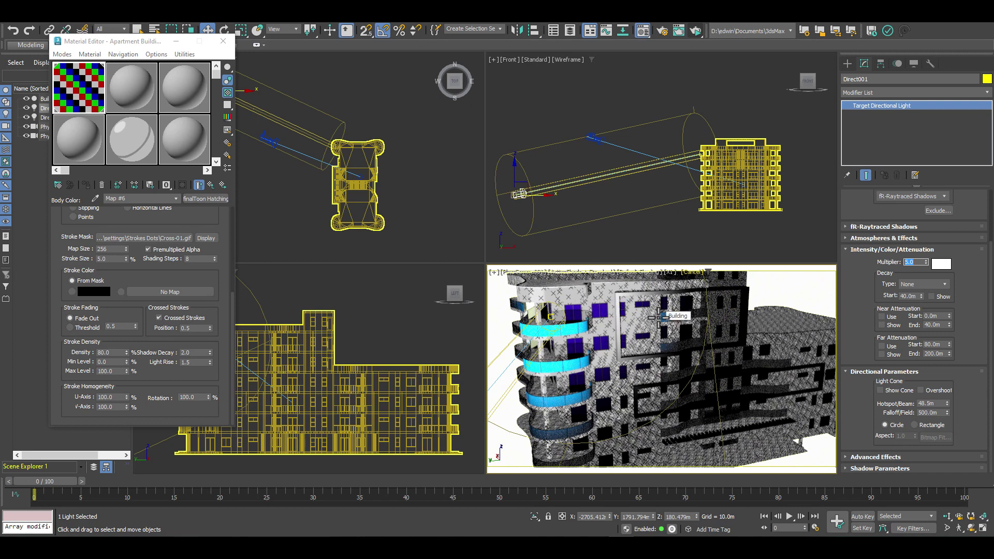
pyautogui.press('Return')
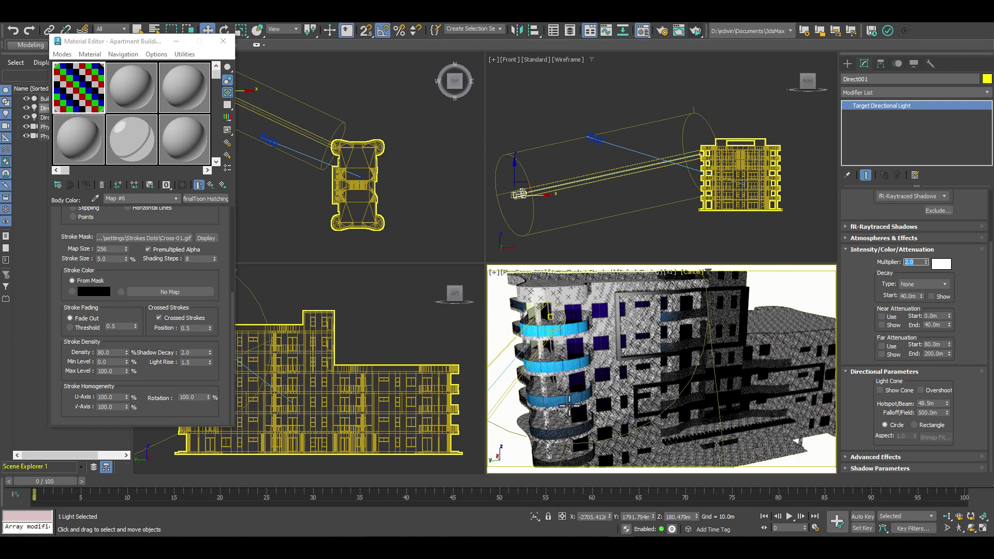
# Select Building and dolly the camera in and out to frame it.
pyautogui.click(613, 339)
pyautogui.moveTo(614, 337); pyautogui.dragTo(600, 332)
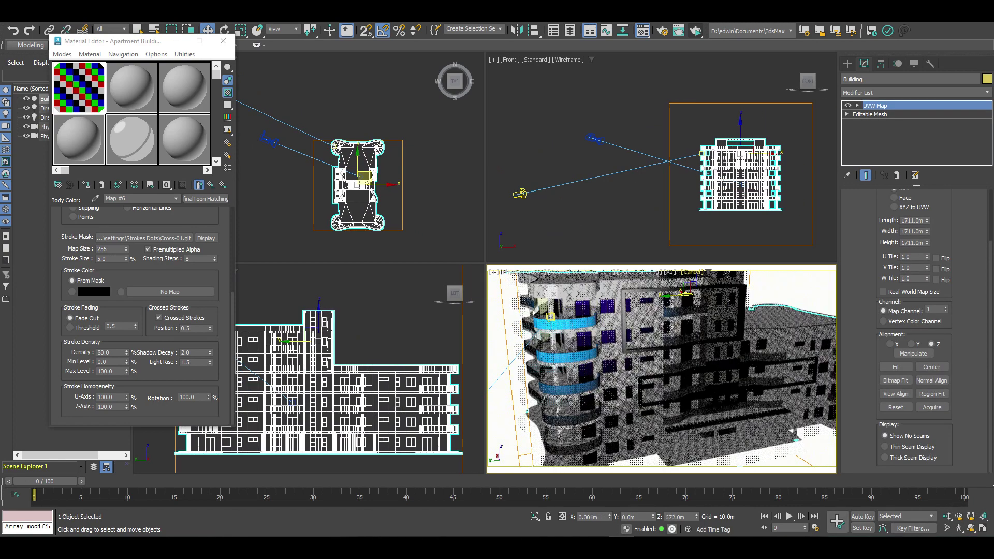
pyautogui.click(949, 517)
pyautogui.moveTo(617, 409); pyautogui.dragTo(599, 339)
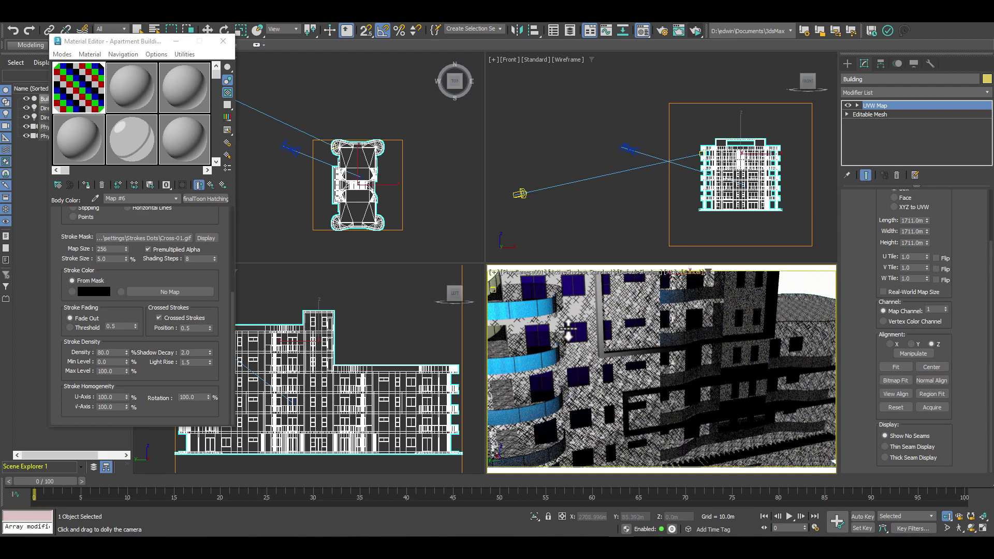
pyautogui.moveTo(631, 280); pyautogui.dragTo(619, 326)
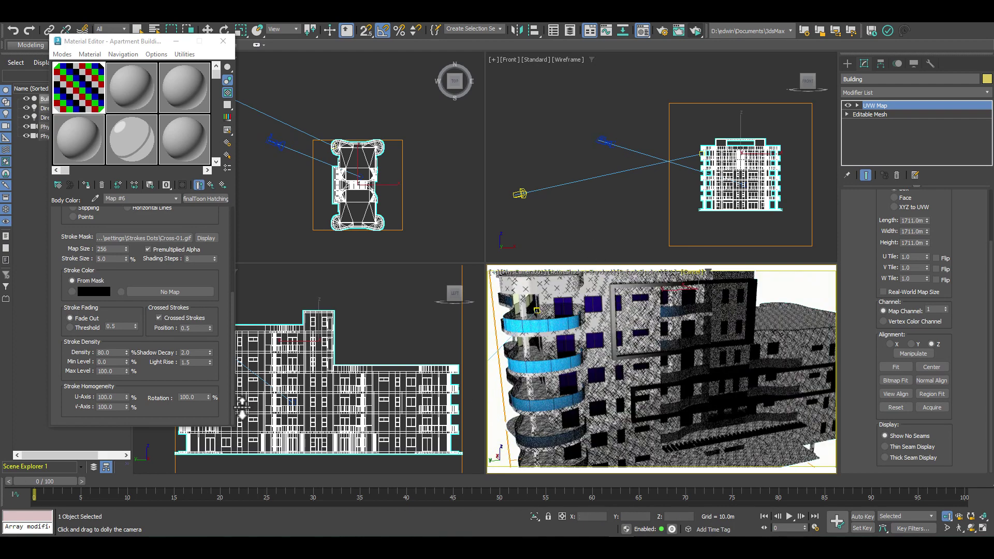
# Set the hatching Stroke Homogeneity Rotation to 20.
pyautogui.doubleClick(194, 397)
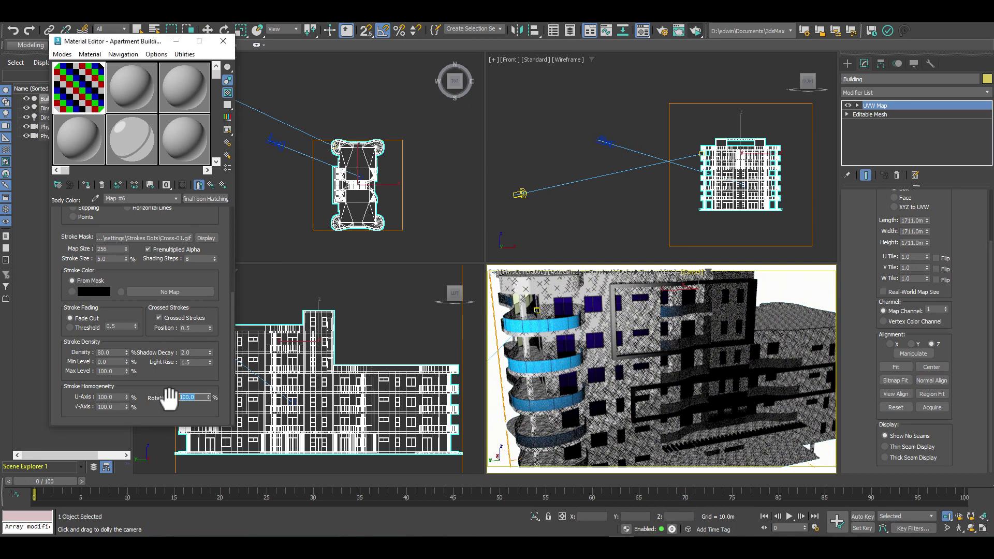
pyautogui.write('50')
pyautogui.press('Return')
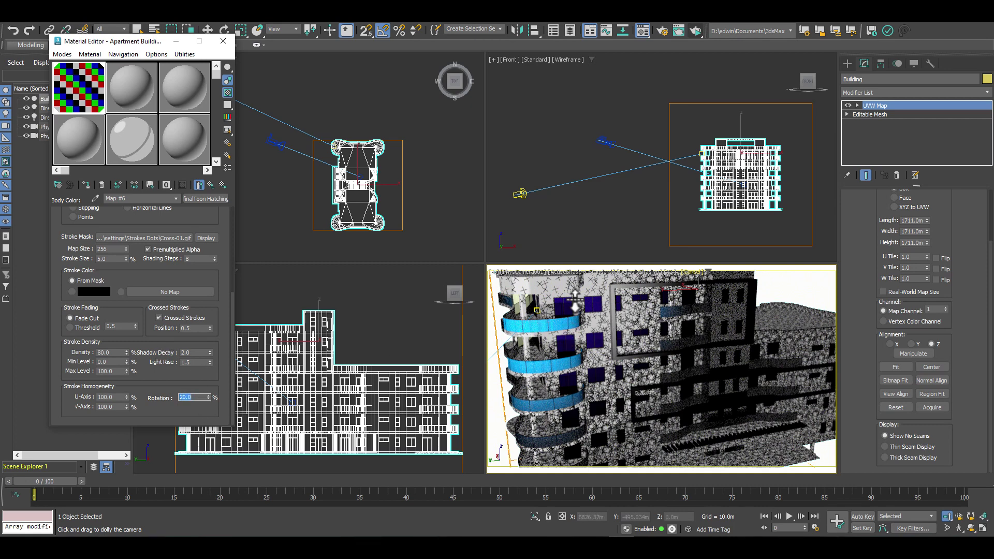
pyautogui.moveTo(600, 341); pyautogui.dragTo(608, 342)
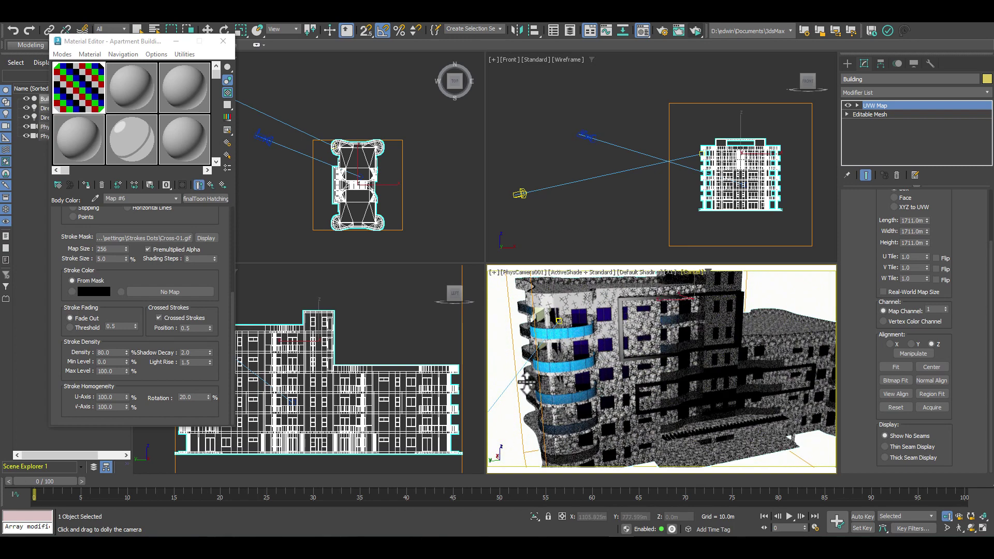
# Set the hatching U-Axis and V-Axis homogeneity to 50.
pyautogui.doubleClick(116, 397)
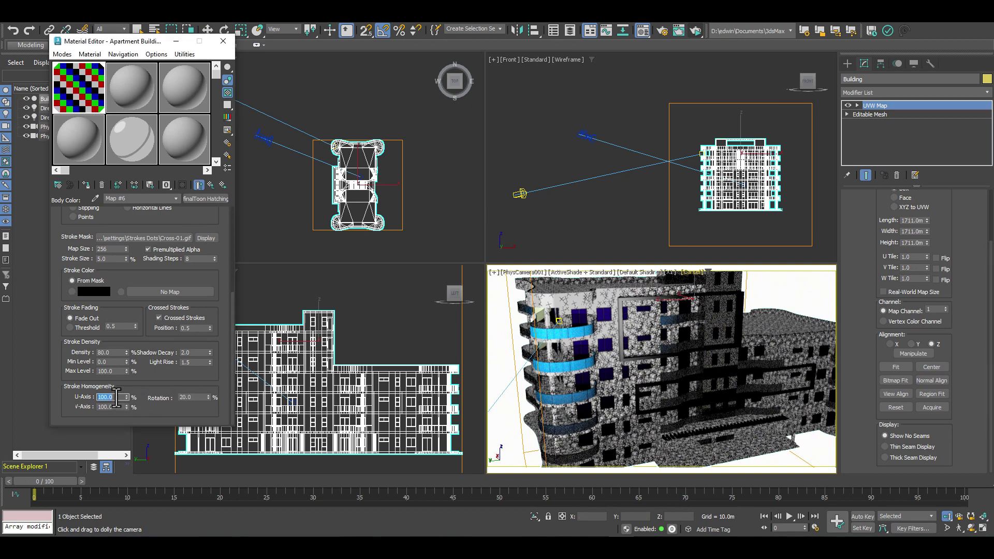
pyautogui.write('50')
pyautogui.press('Return')
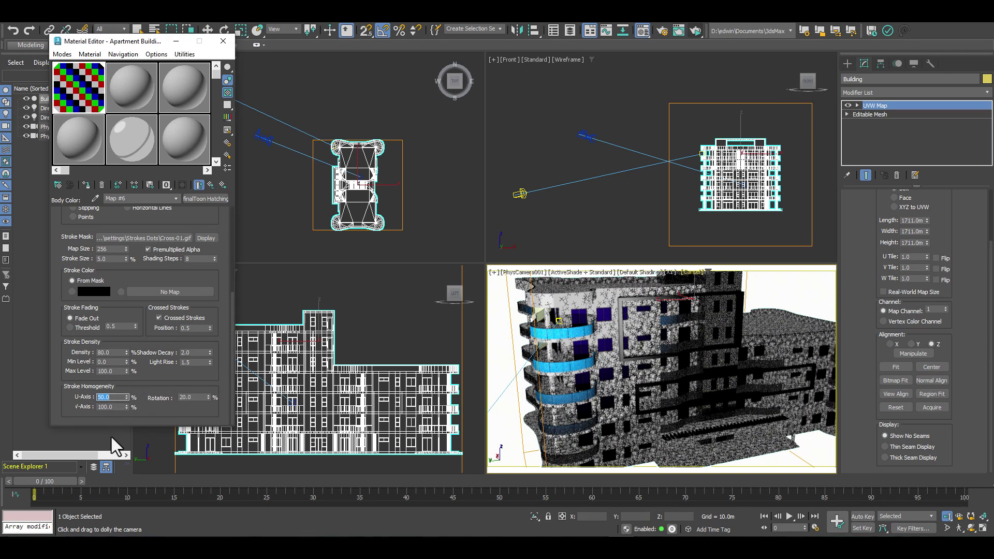
pyautogui.press('Tab')
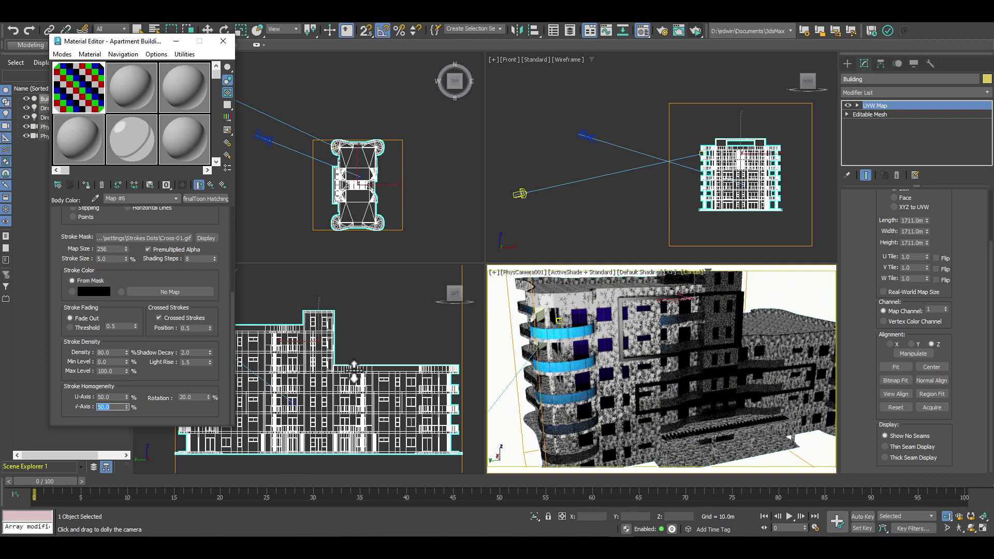
pyautogui.moveTo(615, 312); pyautogui.dragTo(595, 376)
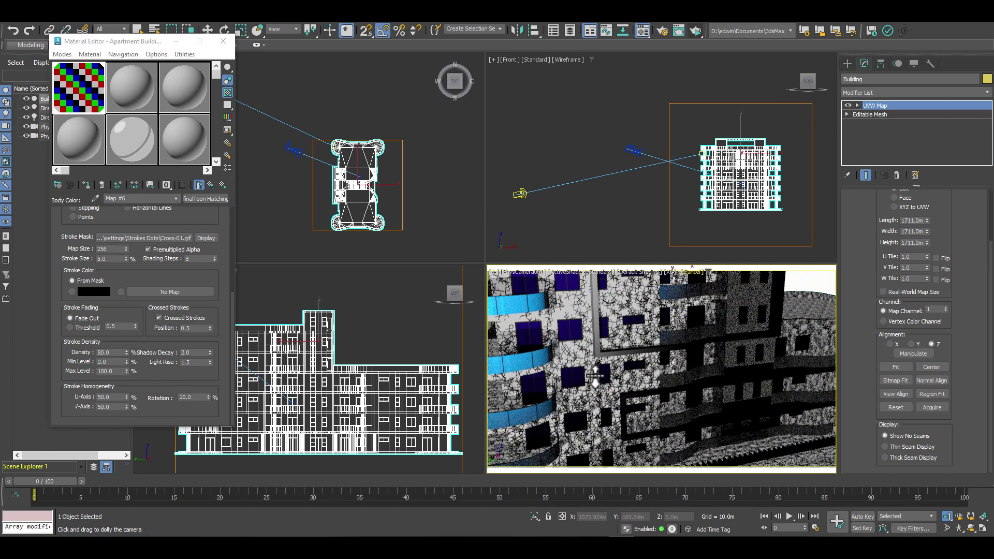
# Try Crossed Strokes Position 1.0, then settle on 0.5.
pyautogui.click(191, 329)
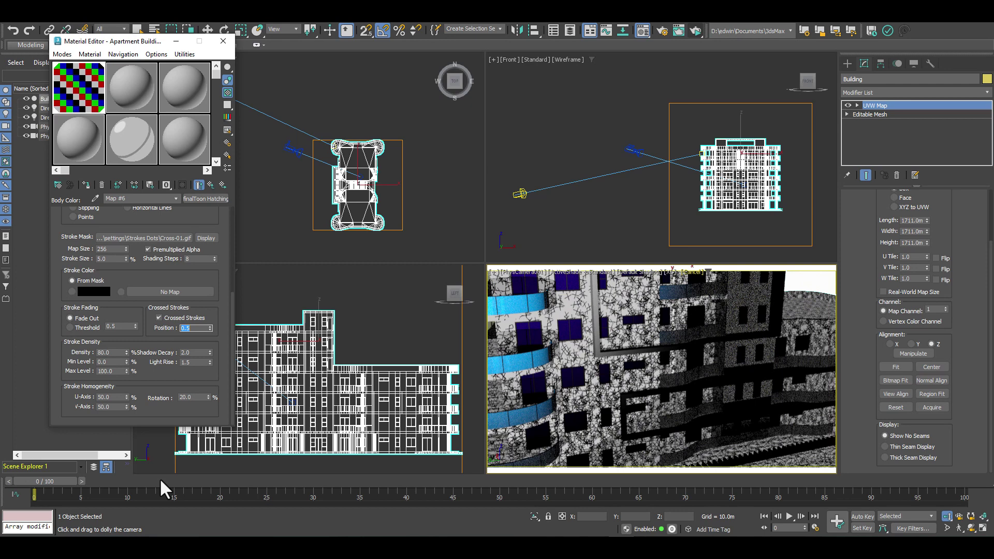
pyautogui.write('1.0')
pyautogui.press('Return')
pyautogui.write('0')
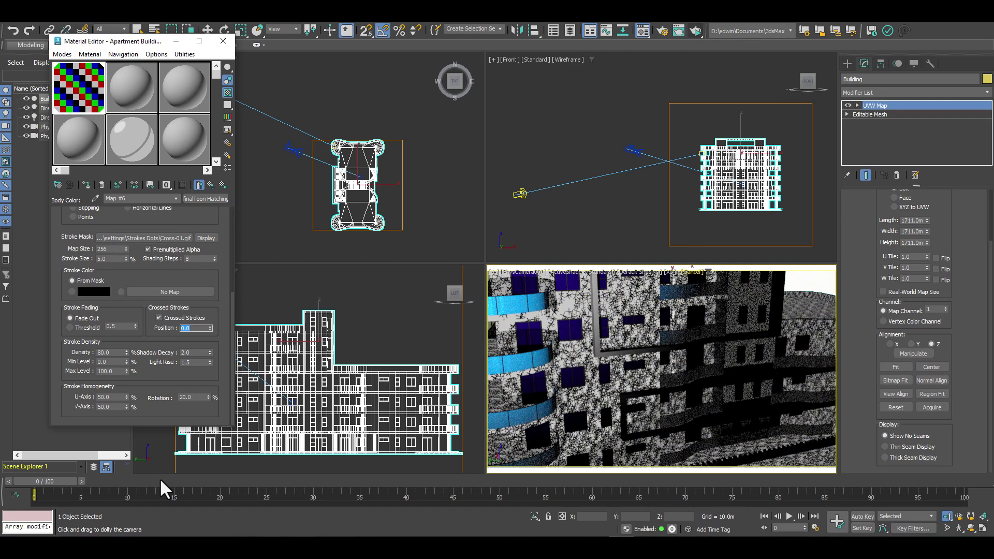
pyautogui.write('0.5')
pyautogui.press('Return')
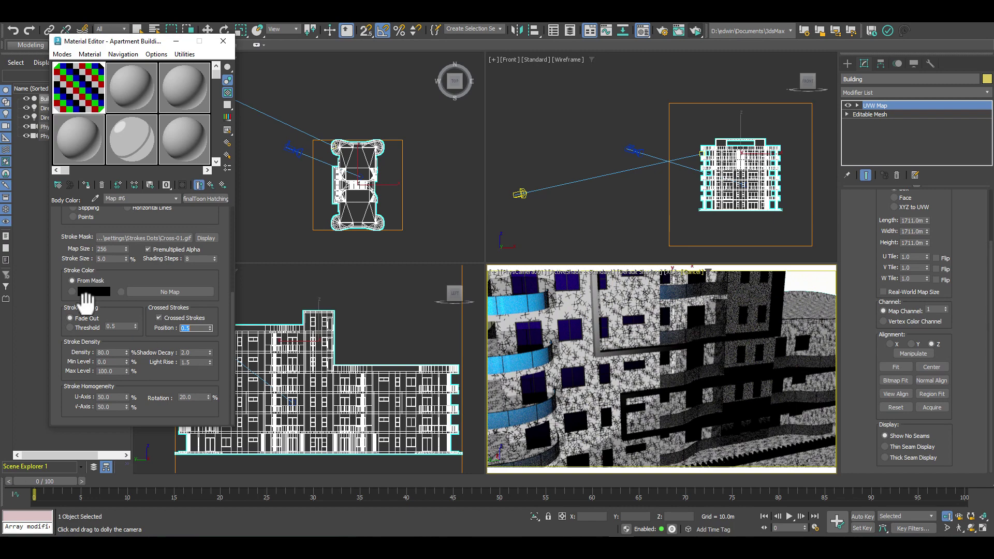
# Exit camera dolly mode and cancel the ActiveShade render in the camera view.
pyautogui.click(569, 325)
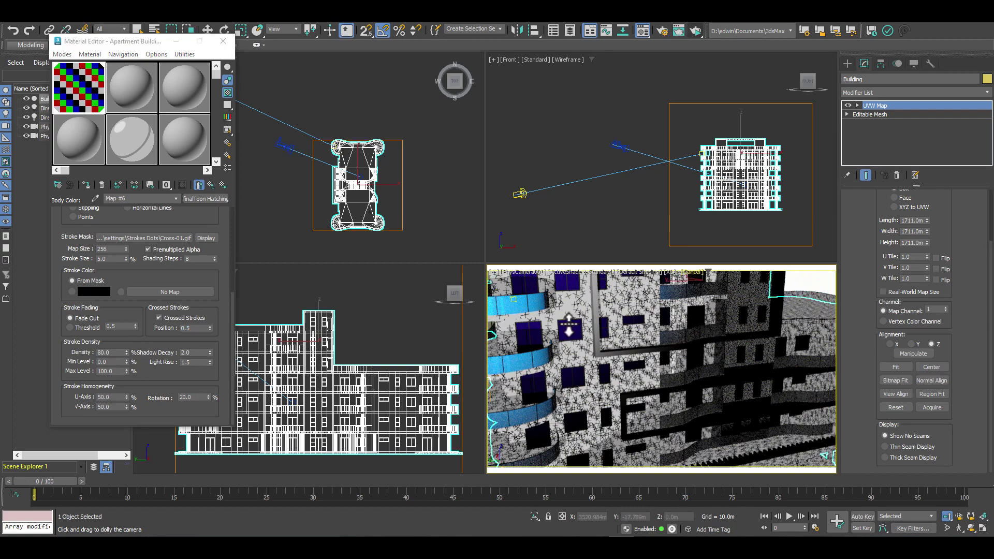
pyautogui.moveTo(568, 329); pyautogui.dragTo(581, 307)
pyautogui.rightClick(687, 275)
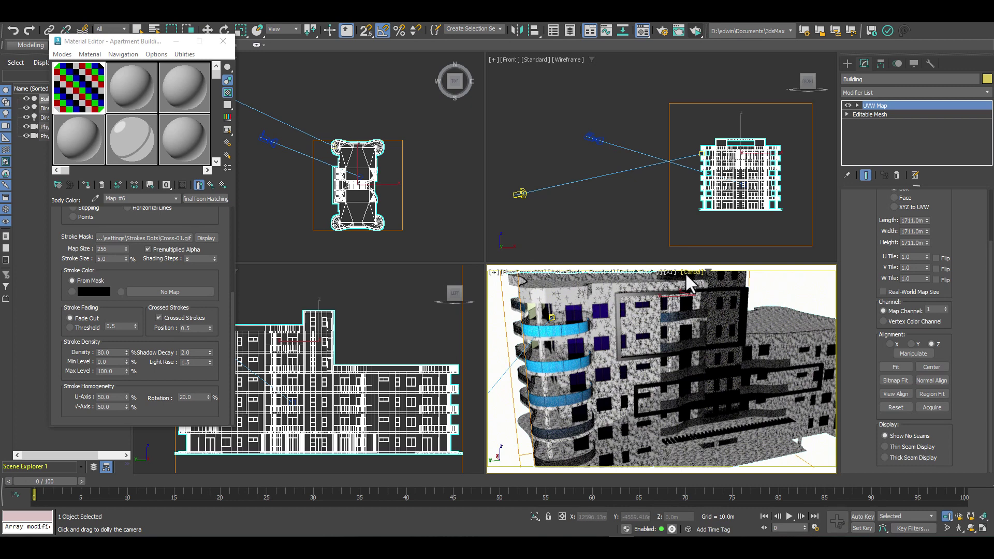
pyautogui.click(684, 273)
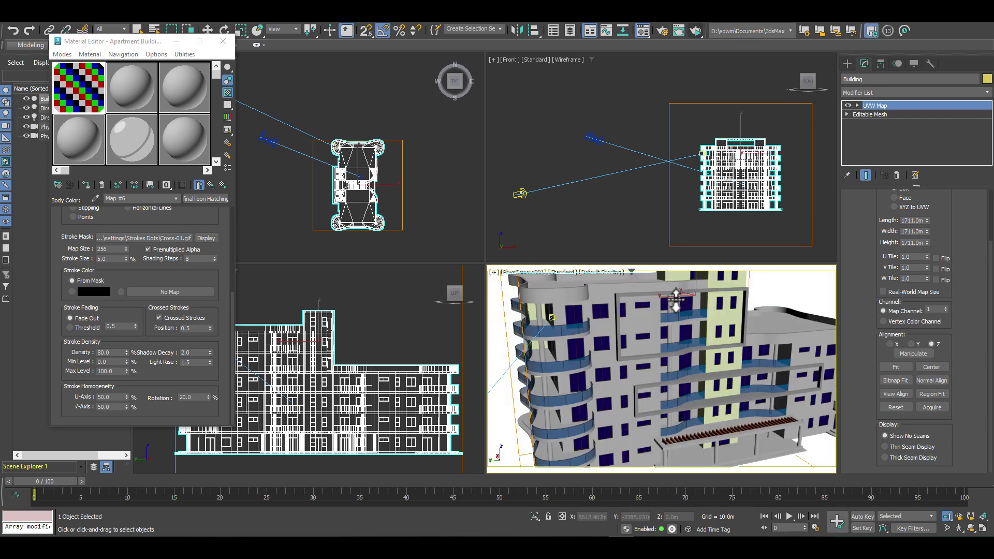
# Open the stroke mask file chooser on the Strokes Dots patterns.
pyautogui.click(146, 365)
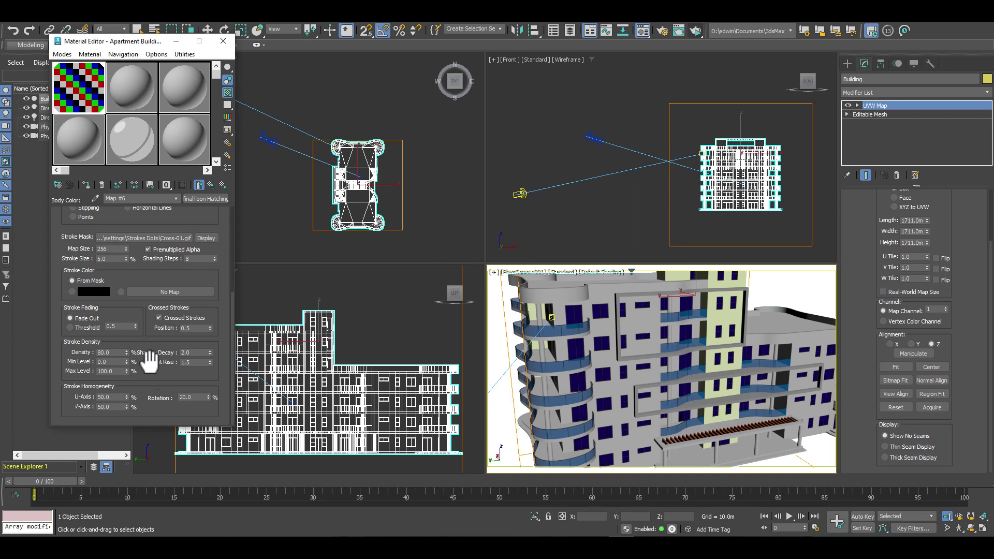
pyautogui.moveTo(150, 258); pyautogui.dragTo(156, 316)
pyautogui.click(151, 294)
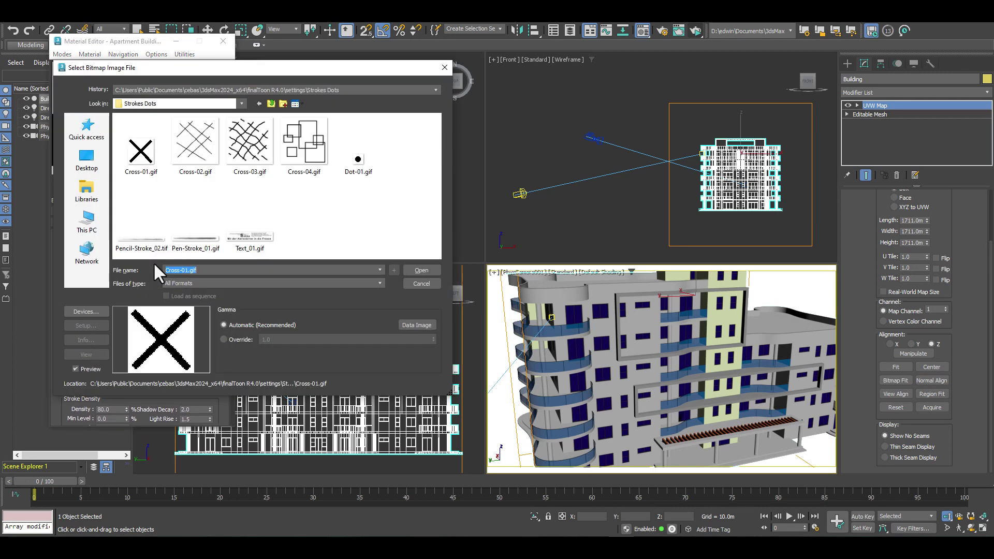
# Load Cross-04.gif as the hatching stroke mask and restart the camera's live render.
pyautogui.click(315, 152)
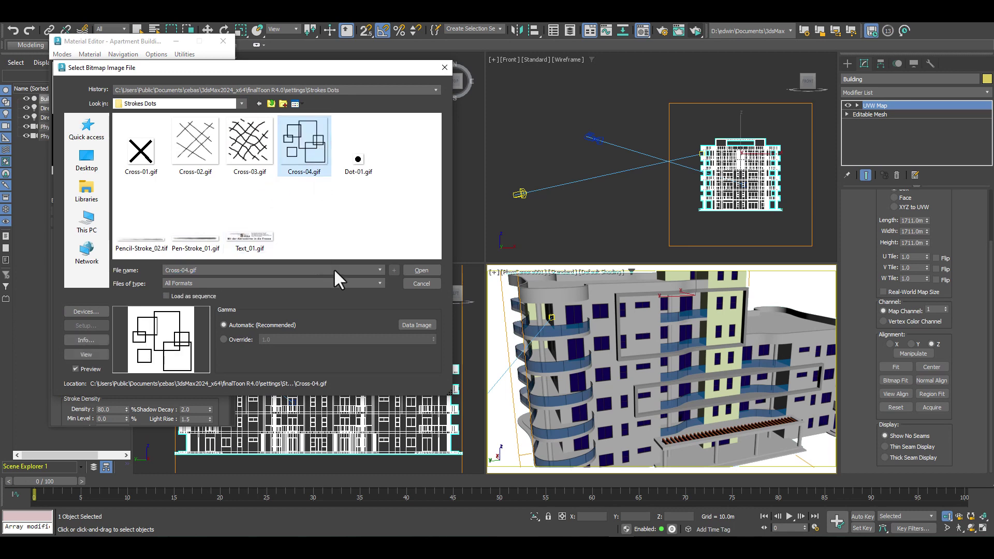
pyautogui.click(416, 268)
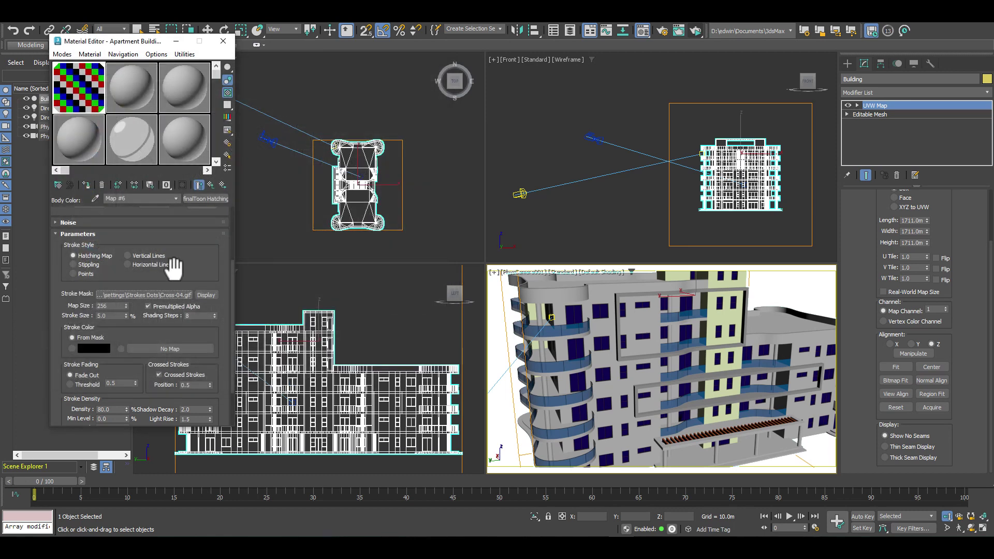
pyautogui.moveTo(205, 260); pyautogui.dragTo(206, 238)
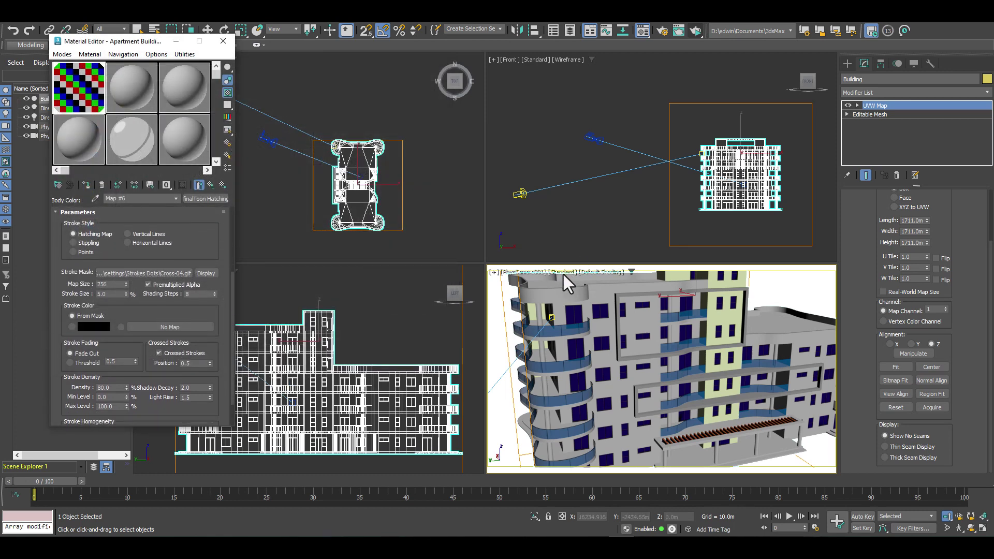
pyautogui.click(563, 271)
pyautogui.click(572, 282)
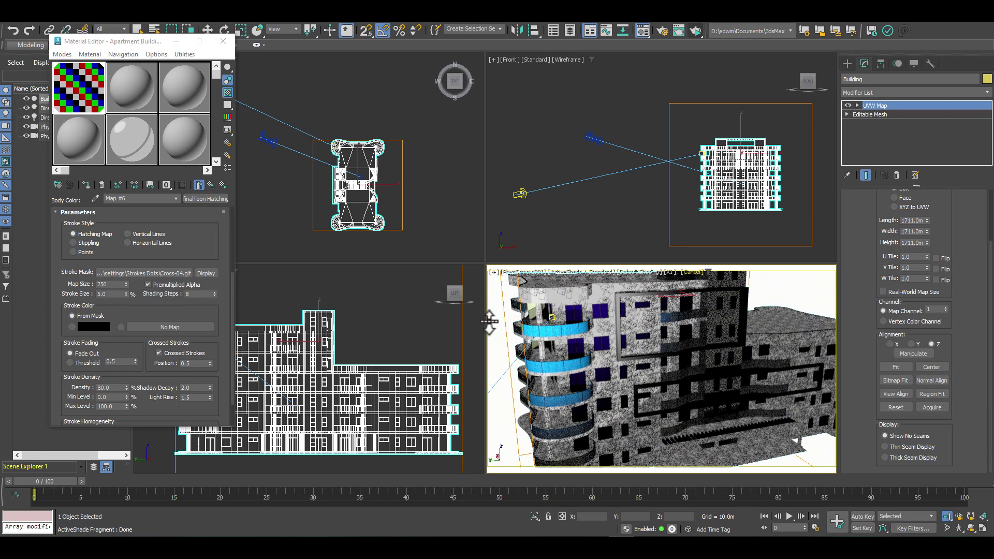
# Preview the Cross-04 stroke mask bitmap in the screen centre, then close it.
pyautogui.click(207, 273)
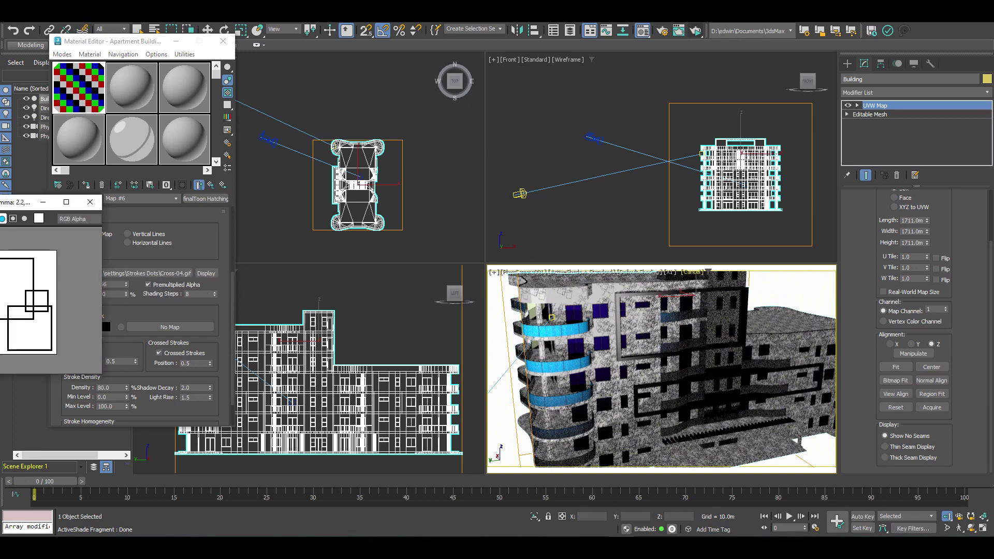
pyautogui.moveTo(21, 202); pyautogui.dragTo(377, 159)
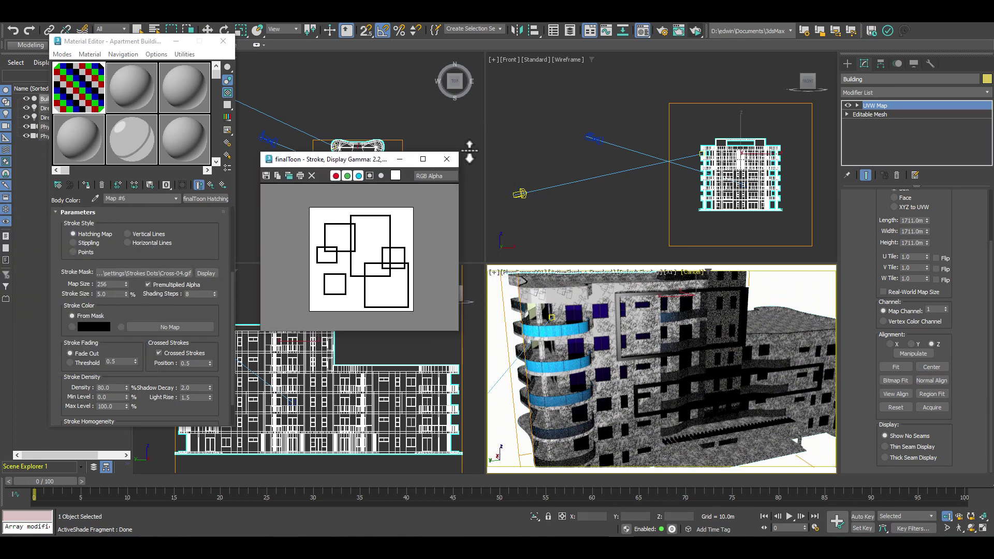
pyautogui.click(447, 159)
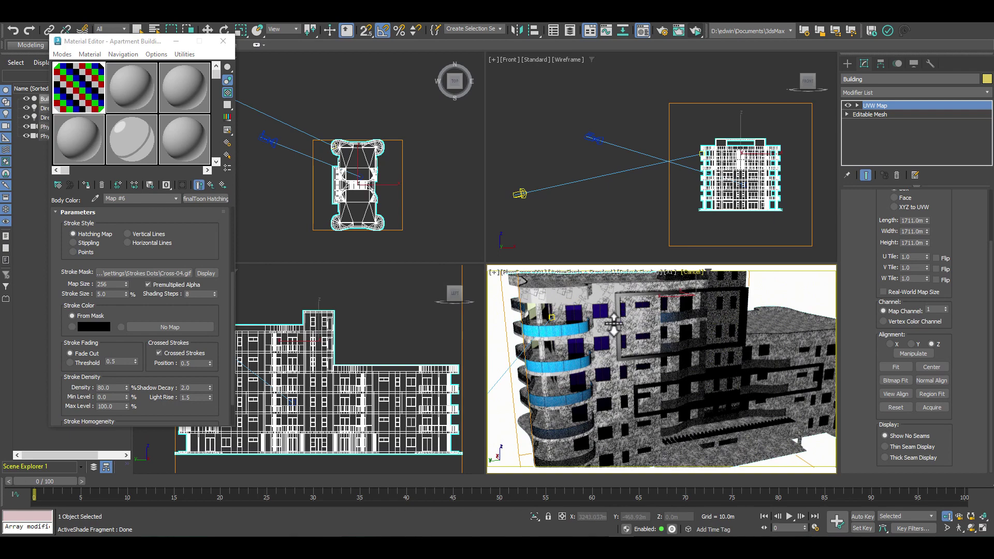
# Set hatching Density to 150 and Light Rise to 1.1, then return to the Floor material.
pyautogui.scroll(5, 614, 324)
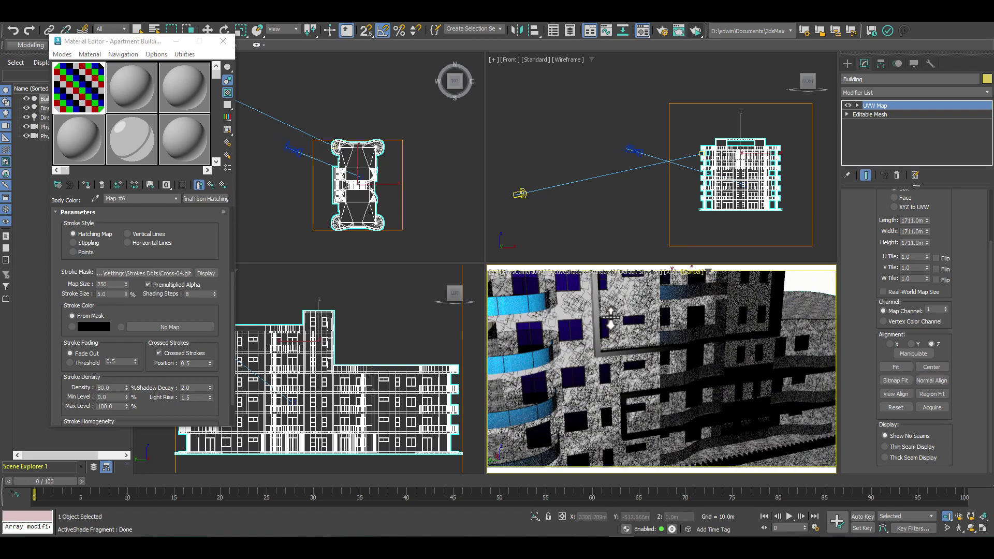
pyautogui.scroll(3, 583, 303)
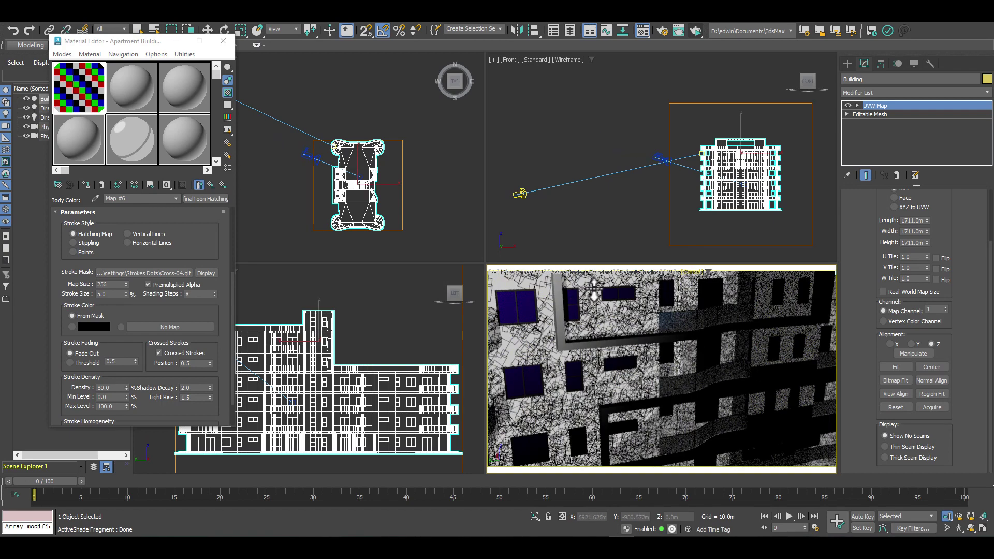
pyautogui.scroll(-4, 582, 306)
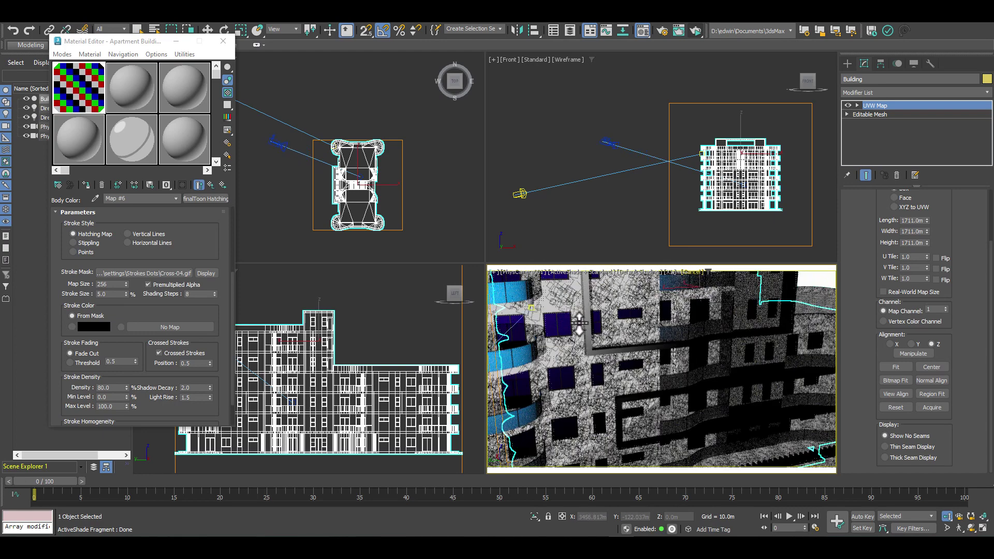
pyautogui.scroll(-3, 579, 322)
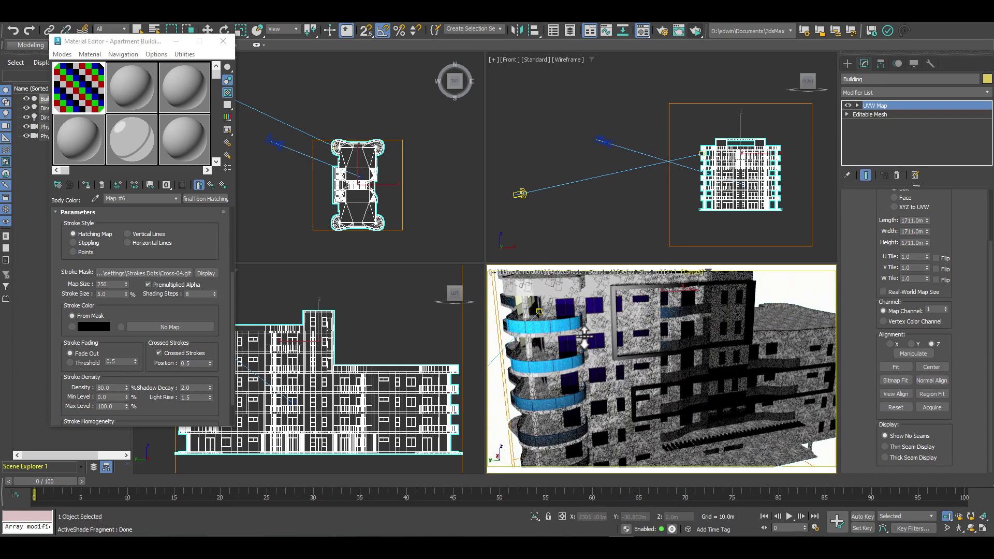
pyautogui.scroll(3, 572, 346)
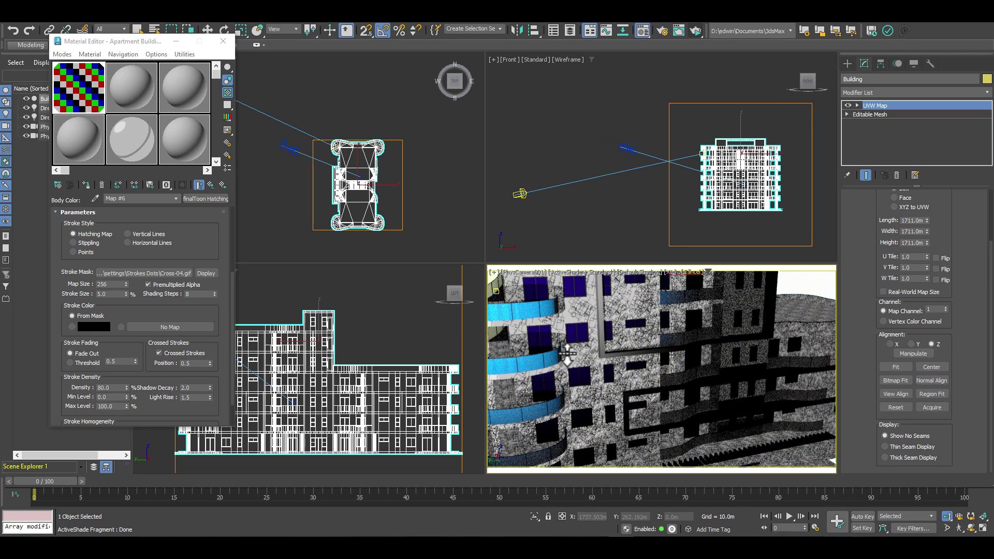
pyautogui.scroll(-3, 587, 318)
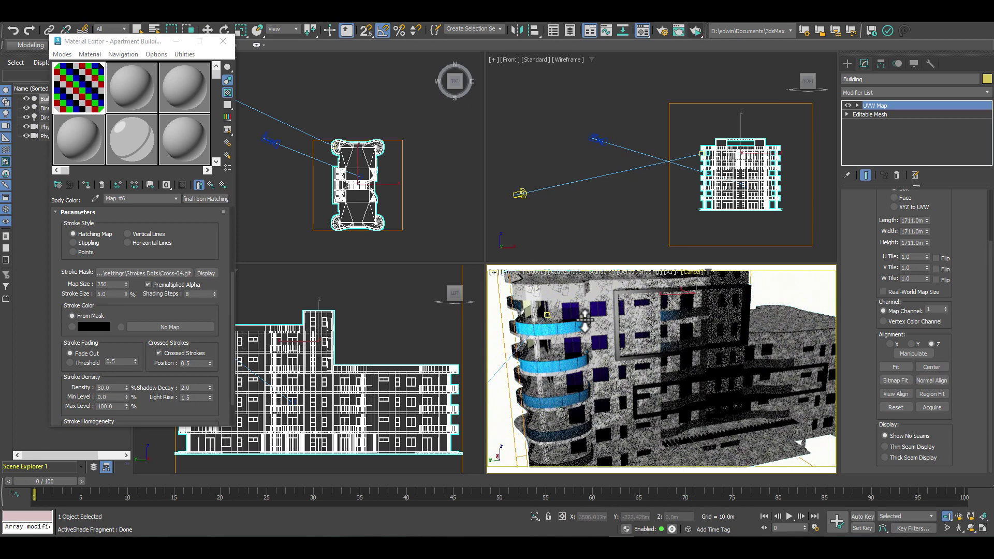
pyautogui.doubleClick(119, 388)
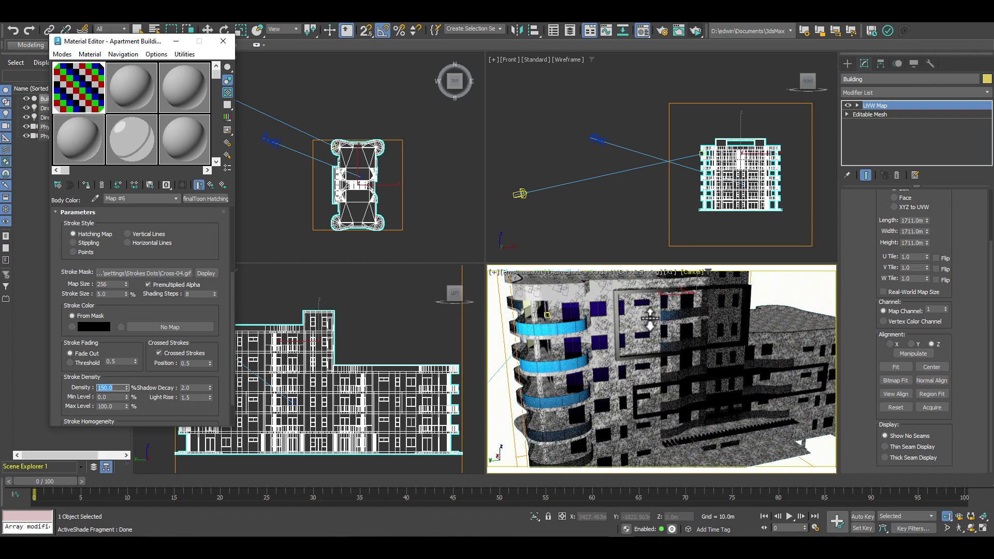
pyautogui.click(196, 397)
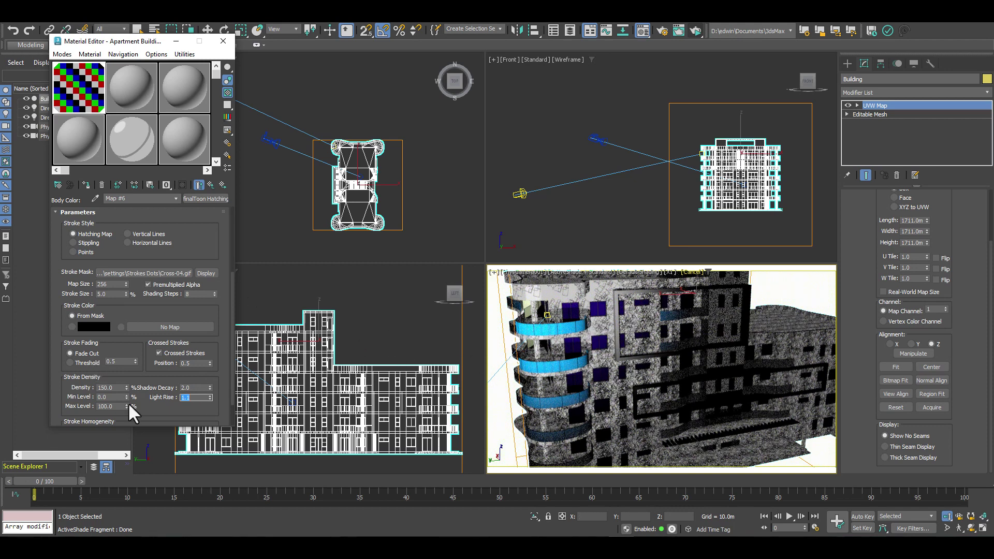
pyautogui.click(209, 184)
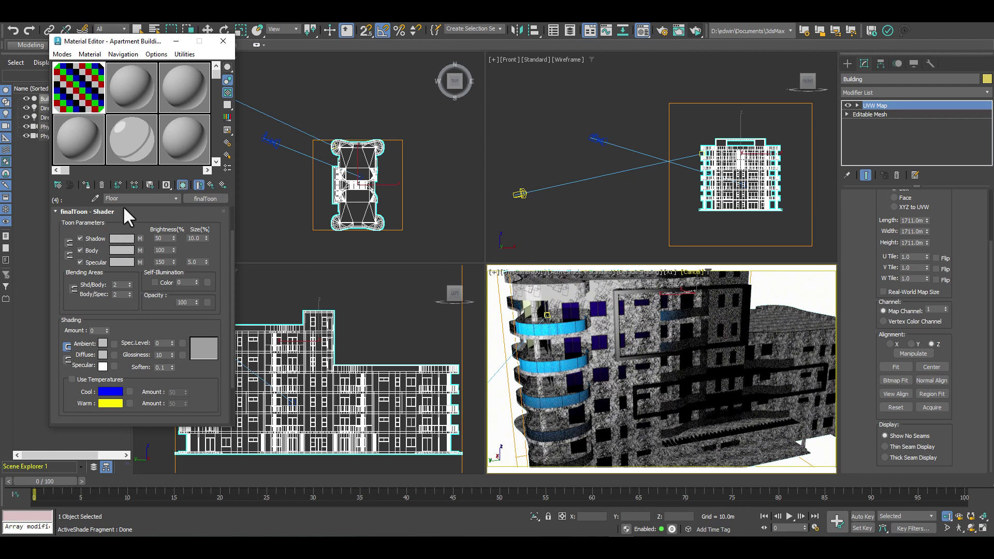
# Toggle the toon shader's Shadow tone off and on while dollying the camera closer.
pyautogui.click(81, 238)
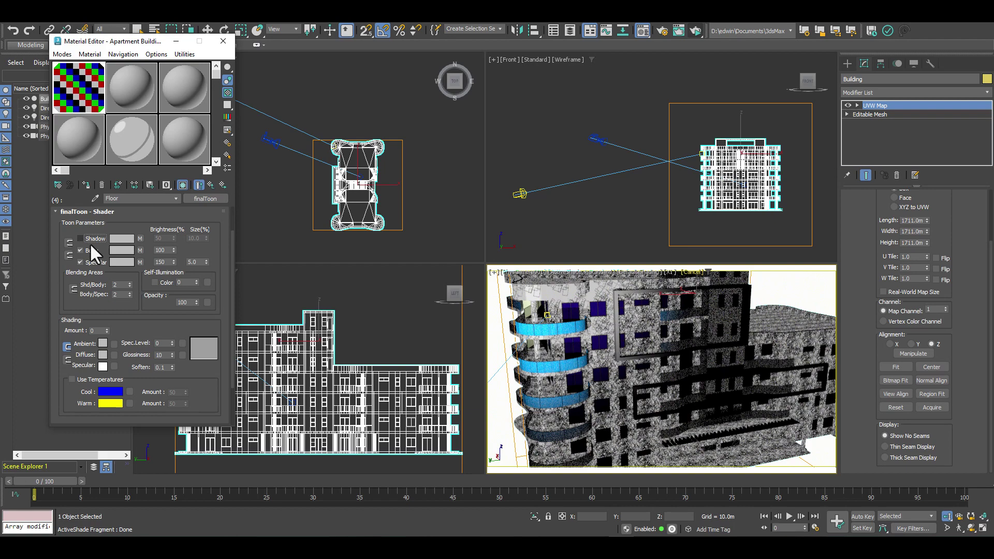
pyautogui.moveTo(578, 311); pyautogui.dragTo(550, 296)
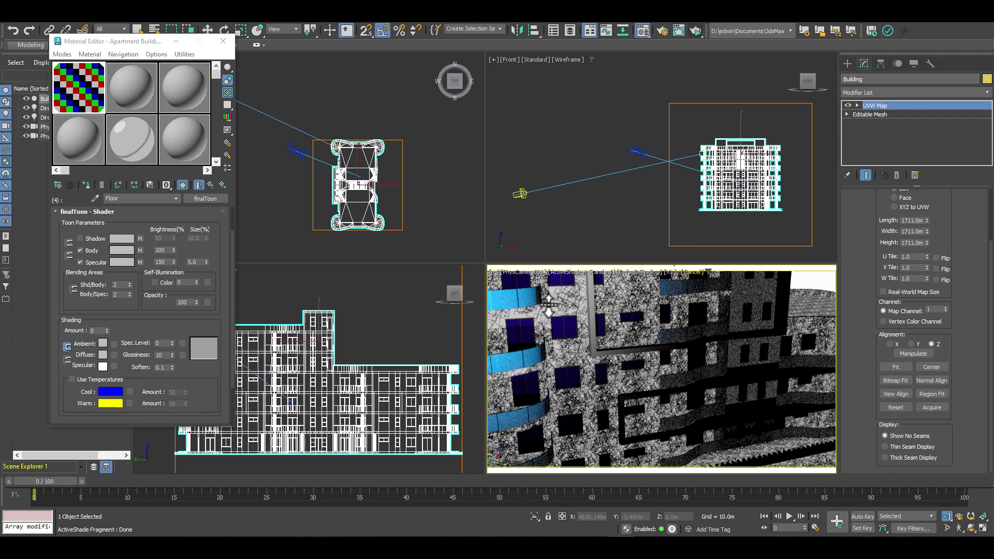
pyautogui.moveTo(550, 297); pyautogui.dragTo(596, 309, button='middle')
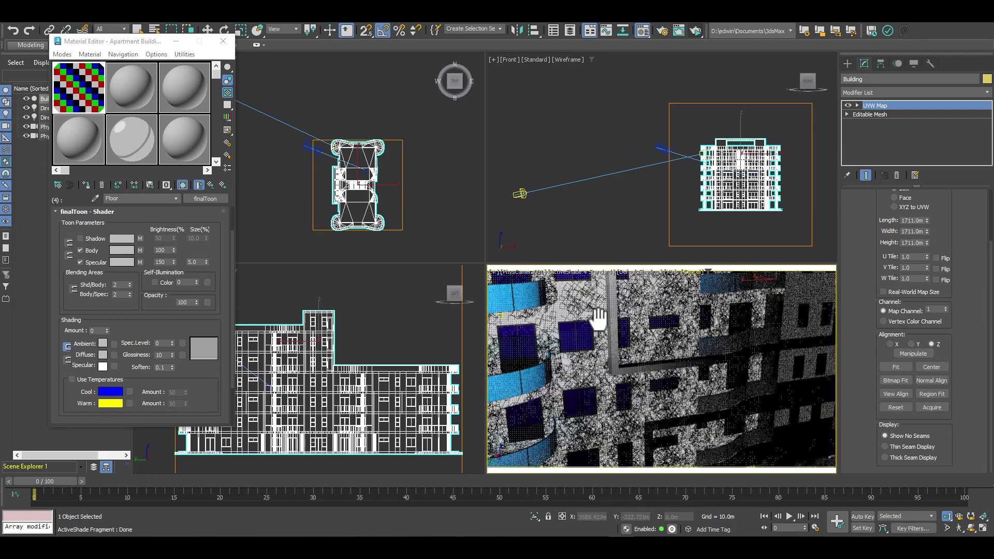
pyautogui.scroll(3, 595, 309)
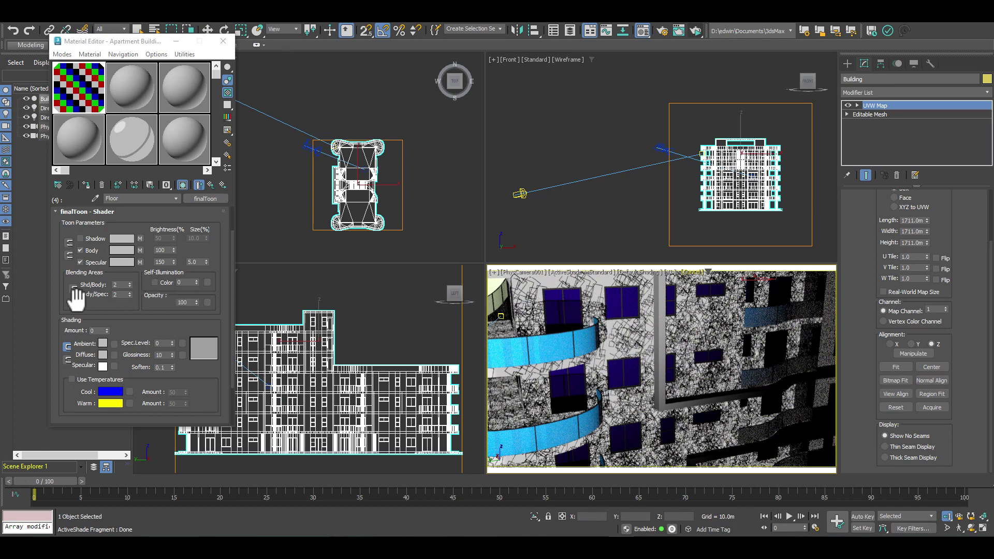
pyautogui.click(80, 238)
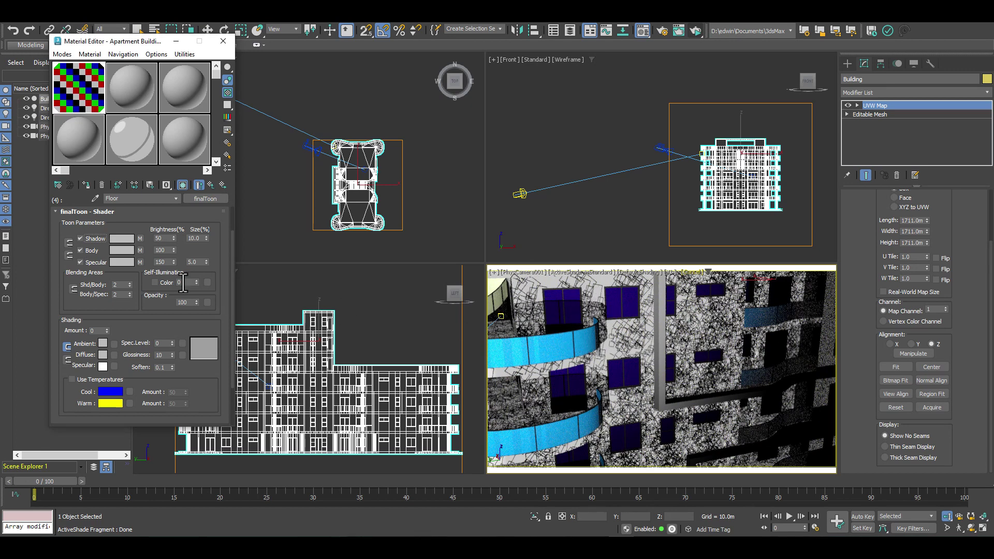
pyautogui.click(80, 238)
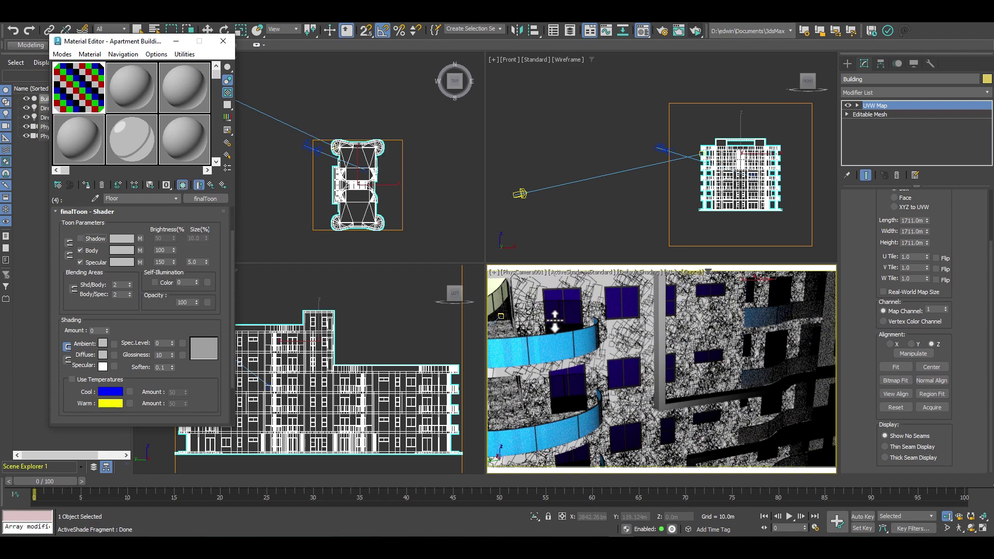
# Compare with Specular turned off, re-enable Shadow, and close the Material Editor.
pyautogui.scroll(-3, 562, 322)
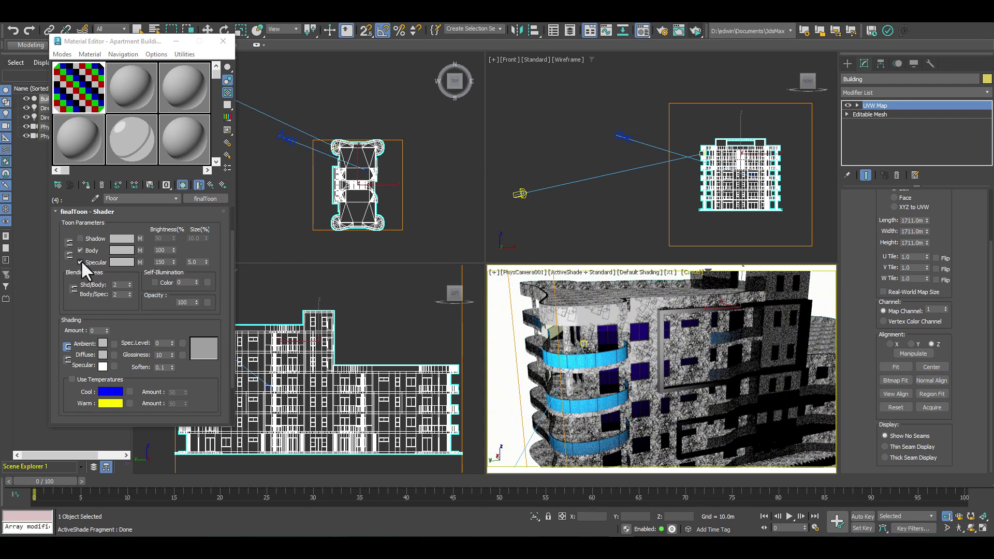
pyautogui.click(81, 260)
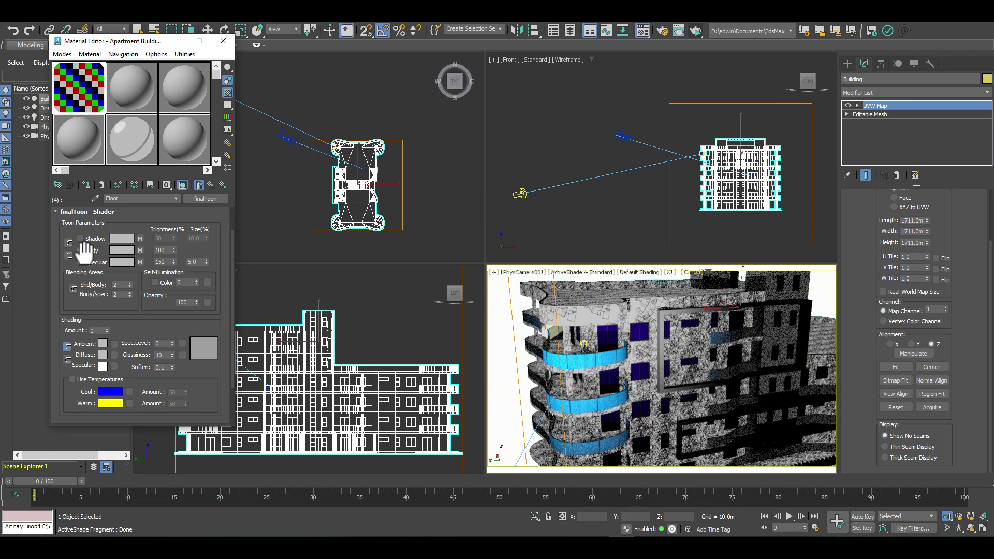
pyautogui.click(81, 238)
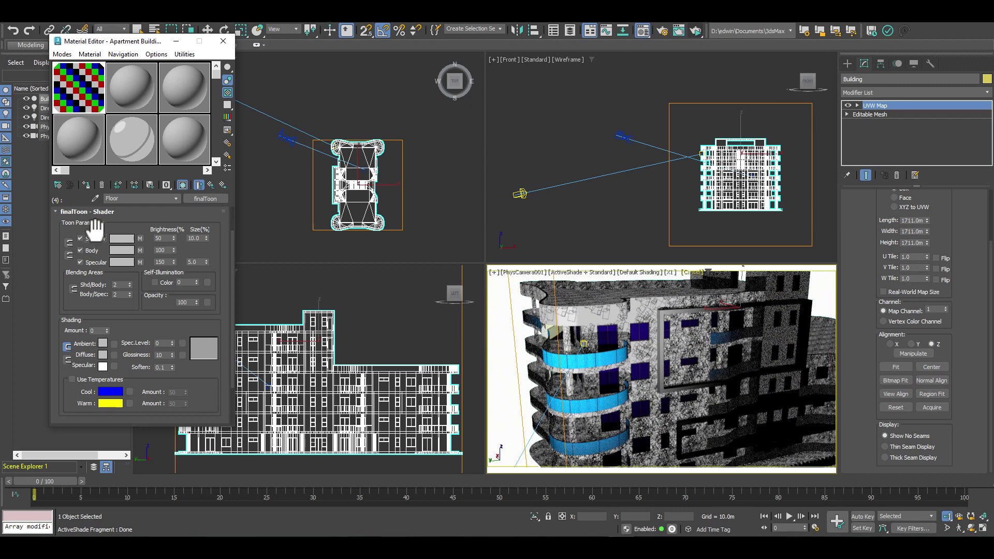
pyautogui.moveTo(144, 223); pyautogui.dragTo(136, 248)
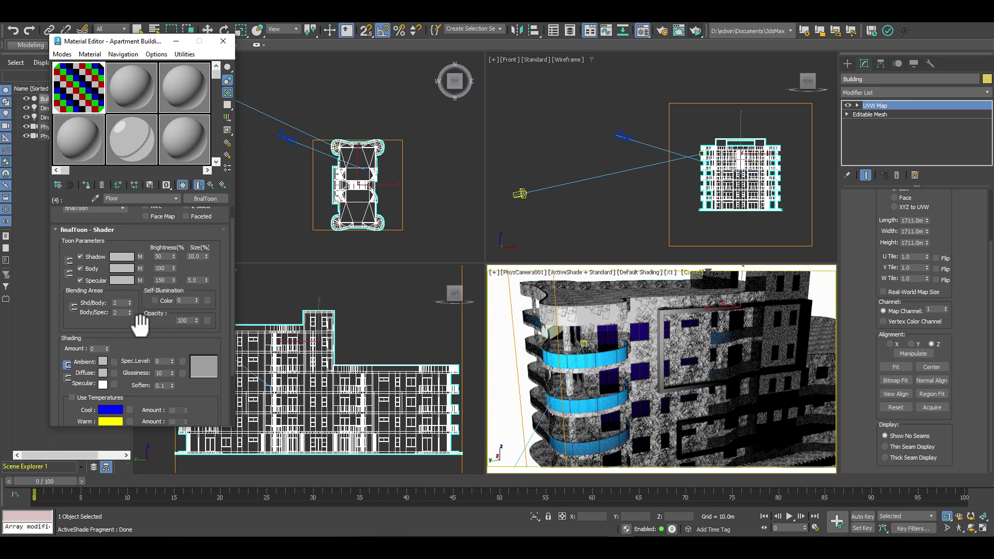
pyautogui.click(223, 42)
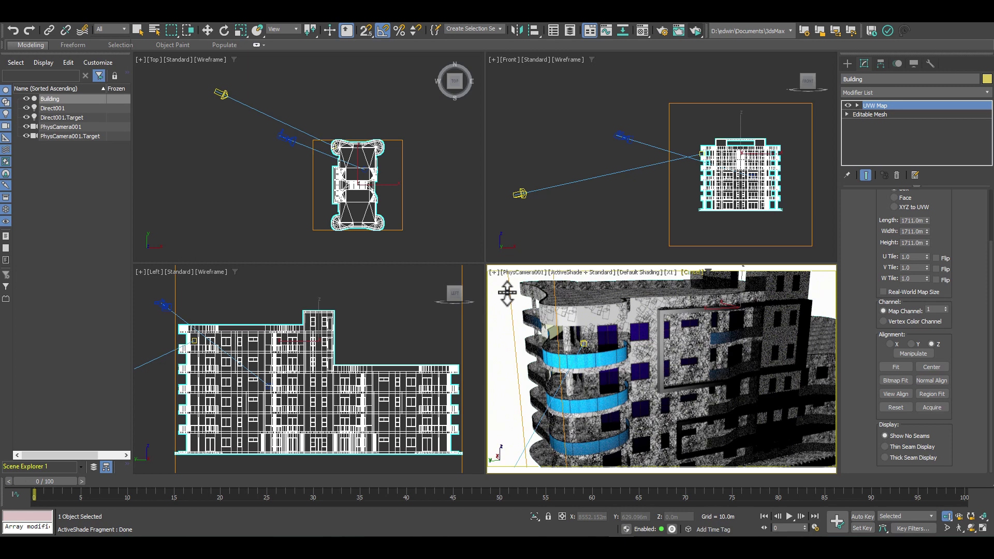
# Pull PhysCamera001 back and pan to frame the whole building, then turn off ActiveShade.
pyautogui.moveTo(507, 293); pyautogui.dragTo(603, 330, button='middle')
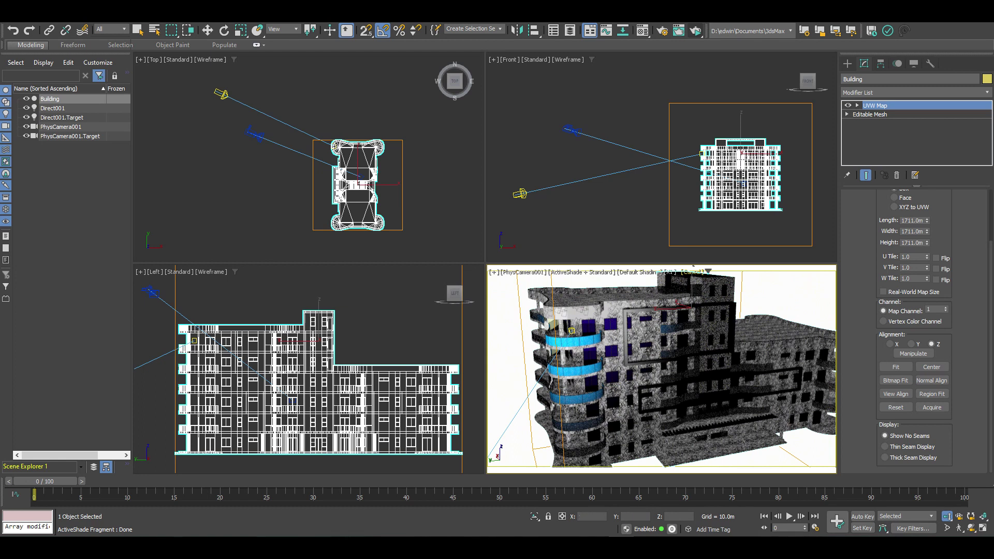
pyautogui.scroll(-3, 664, 371)
pyautogui.moveTo(675, 372)
pyautogui.mouseDown(button='middle')
pyautogui.moveTo(650, 368)
pyautogui.moveTo(663, 368)
pyautogui.mouseUp(button='middle')
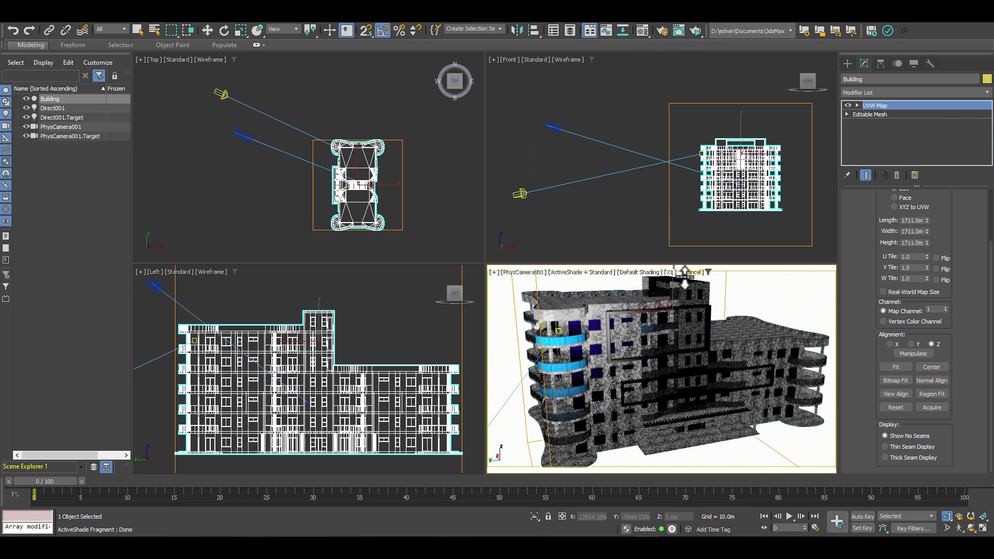
pyautogui.click(646, 26)
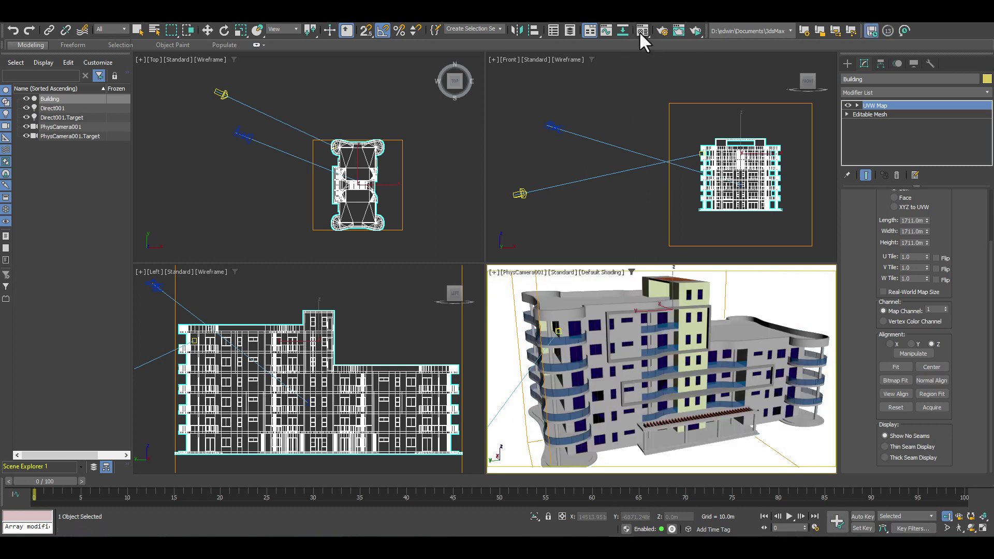
# Open the Floor's Body Color finalToon Hatching map and set its Stroke Style to Stippling.
pyautogui.press('m')
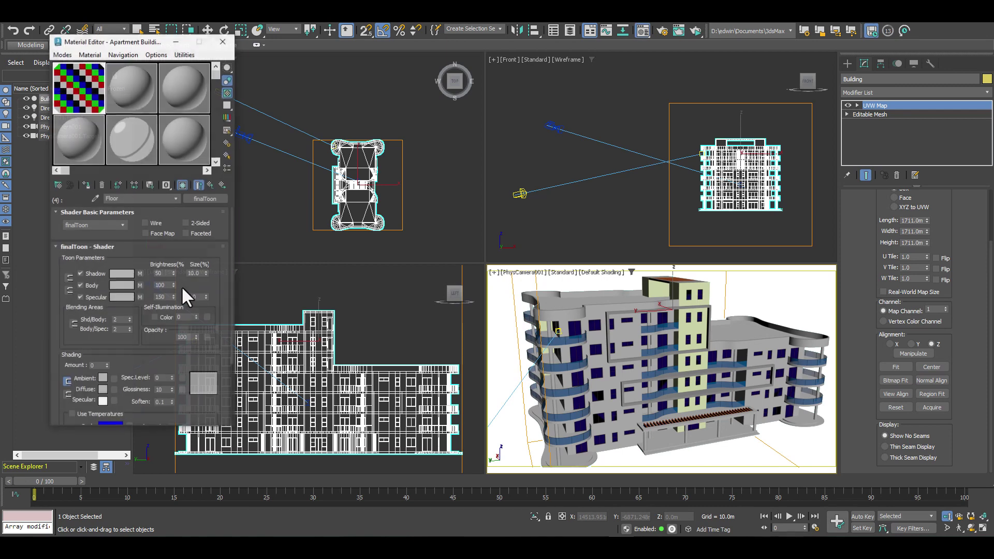
pyautogui.click(140, 286)
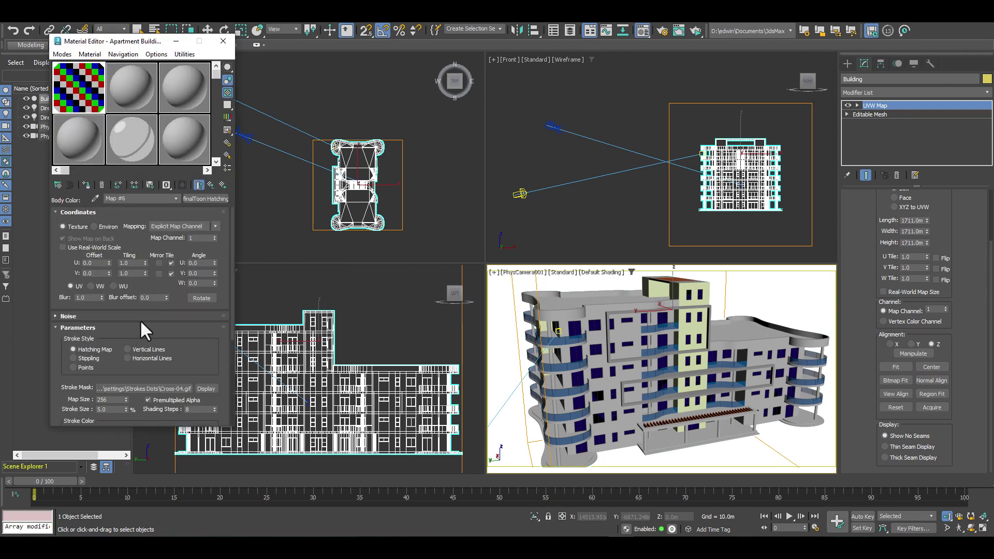
pyautogui.moveTo(141, 303); pyautogui.dragTo(133, 203)
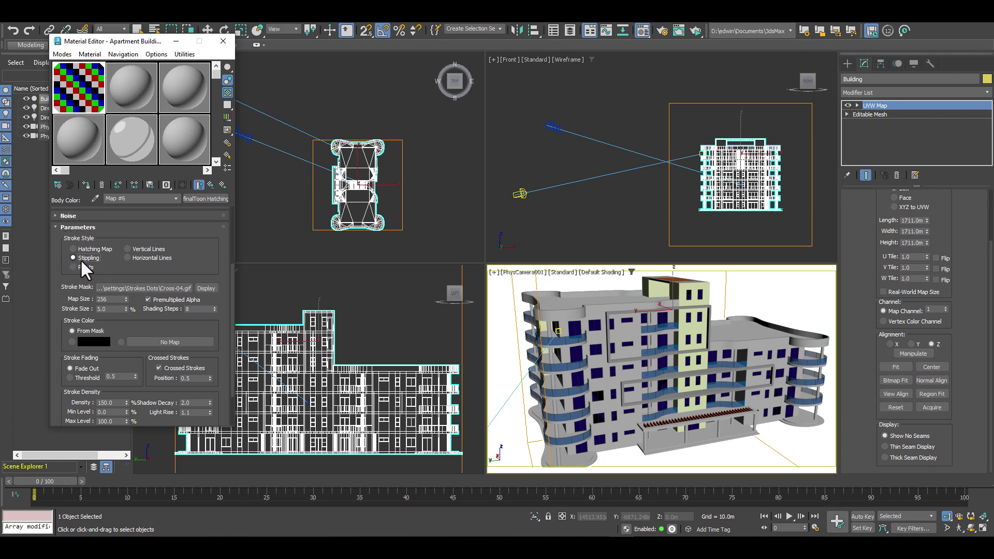
# Set Stroke Size to 100% and Map Size to 1024, and turn off premultiplied alpha for the mask.
pyautogui.doubleClick(110, 309)
pyautogui.write('100')
pyautogui.press('Return')
pyautogui.doubleClick(107, 299)
pyautogui.write('10')
pyautogui.press('Return')
pyautogui.moveTo(111, 321); pyautogui.dragTo(106, 280)
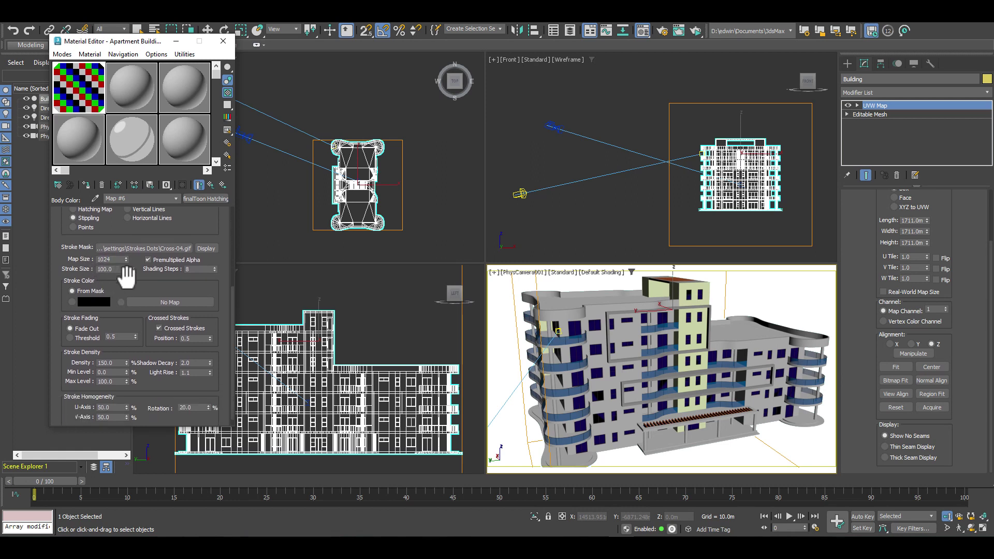
pyautogui.click(149, 259)
pyautogui.moveTo(139, 288); pyautogui.dragTo(140, 238)
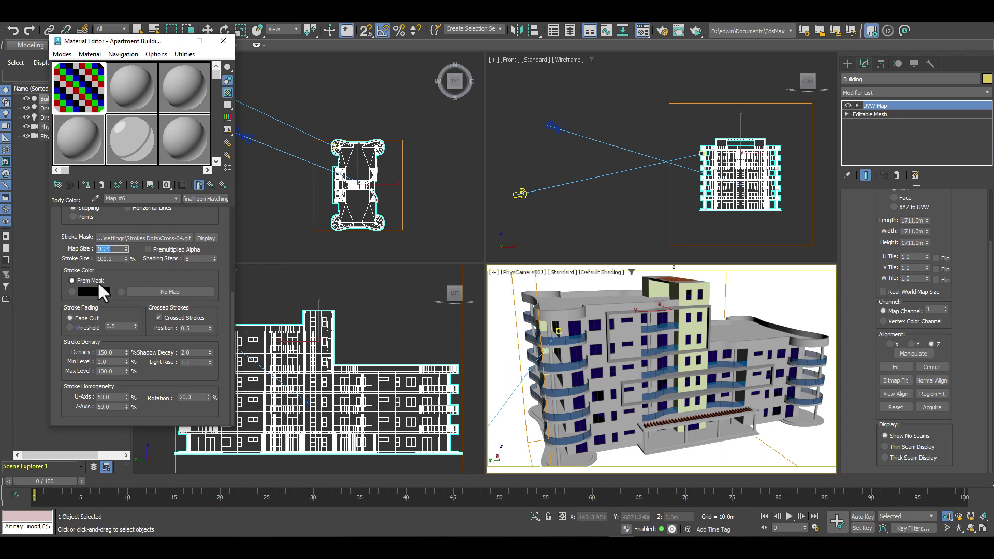
pyautogui.moveTo(95, 252); pyautogui.dragTo(94, 254)
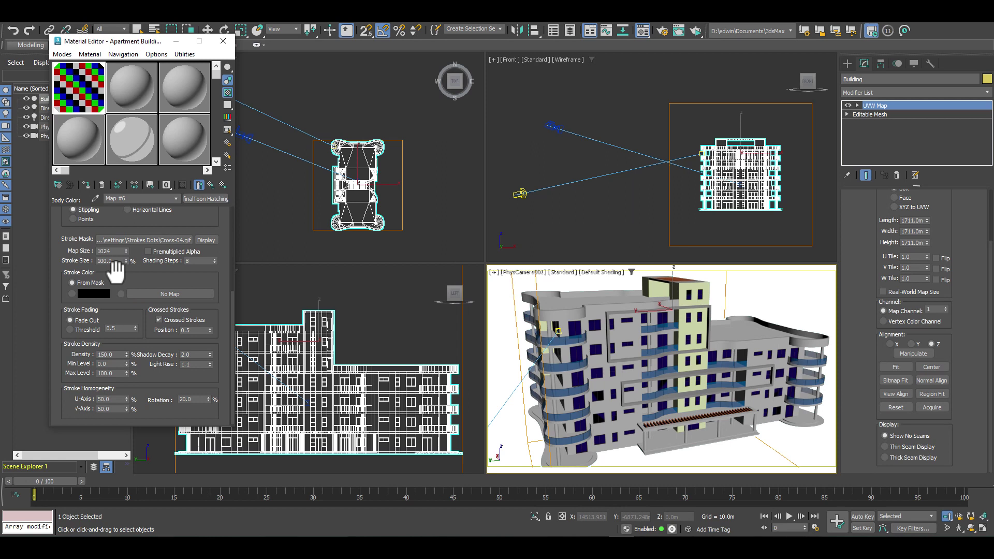
# Set the stippling Density to 100 and Light Rise to 1.0.
pyautogui.doubleClick(111, 354)
pyautogui.write('100')
pyautogui.doubleClick(196, 364)
pyautogui.write('1.0')
pyautogui.press('Return')
# Set U-Axis, V-Axis and Rotation homogeneity all to 100.
pyautogui.doubleClick(120, 399)
pyautogui.write('100')
pyautogui.doubleClick(115, 409)
pyautogui.write('100')
pyautogui.press('Return')
pyautogui.doubleClick(192, 399)
pyautogui.write('100')
pyautogui.press('Return')
pyautogui.moveTo(166, 280)
pyautogui.mouseDown()
pyautogui.moveTo(162, 307)
pyautogui.moveTo(171, 297)
pyautogui.mouseUp()
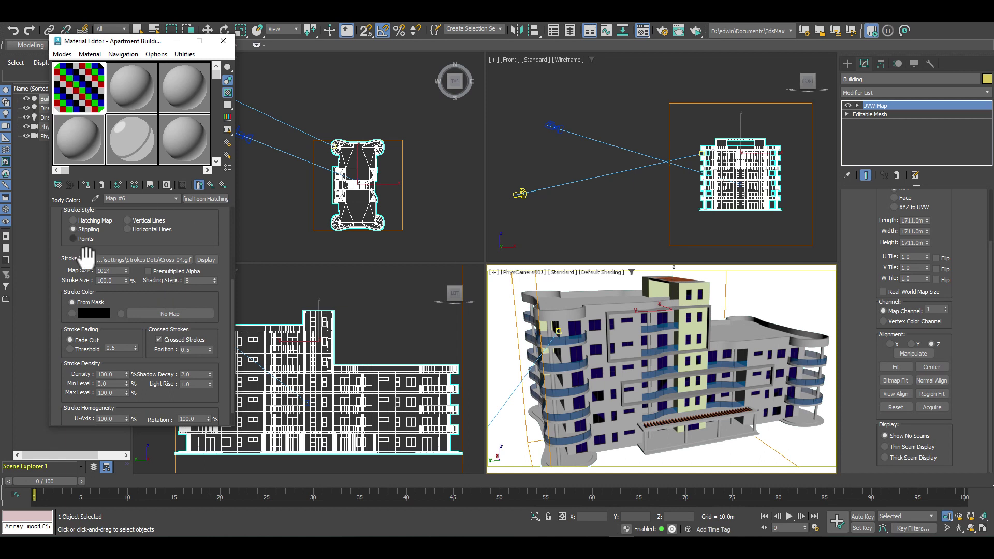
pyautogui.click(563, 272)
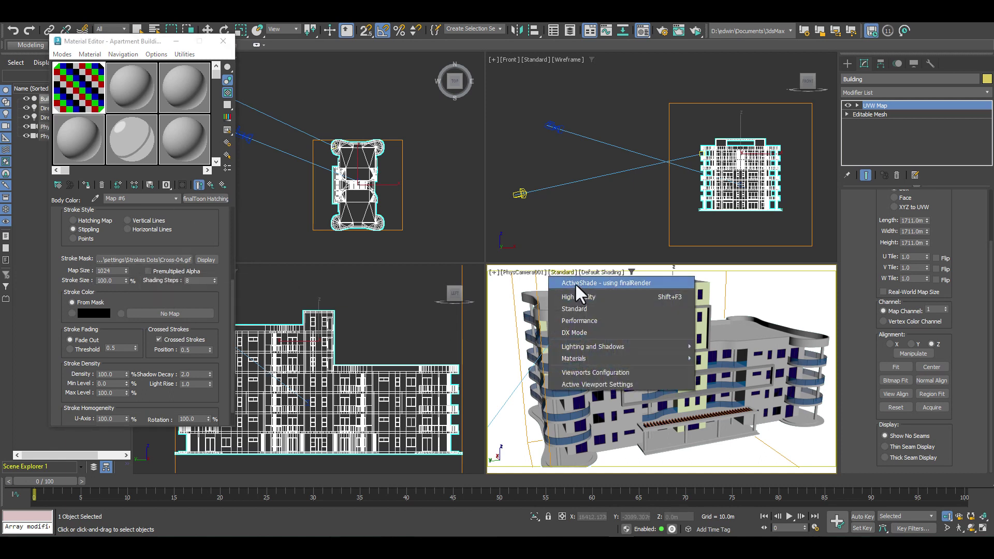
# Start the ActiveShade finalRender preview in the camera view and dolly the camera in and out.
pyautogui.click(574, 283)
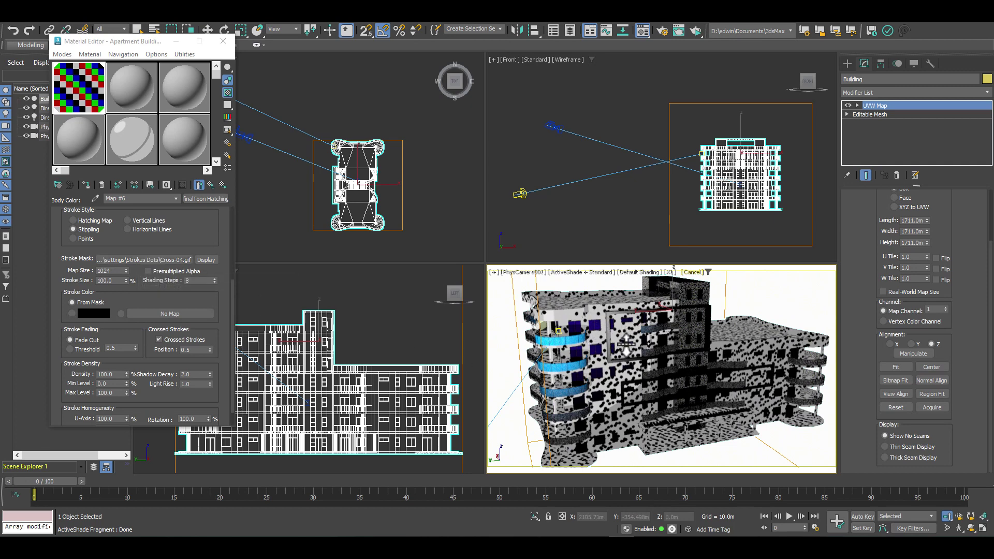
pyautogui.scroll(3, 626, 345)
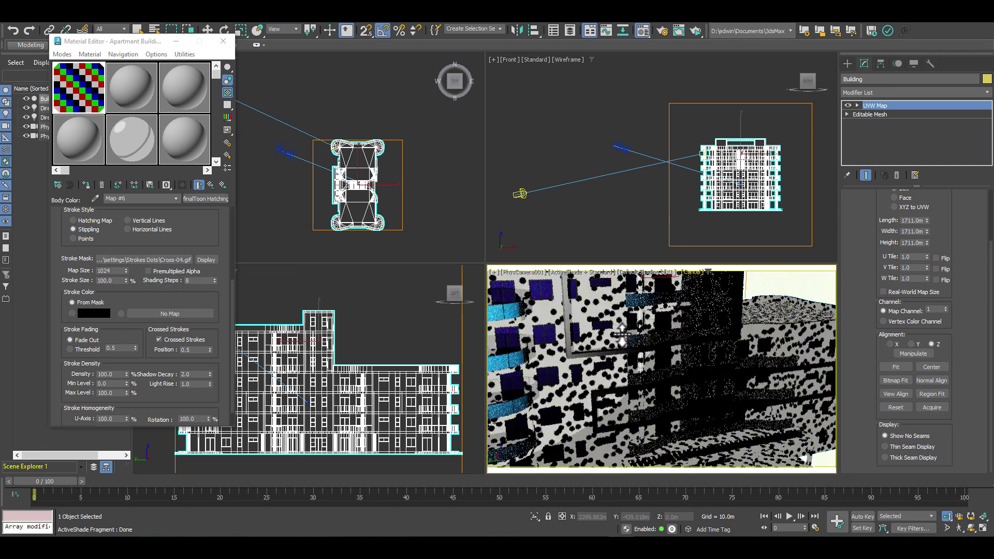
pyautogui.scroll(-3, 570, 332)
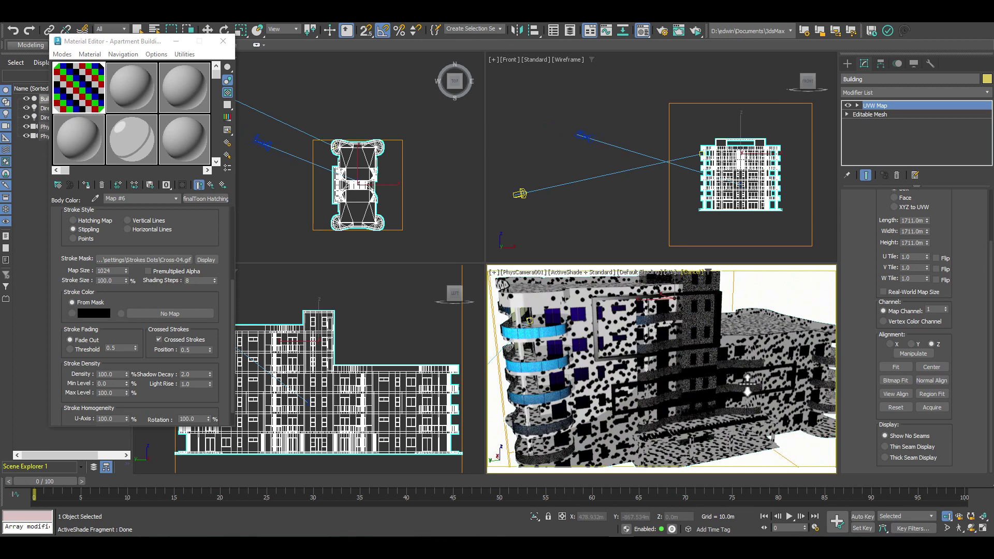
pyautogui.scroll(-2, 614, 324)
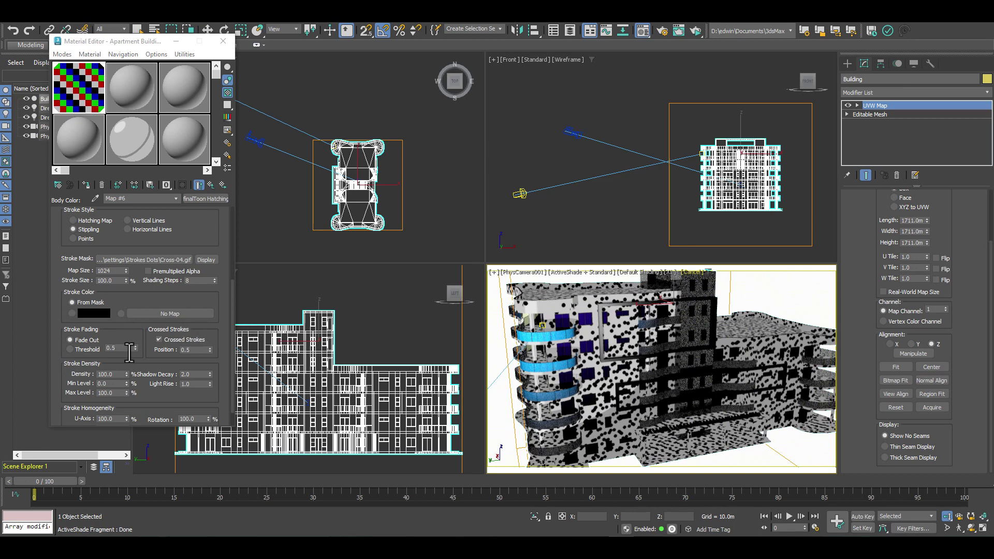
pyautogui.click(117, 281)
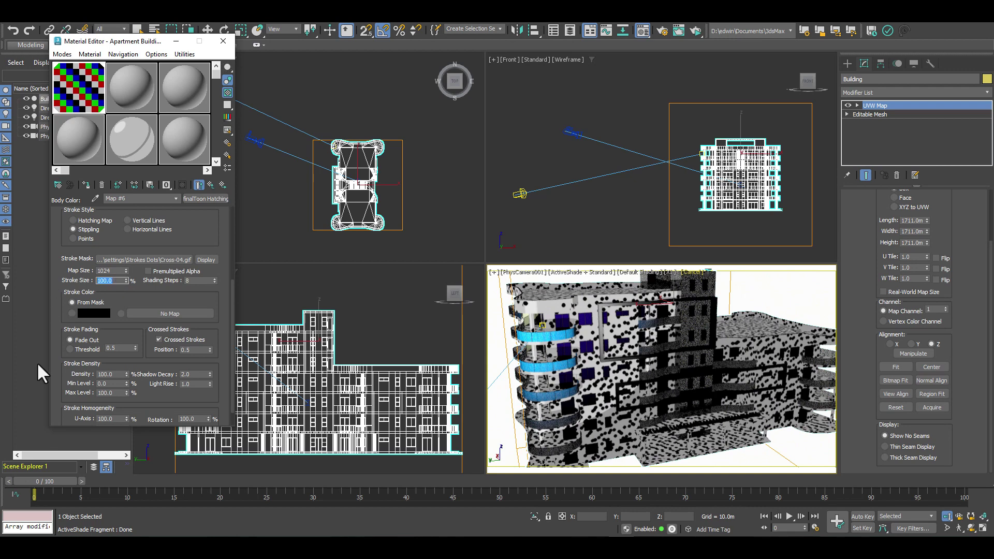
# Set the hatching map's Stroke Size to 50 and Density to 200.
pyautogui.write('50')
pyautogui.press('Return')
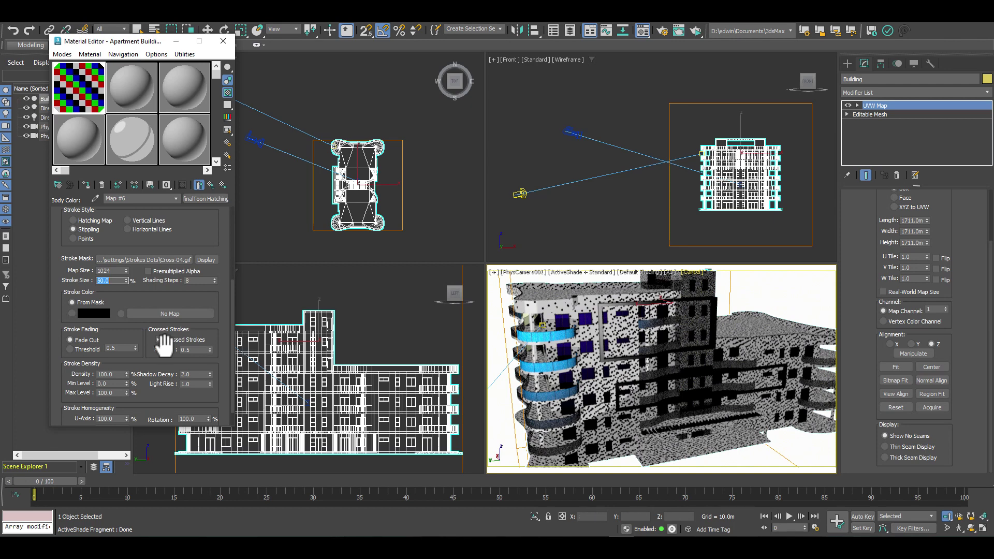
pyautogui.click(107, 373)
pyautogui.write('200')
pyautogui.press('Return')
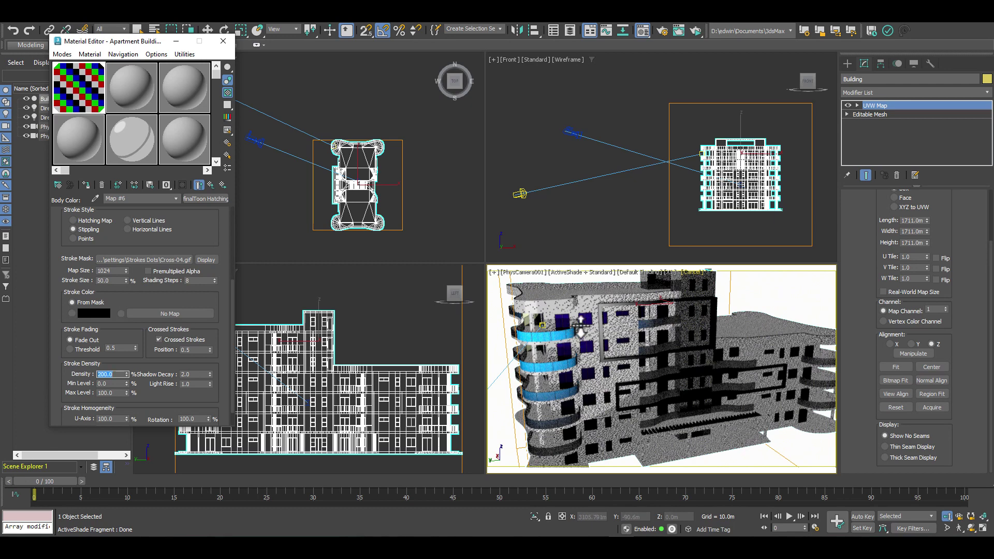
# Zoom the camera in and pan to frame the curved balconies.
pyautogui.scroll(3, 581, 331)
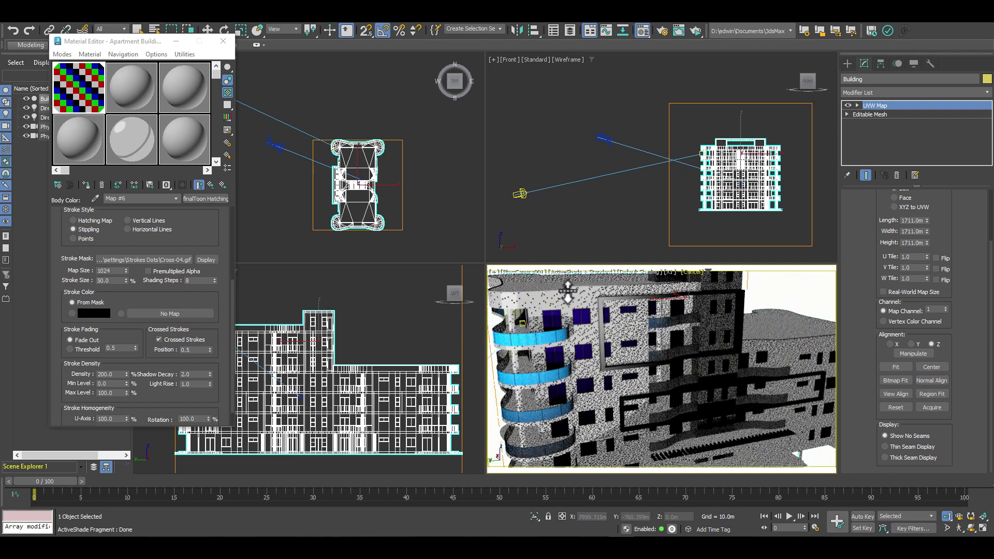
pyautogui.scroll(2, 545, 336)
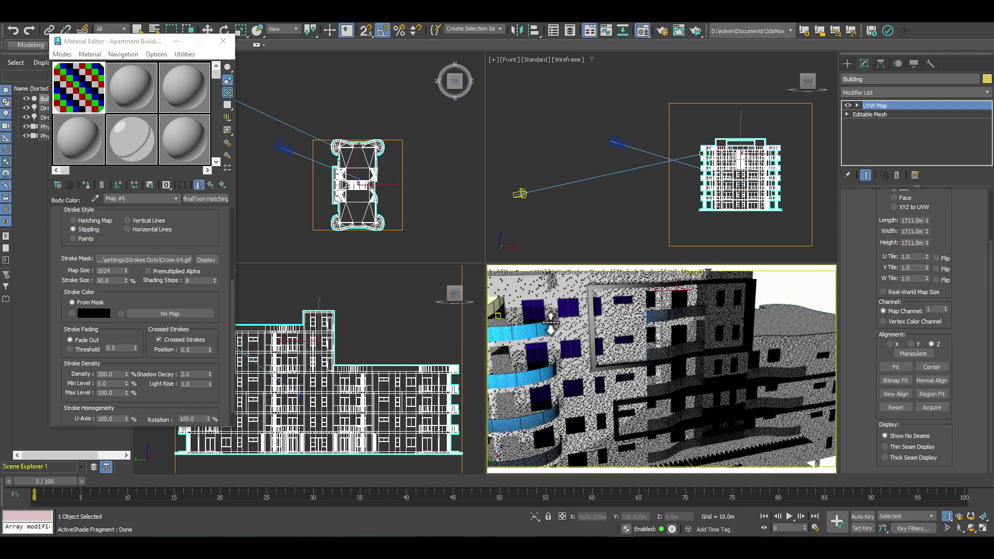
pyautogui.scroll(2, 587, 318)
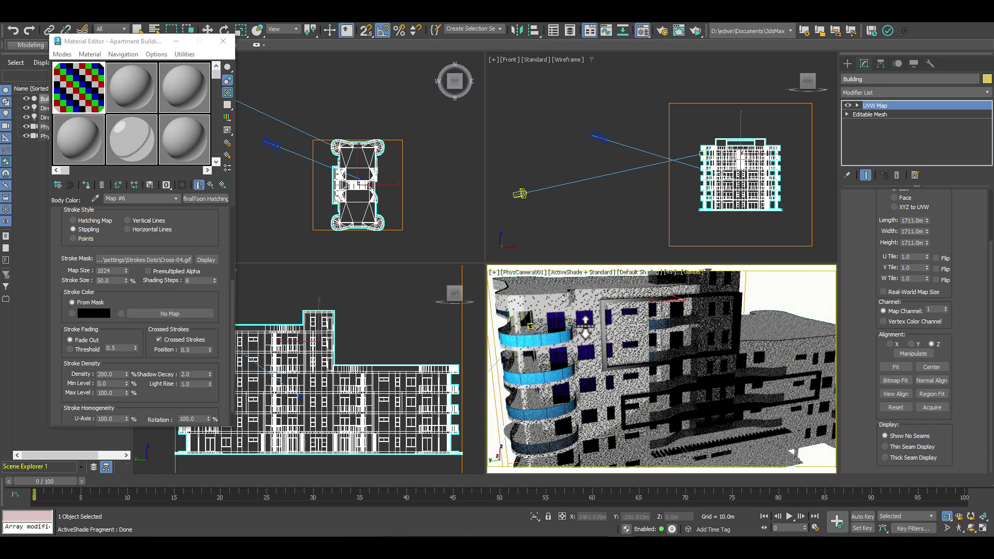
pyautogui.scroll(2, 570, 325)
pyautogui.moveTo(546, 331); pyautogui.dragTo(595, 337, button='middle')
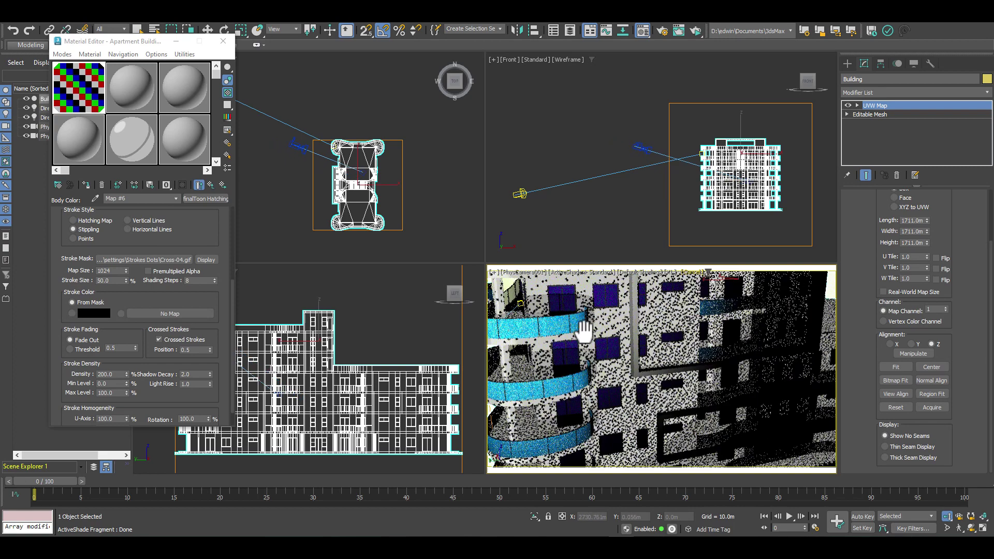
pyautogui.click(210, 185)
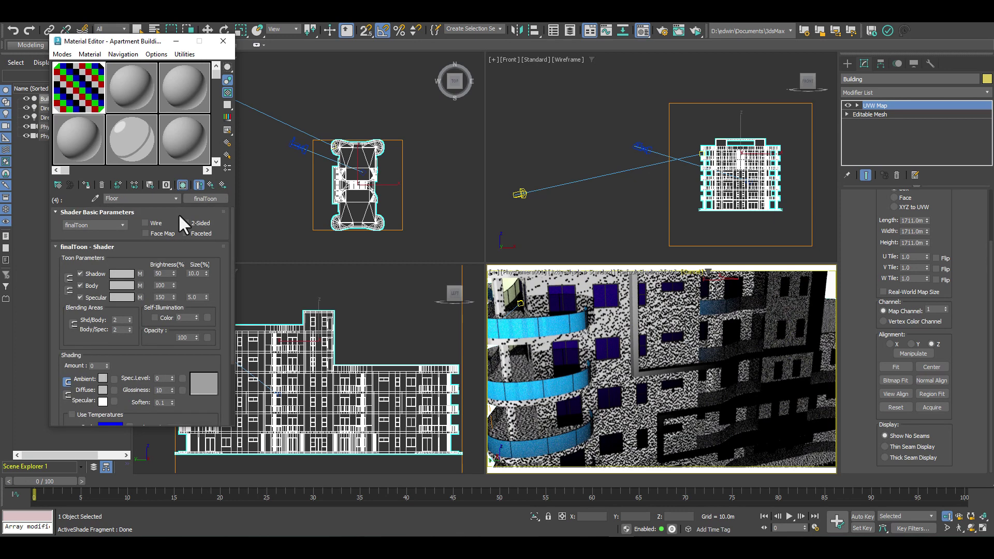
# Turn off the finalToon Shadow option and reposition the light in the viewport.
pyautogui.click(80, 273)
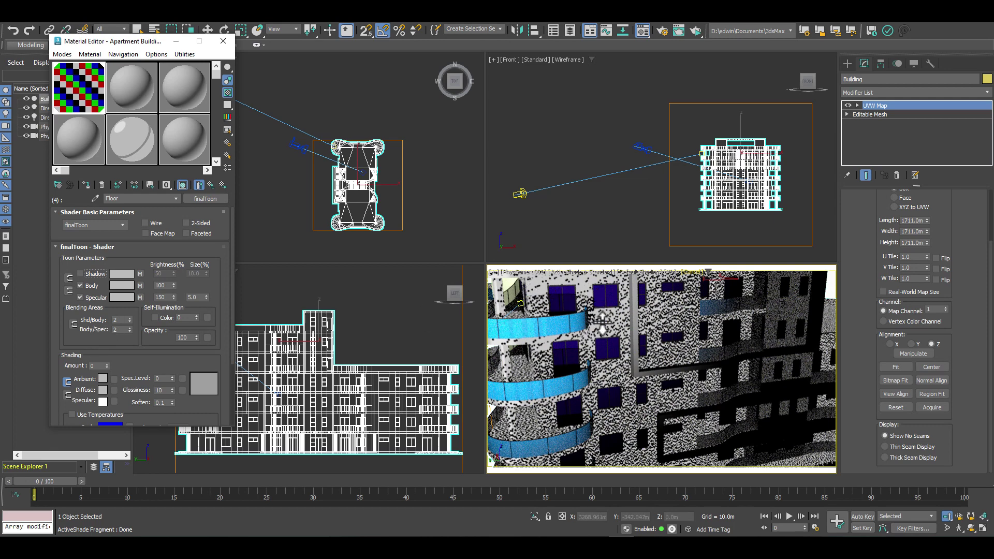
pyautogui.moveTo(588, 331); pyautogui.dragTo(611, 336)
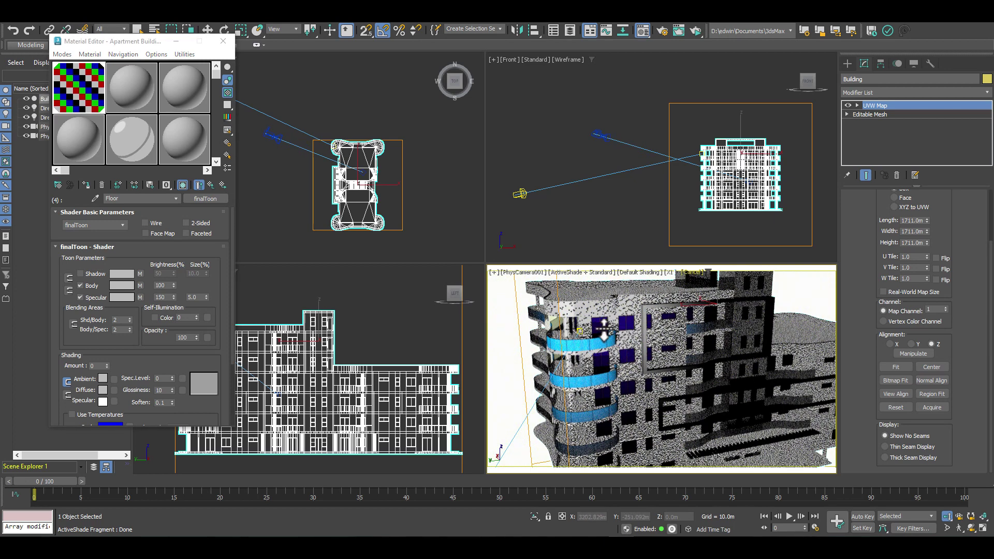
pyautogui.moveTo(576, 357); pyautogui.dragTo(617, 361)
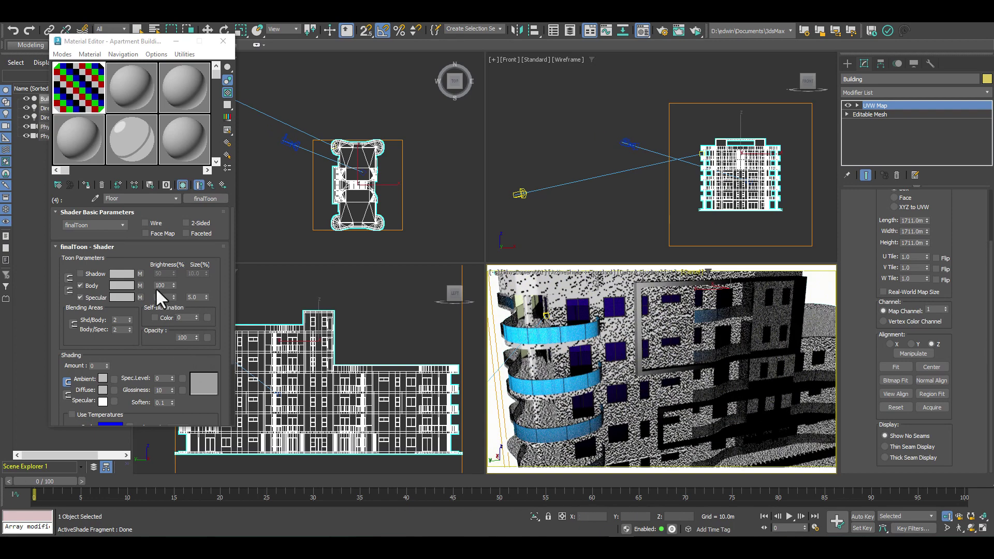
# Return to the Body Color hatching map and use a solid colour for the strokes.
pyautogui.click(140, 285)
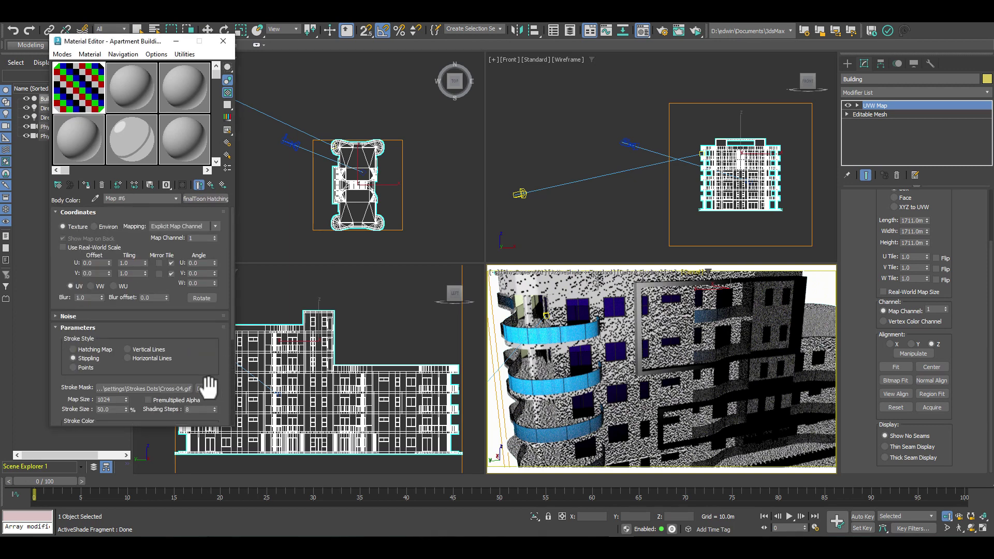
pyautogui.moveTo(170, 341); pyautogui.dragTo(165, 197)
pyautogui.click(72, 292)
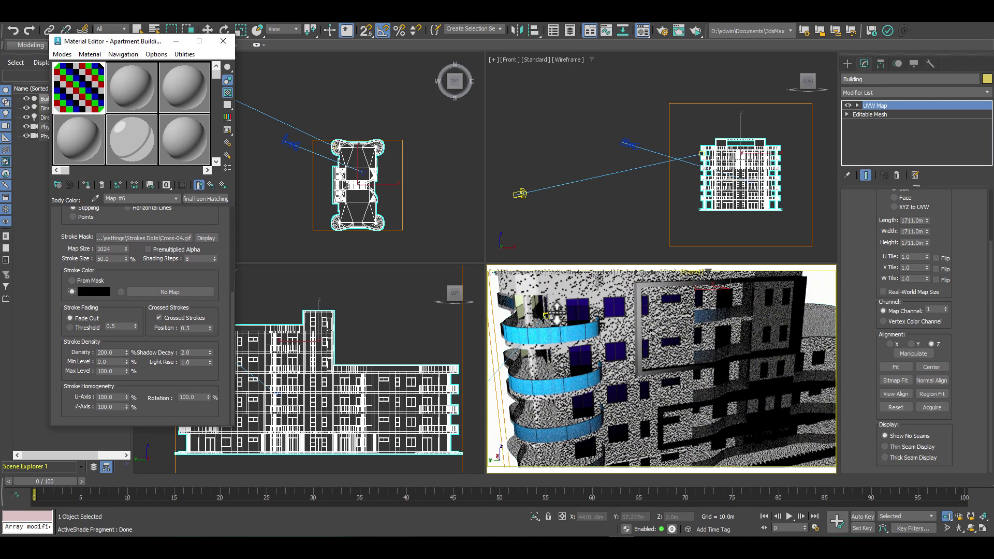
# Give the hatching strokes a dark purple colour.
pyautogui.scroll(-2, 595, 336)
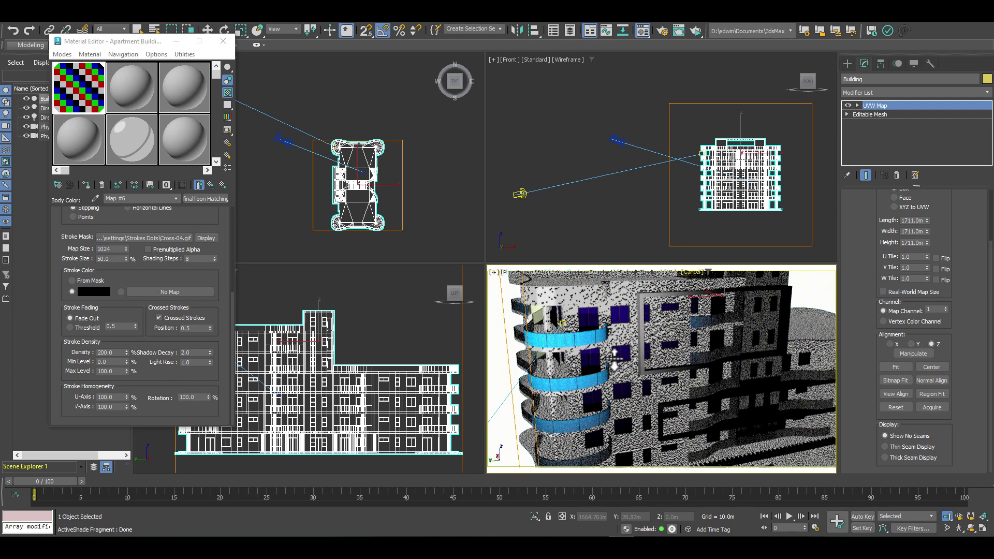
pyautogui.scroll(-2, 639, 333)
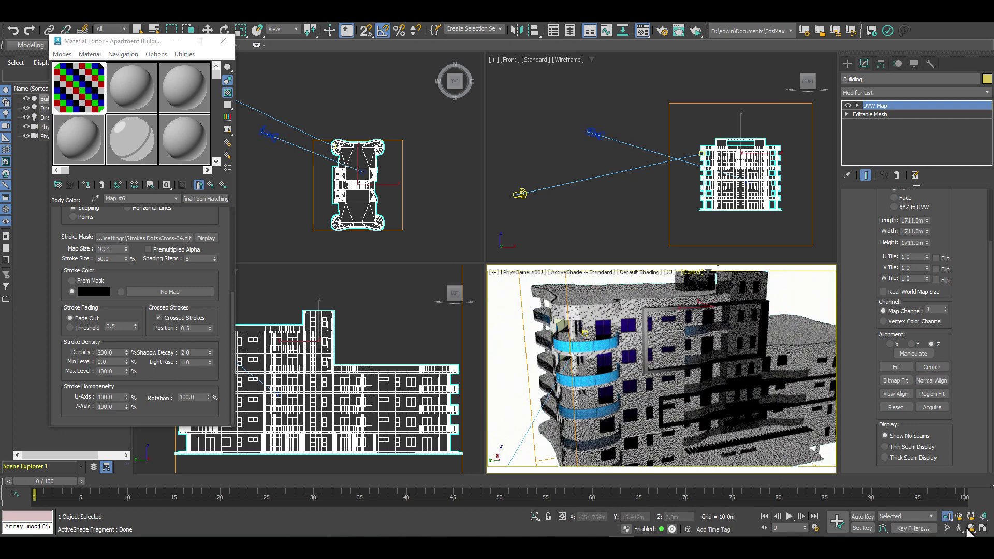
pyautogui.click(91, 290)
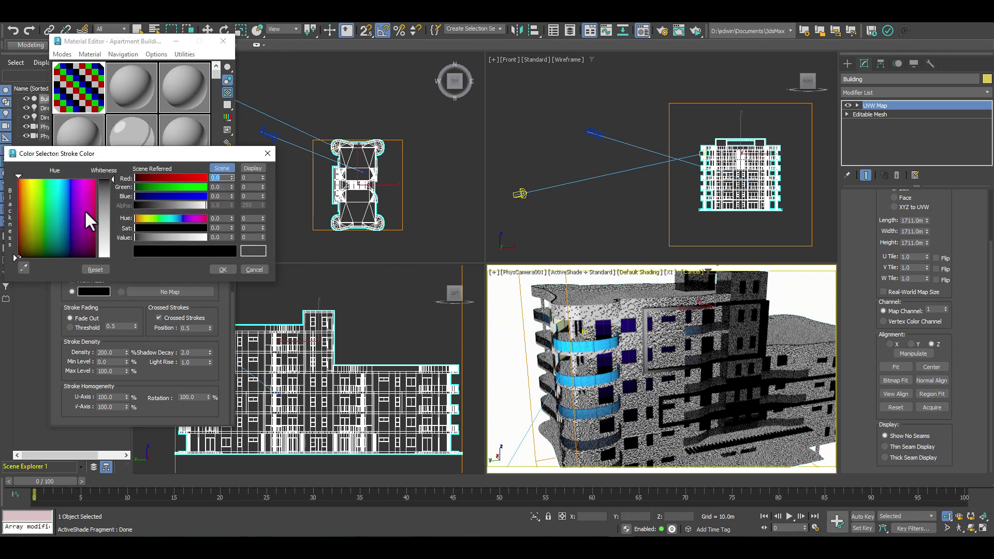
pyautogui.click(72, 189)
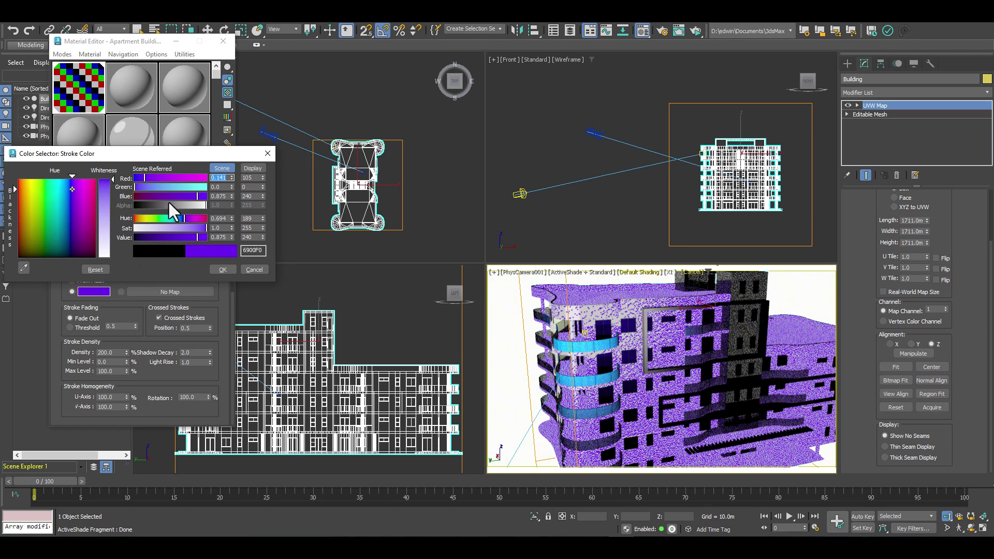
pyautogui.moveTo(185, 238); pyautogui.dragTo(138, 237)
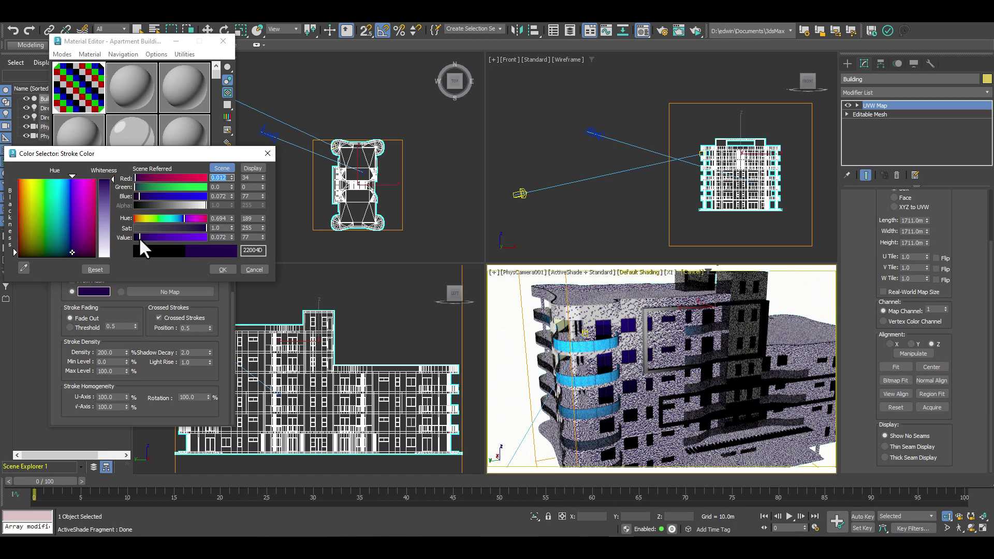
pyautogui.click(223, 270)
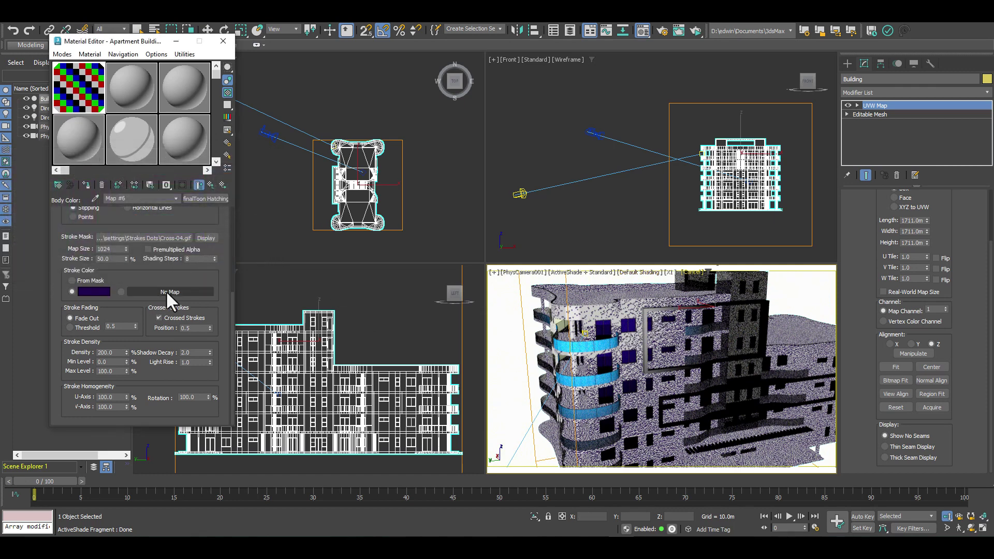
# Change the stroke colour to pure black and dolly the camera back to show more building.
pyautogui.scroll(5, 636, 346)
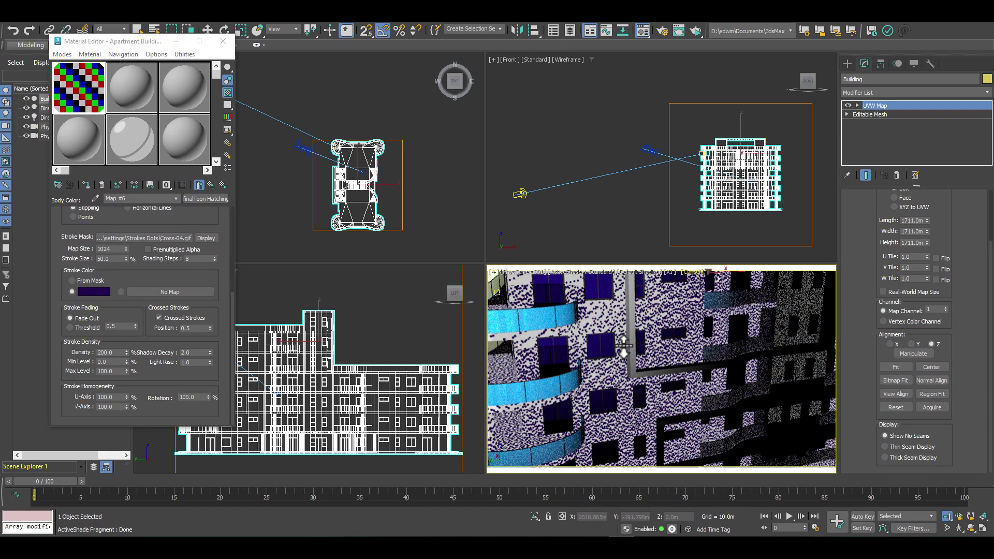
pyautogui.click(97, 290)
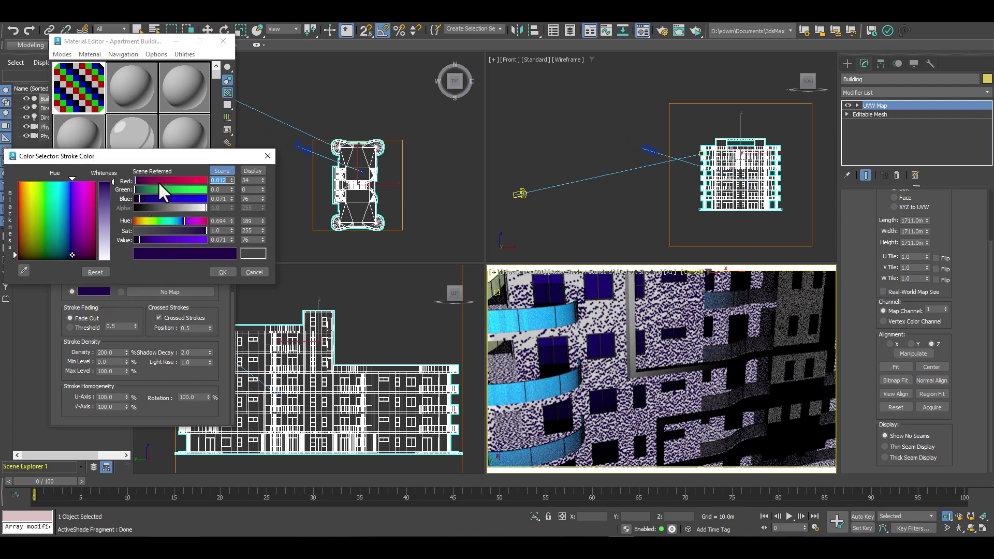
pyautogui.click(35, 228)
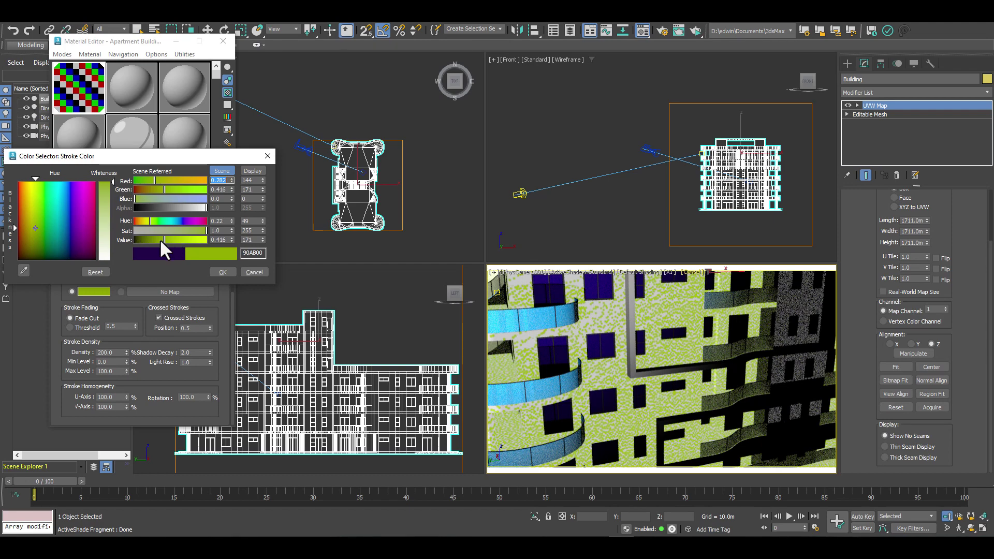
pyautogui.moveTo(159, 240); pyautogui.dragTo(141, 240)
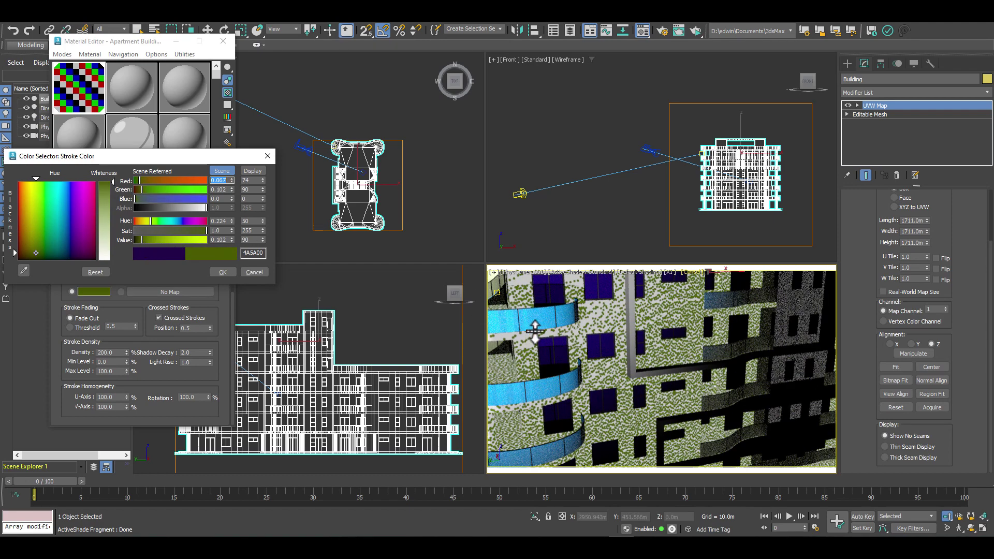
pyautogui.moveTo(140, 239); pyautogui.dragTo(141, 240)
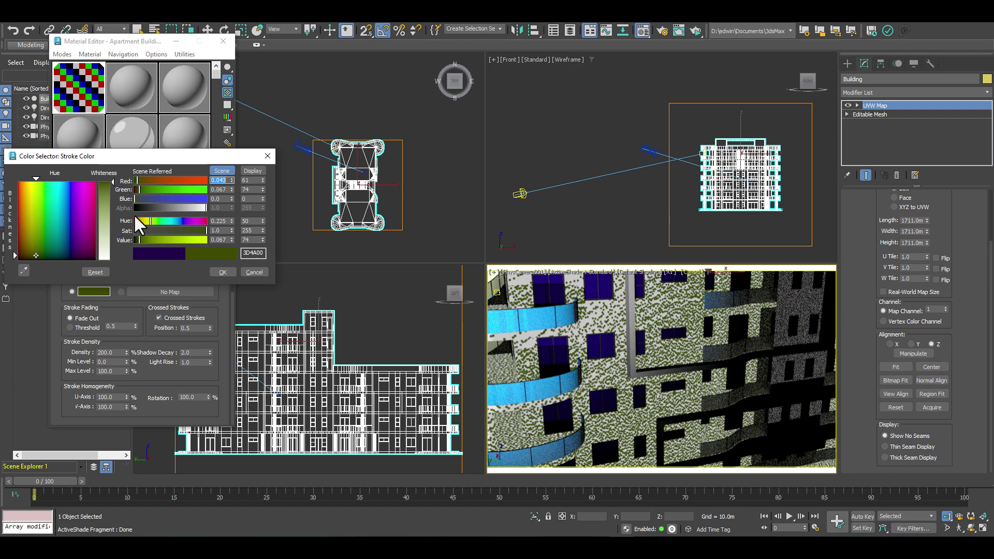
pyautogui.moveTo(142, 242); pyautogui.dragTo(137, 241)
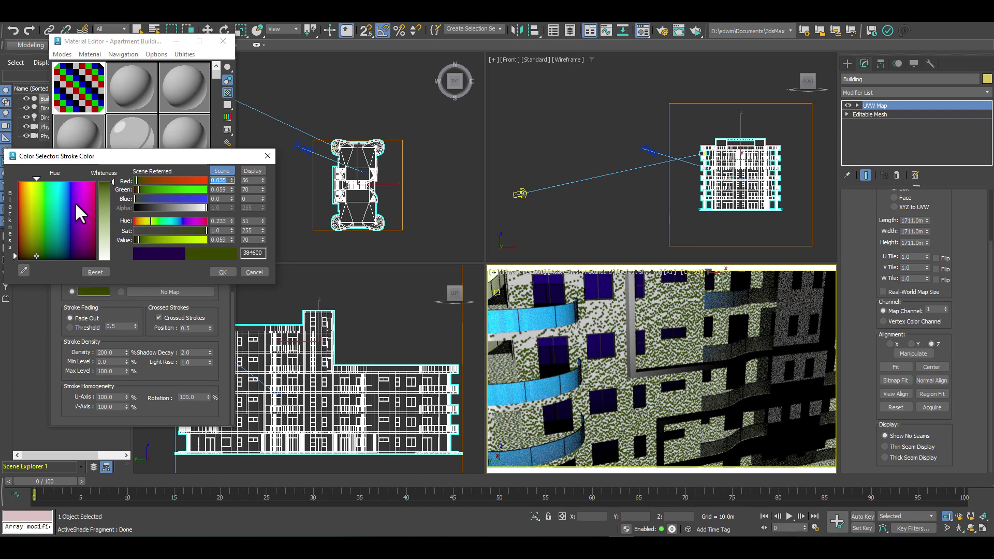
pyautogui.moveTo(139, 189)
pyautogui.mouseDown()
pyautogui.moveTo(134, 197)
pyautogui.moveTo(123, 184)
pyautogui.mouseUp()
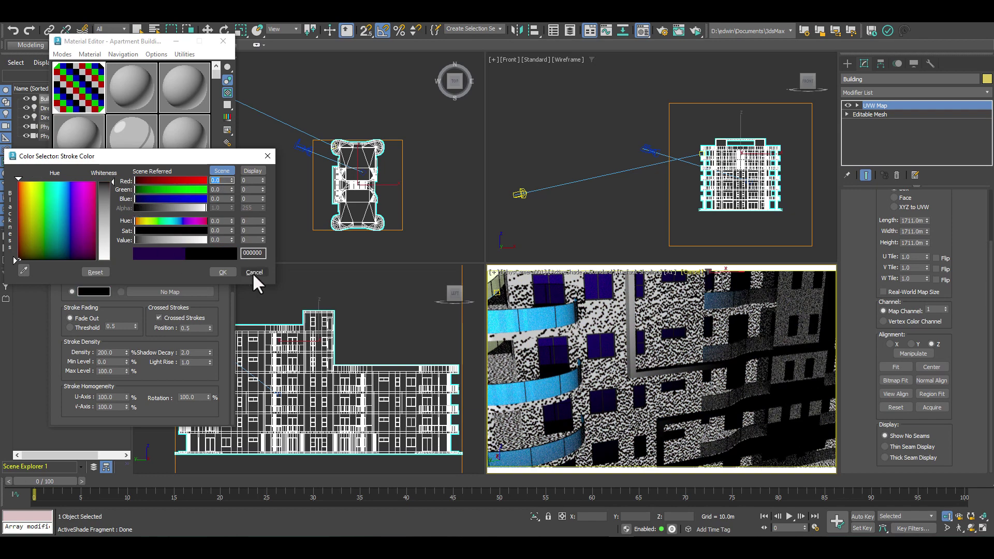
pyautogui.click(223, 271)
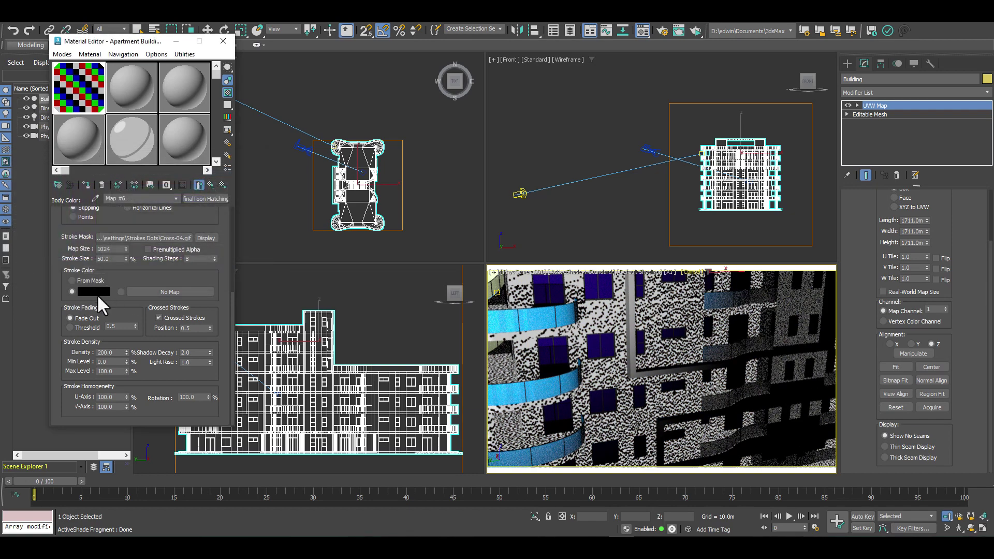
pyautogui.click(636, 338)
pyautogui.moveTo(635, 337); pyautogui.dragTo(565, 437)
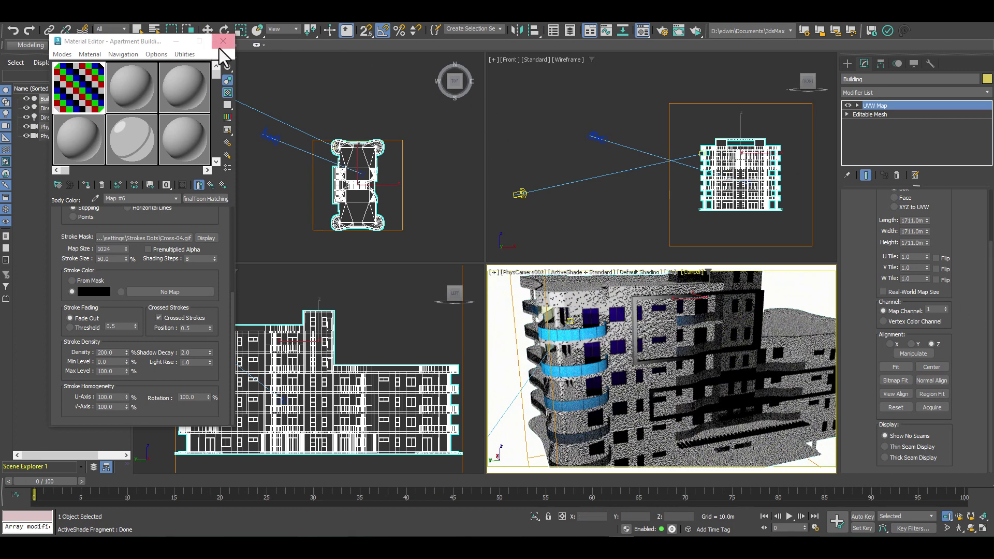
pyautogui.click(206, 28)
pyautogui.click(521, 195)
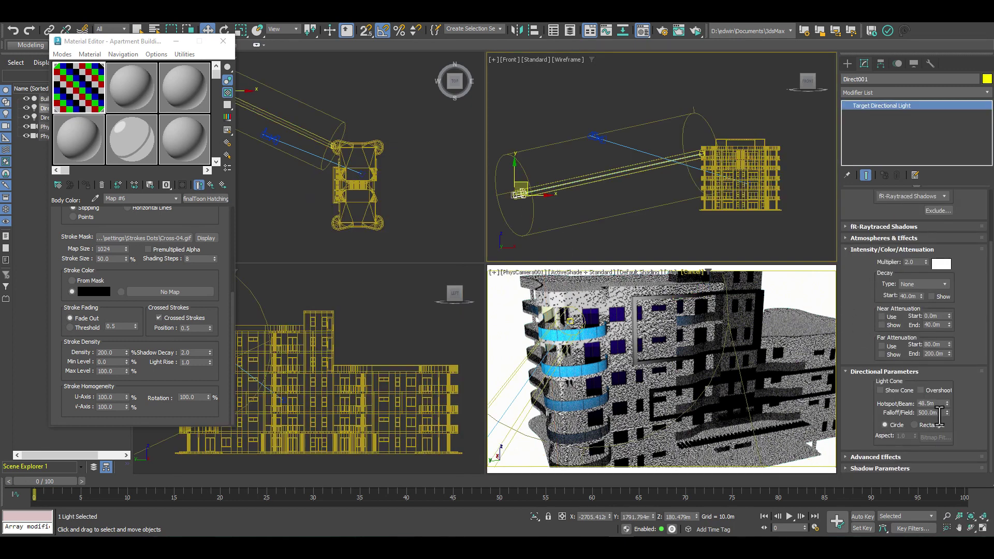
pyautogui.doubleClick(938, 413)
pyautogui.write('800')
pyautogui.press('Return')
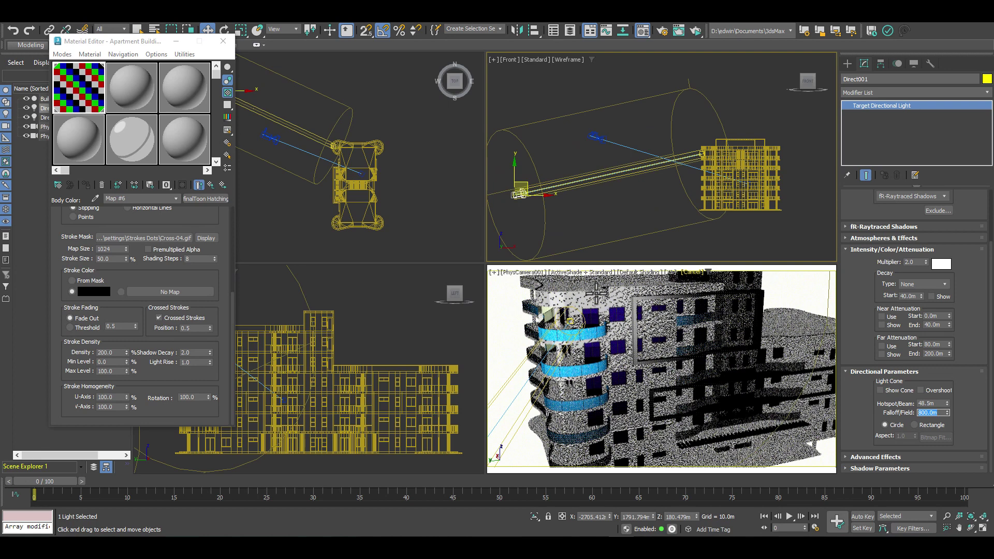
pyautogui.rightClick(553, 279)
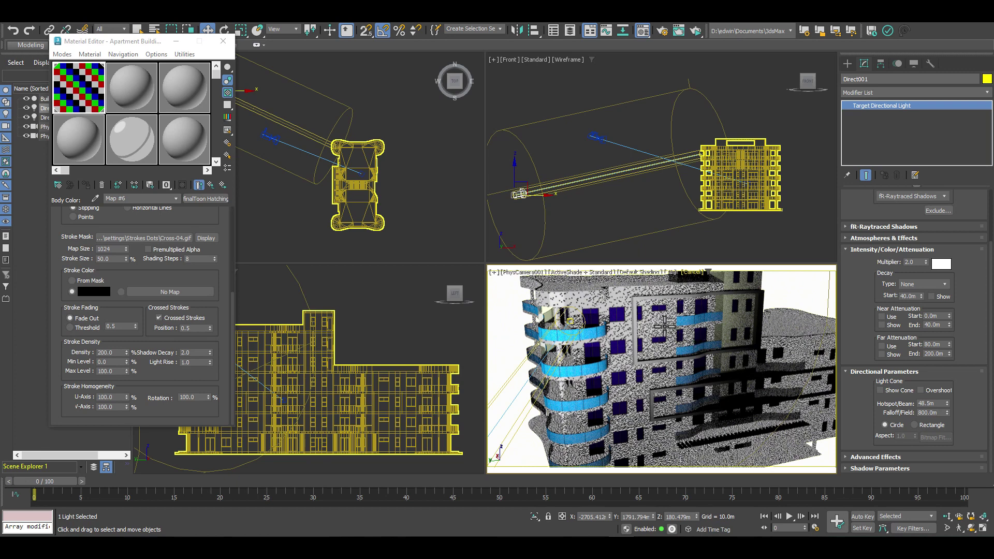
pyautogui.doubleClick(927, 412)
pyautogui.write('500')
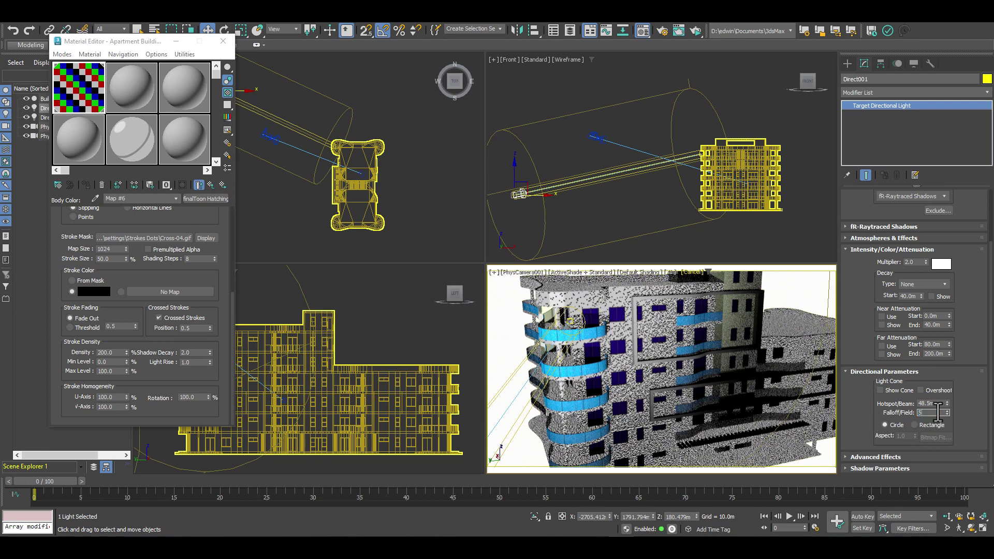
pyautogui.press('Return')
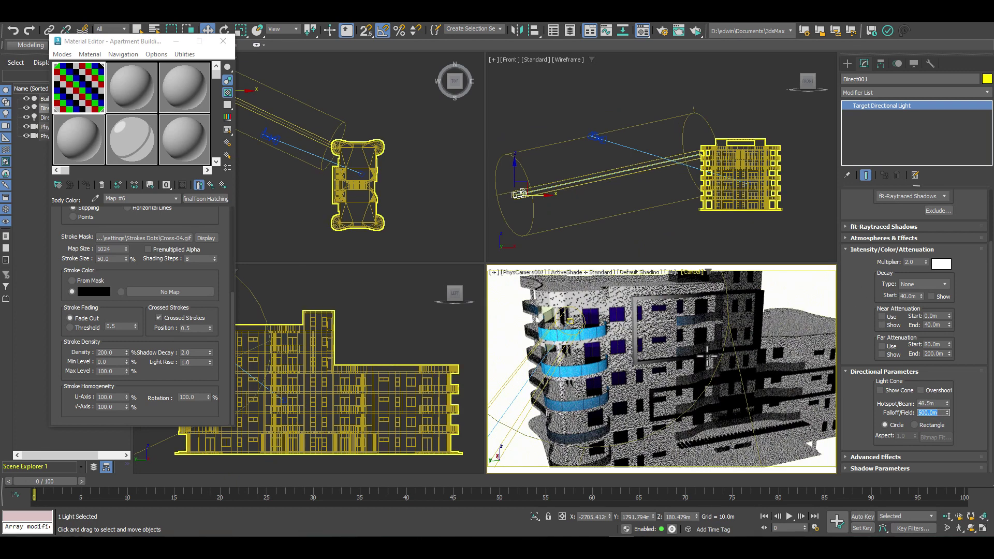
pyautogui.moveTo(148, 262); pyautogui.dragTo(150, 313)
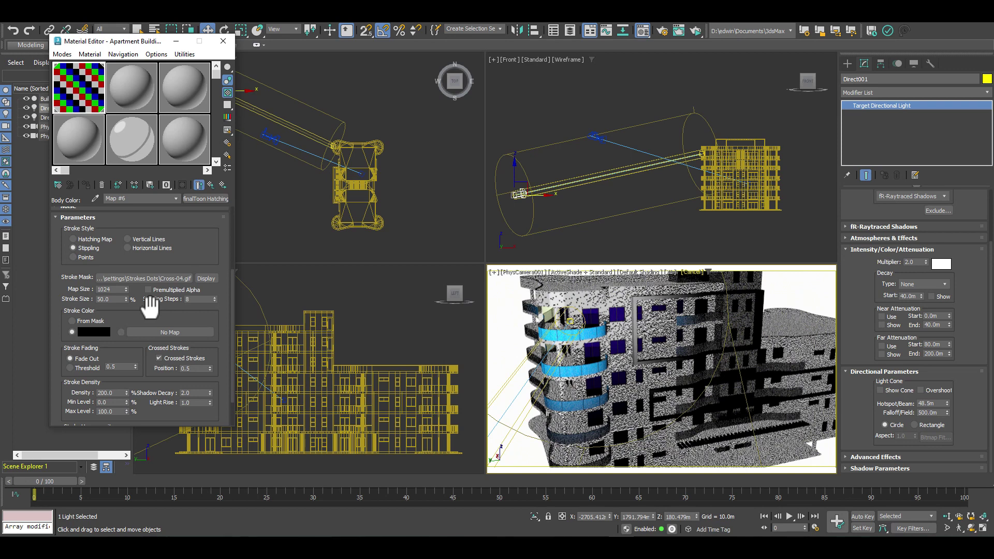
pyautogui.scroll(-2, 148, 298)
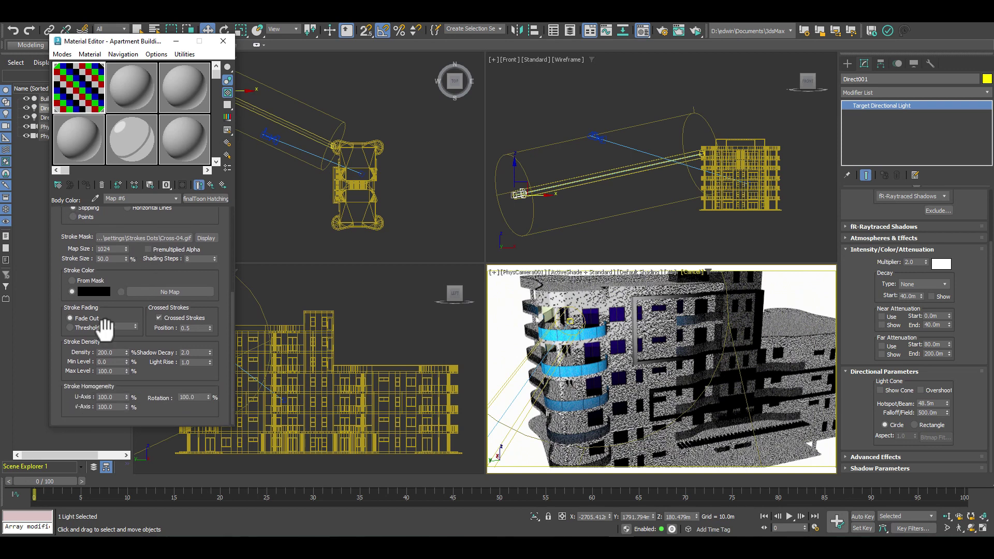
# Set the hatching Stroke Density to 100 and raise Light Rise to 1.1.
pyautogui.doubleClick(106, 353)
pyautogui.write('100')
pyautogui.press('Return')
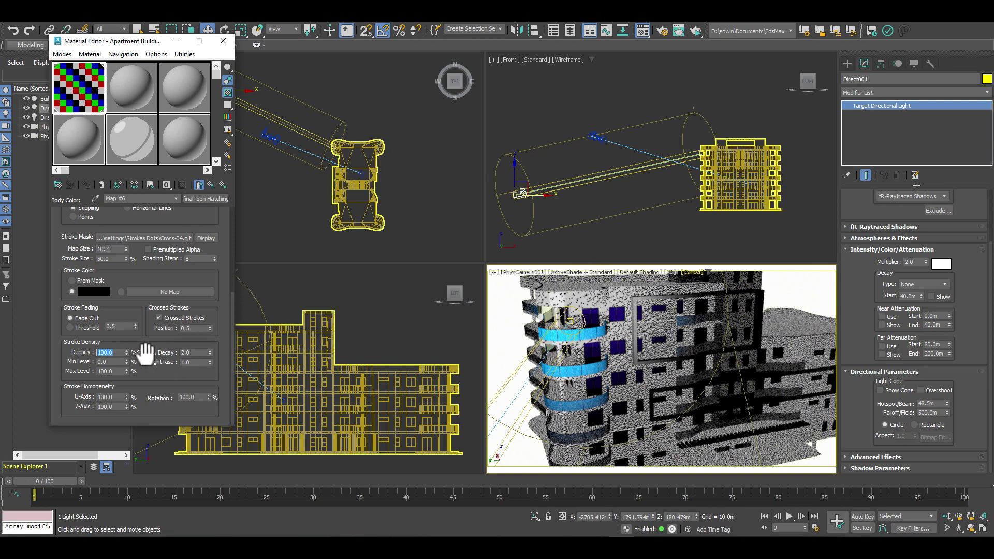
pyautogui.click(209, 359)
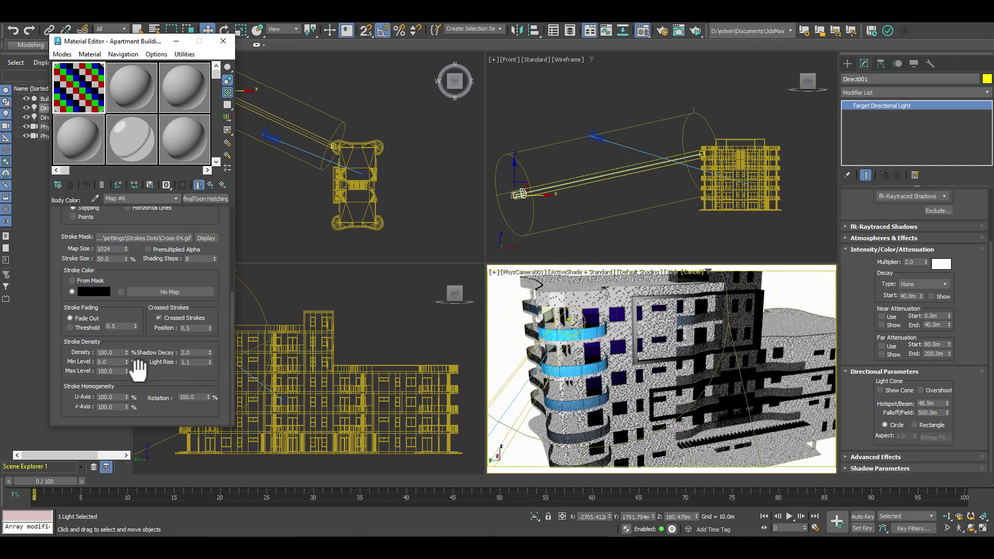
pyautogui.moveTo(119, 306); pyautogui.dragTo(117, 351)
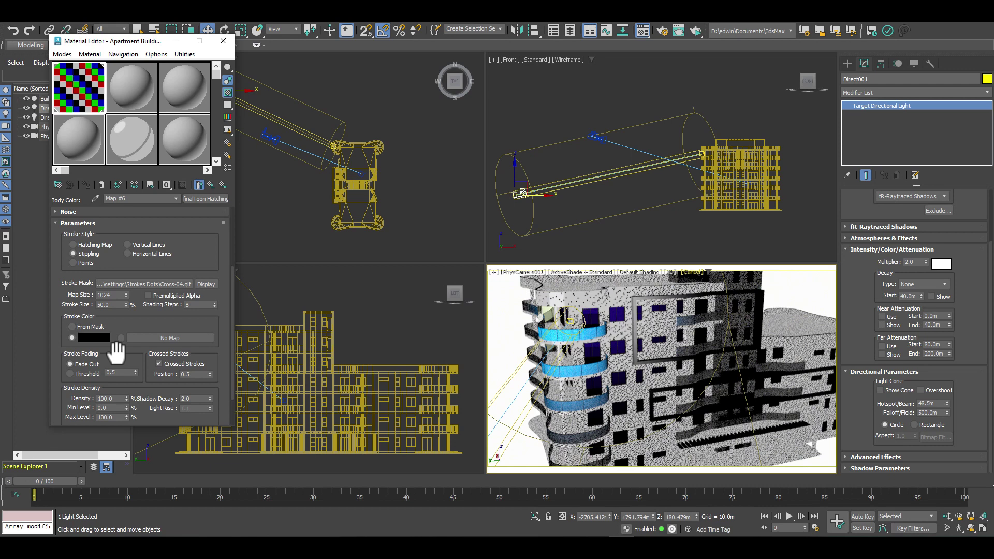
# Switch the stroke style to Points and set Stroke Size to 10.
pyautogui.click(79, 262)
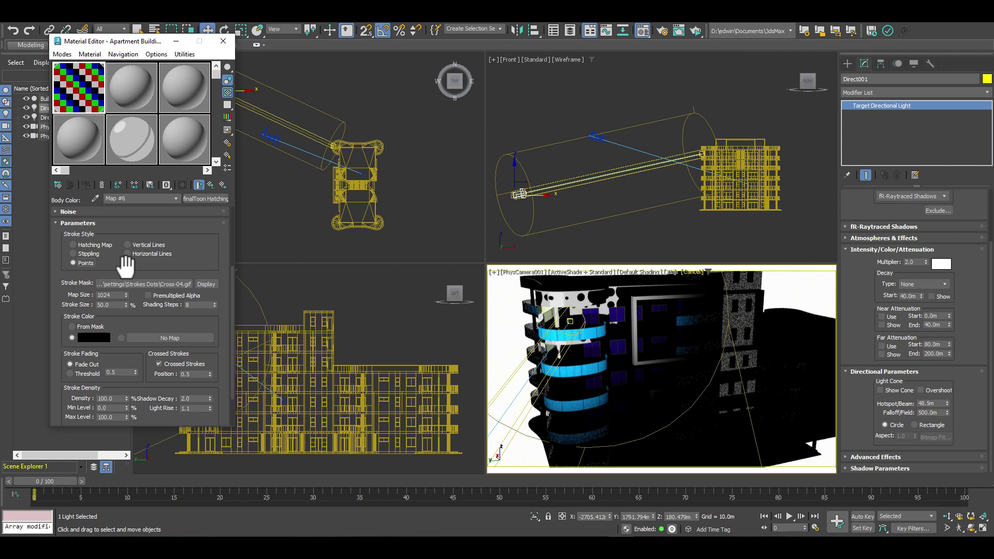
pyautogui.scroll(-3, 158, 287)
pyautogui.scroll(-1, 158, 288)
pyautogui.doubleClick(107, 259)
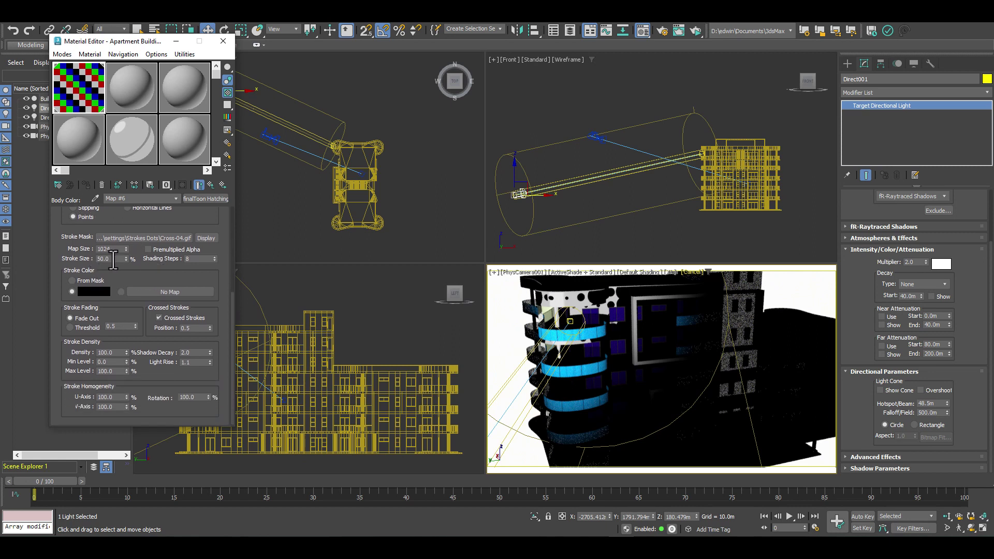
pyautogui.write('10')
pyautogui.press('Return')
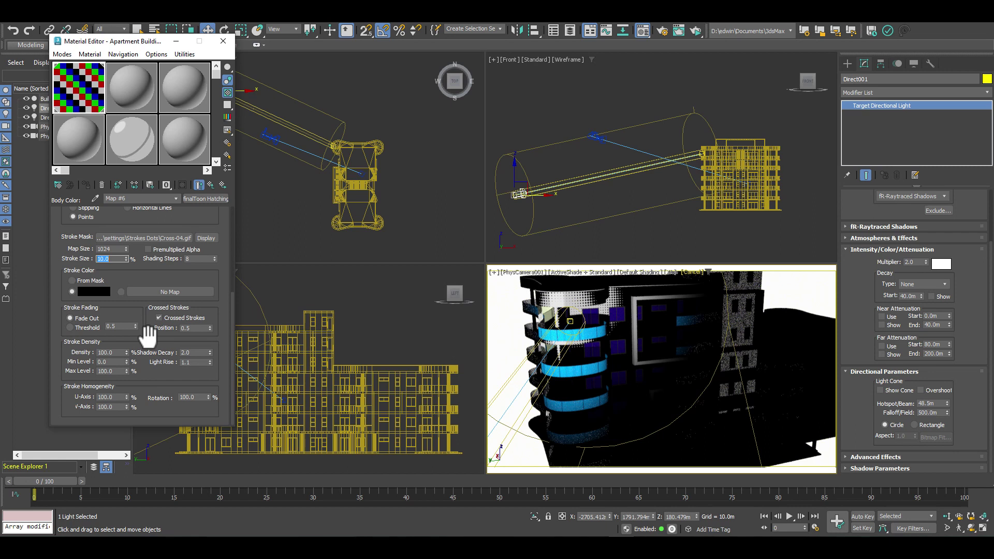
pyautogui.click(133, 336)
# Set Max Level to 80 and Light Rise to 2.0.
pyautogui.click(115, 371)
pyautogui.write('80')
pyautogui.press('Return')
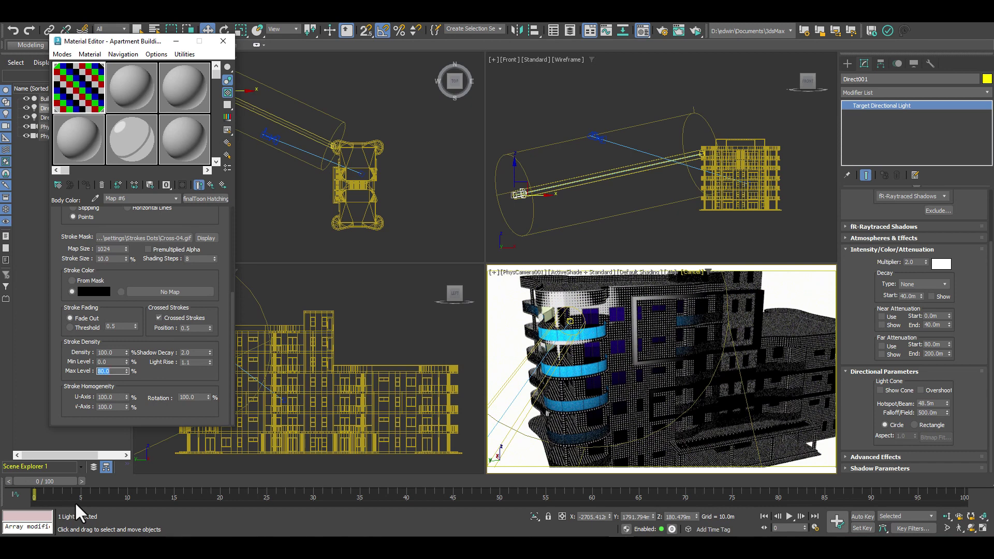
pyautogui.click(194, 362)
pyautogui.doubleClick(194, 362)
pyautogui.write('5')
pyautogui.press('Return')
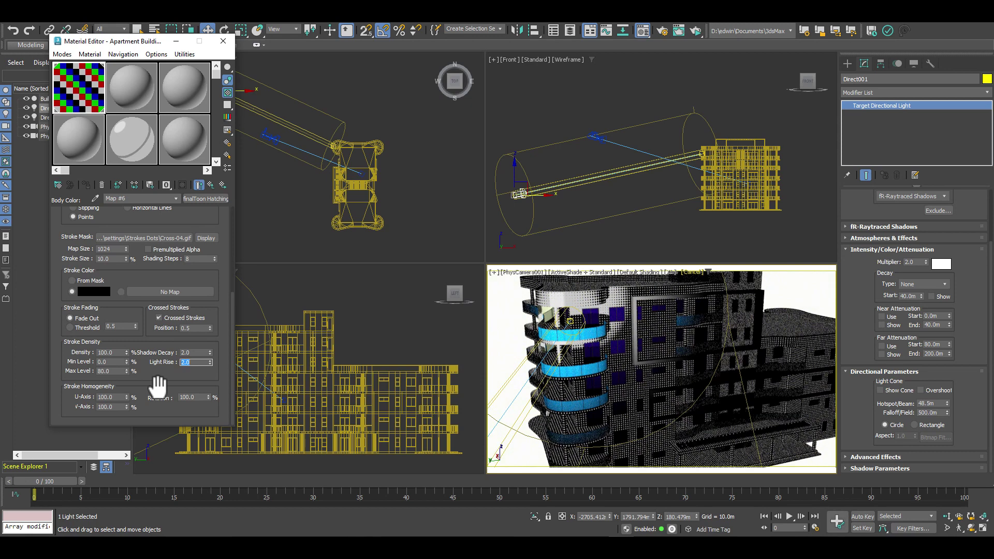
pyautogui.click(518, 198)
# Set the light's falloff to 1500 m and dolly the camera closer to frame the curved balconies.
pyautogui.moveTo(944, 413); pyautogui.dragTo(892, 420)
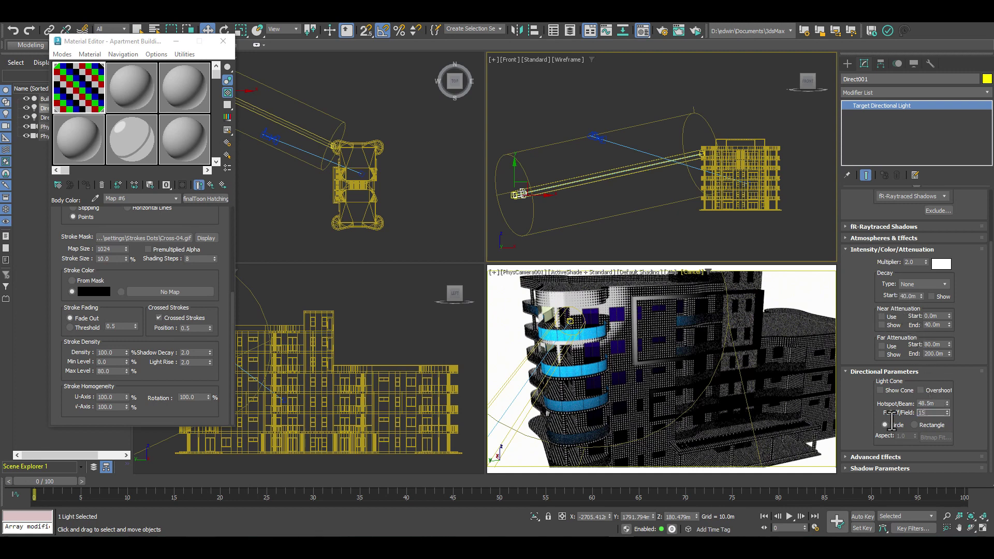
pyautogui.press('Return')
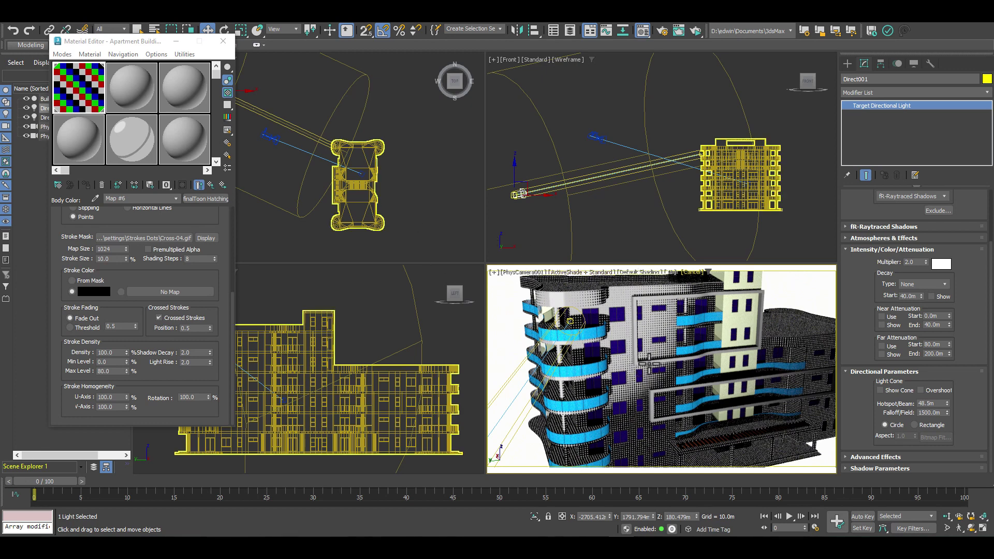
pyautogui.click(946, 516)
pyautogui.moveTo(645, 357); pyautogui.dragTo(643, 345)
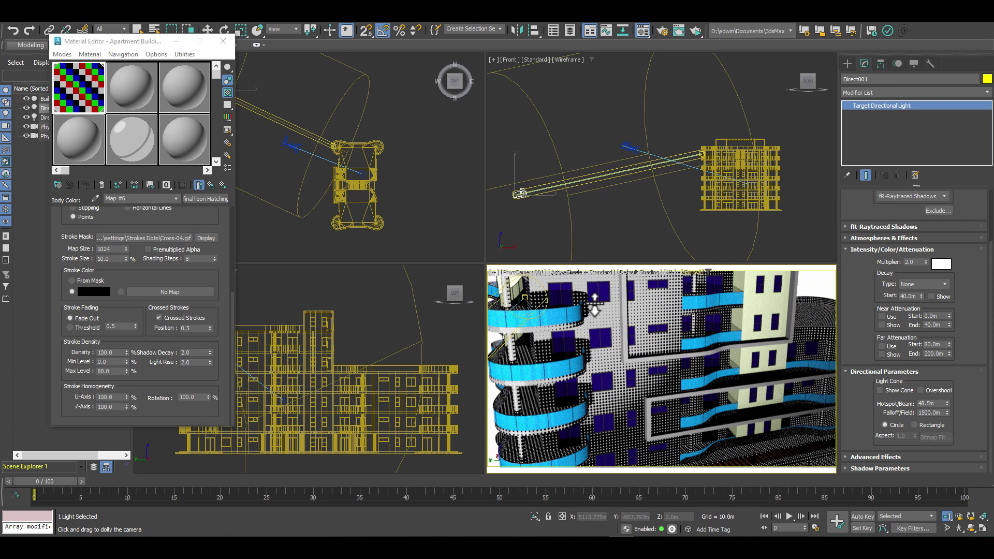
pyautogui.moveTo(616, 348); pyautogui.dragTo(568, 330)
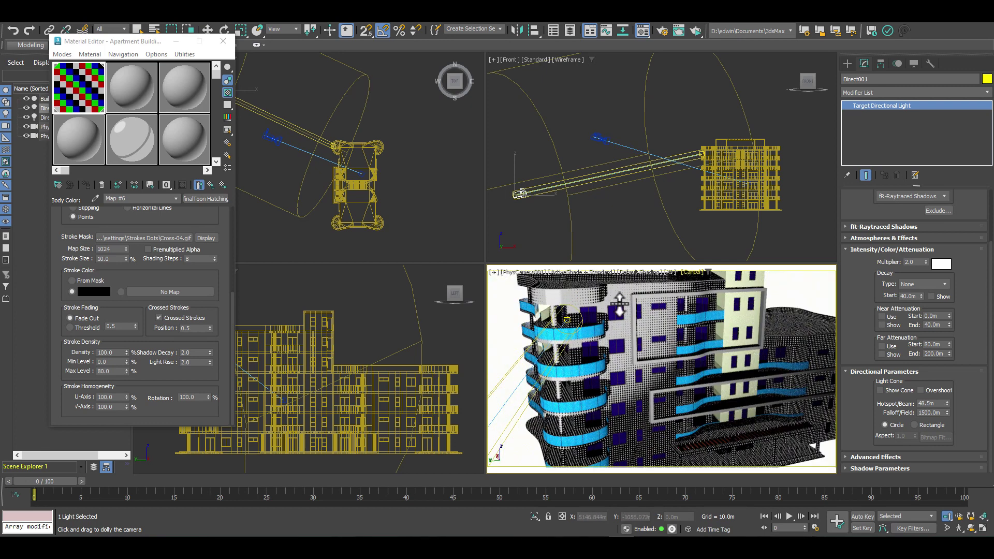
pyautogui.moveTo(608, 283); pyautogui.dragTo(628, 317)
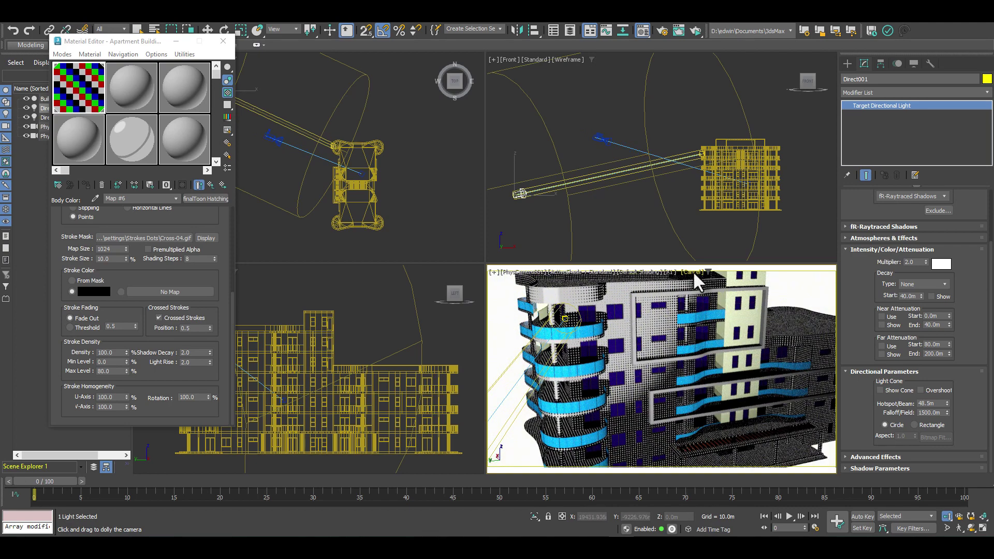
pyautogui.doubleClick(189, 397)
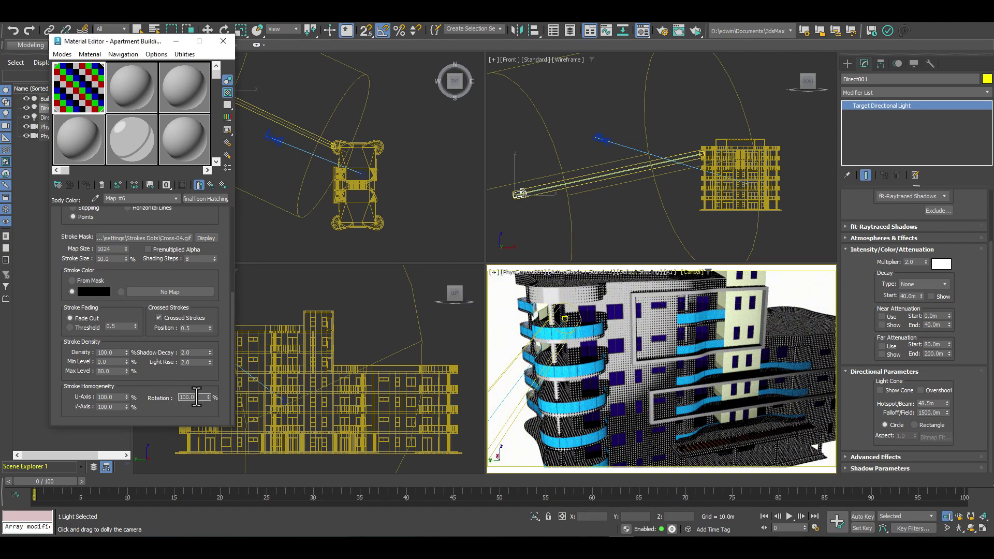
# Set U-Axis and V-Axis stroke homogeneity to 50.
pyautogui.doubleClick(110, 397)
pyautogui.write('50')
pyautogui.press('Return')
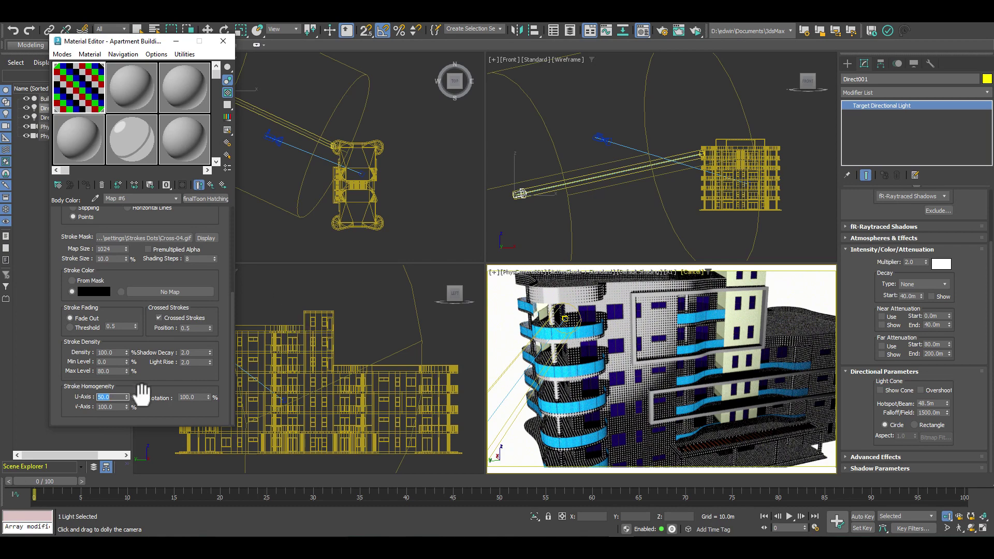
pyautogui.doubleClick(115, 407)
pyautogui.write('50')
pyautogui.press('Return')
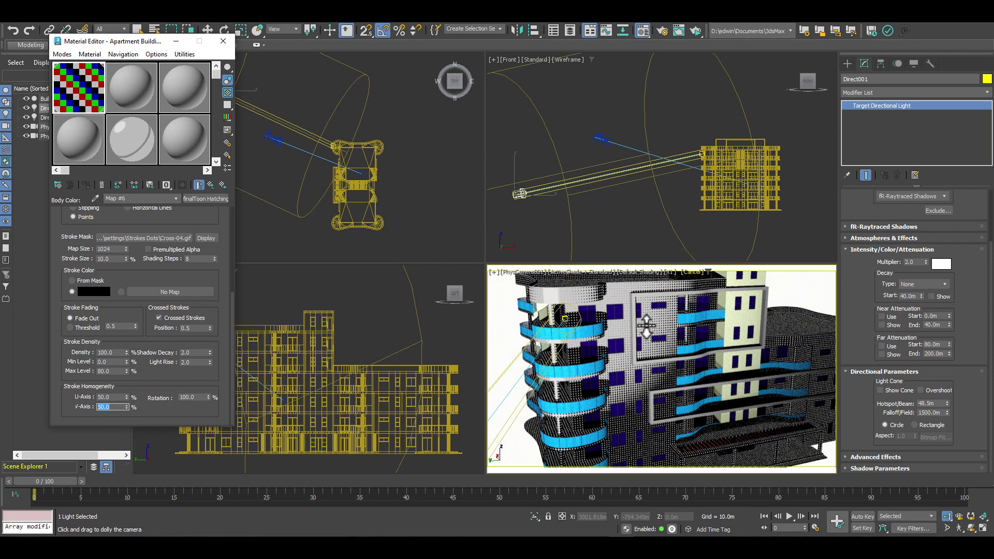
pyautogui.scroll(3, 646, 321)
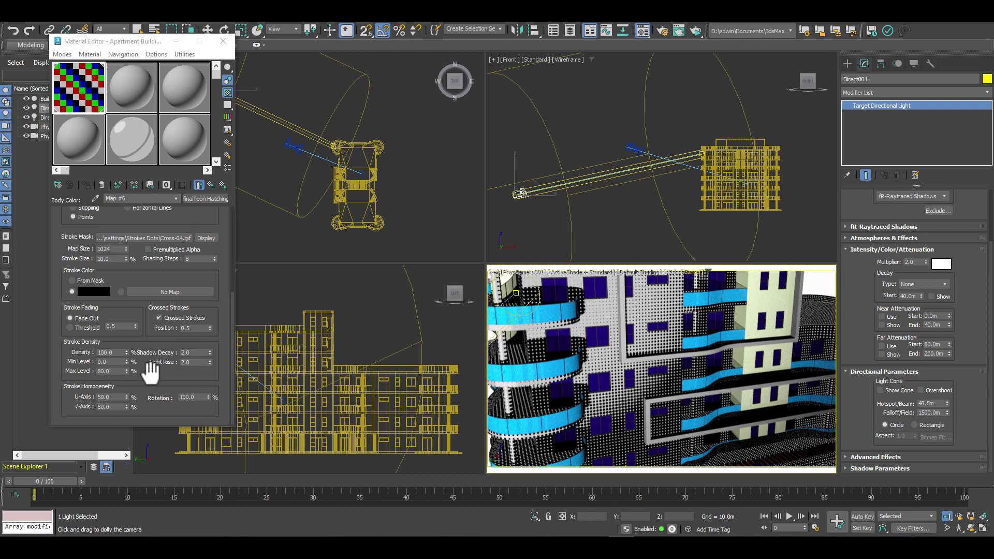
# Set Density to 50 and Light Rise to 1.0, dollying back to show the whole building.
pyautogui.click(110, 352)
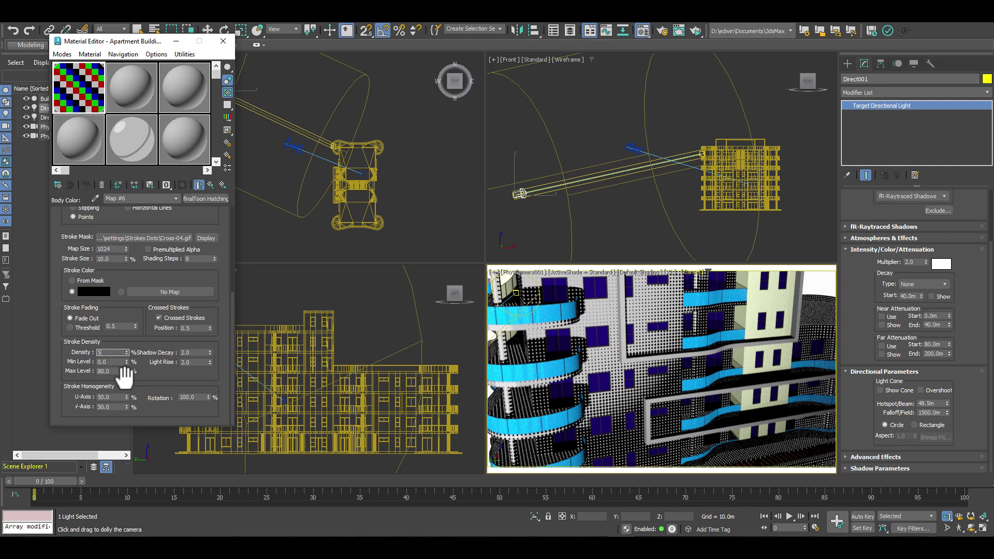
pyautogui.moveTo(518, 291); pyautogui.dragTo(584, 327)
pyautogui.doubleClick(197, 362)
pyautogui.write('1')
pyautogui.press('Return')
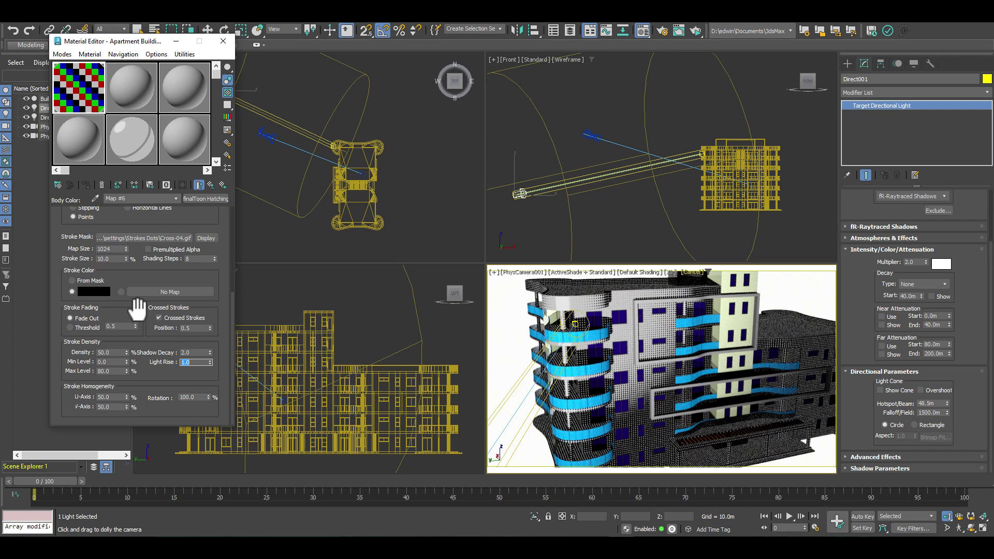
# Raise Shading Steps to 4 and then 8 while dollying the camera in and out.
pyautogui.click(195, 259)
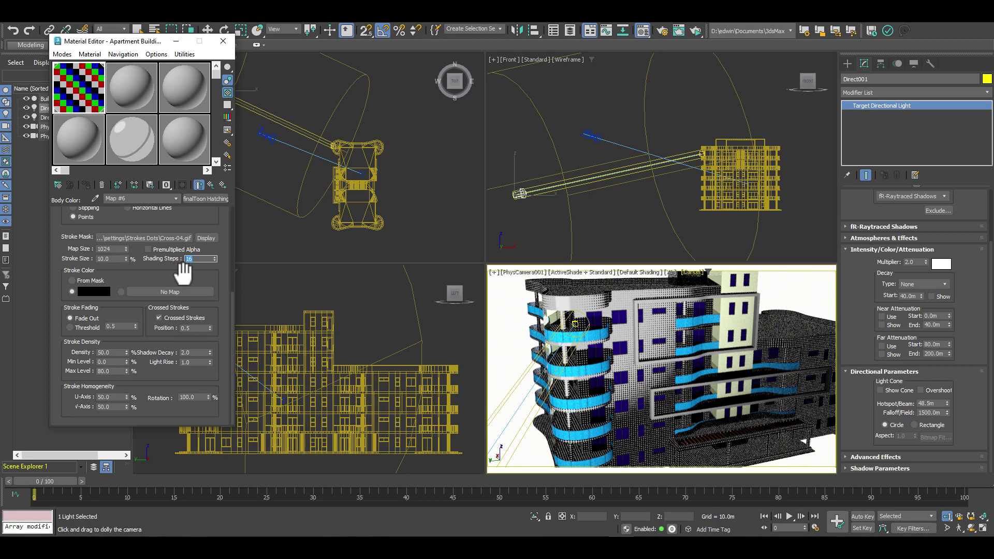
pyautogui.moveTo(630, 333); pyautogui.dragTo(622, 321)
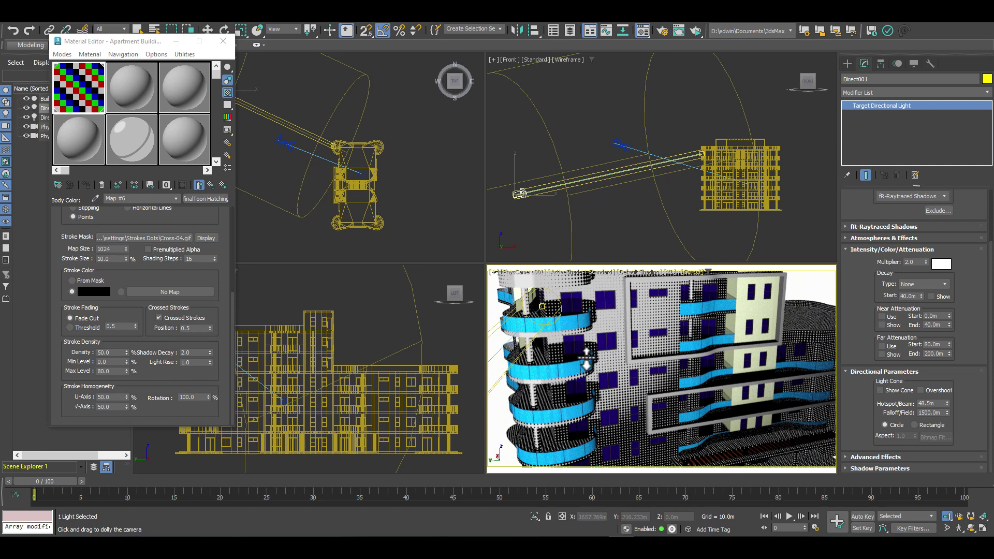
pyautogui.doubleClick(197, 259)
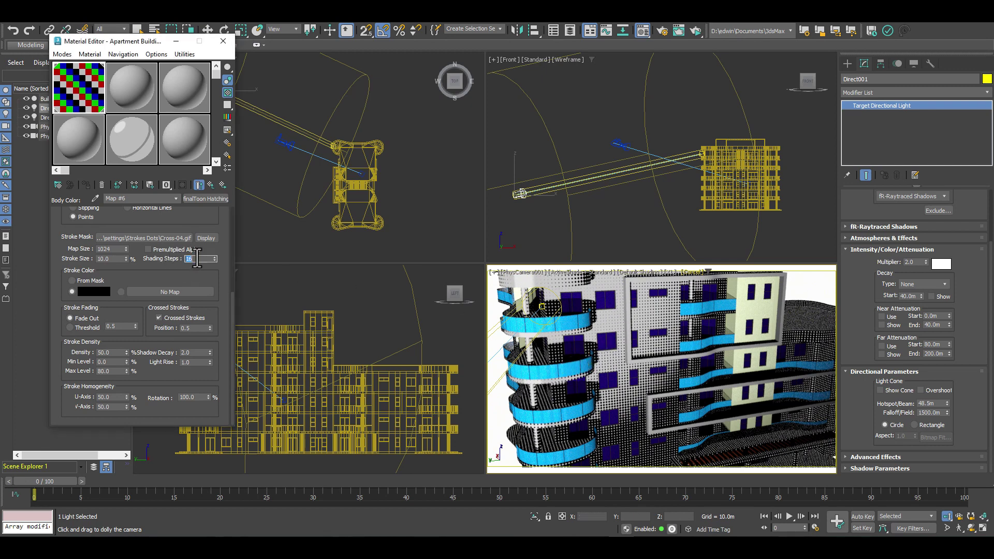
pyautogui.press('Return')
pyautogui.moveTo(634, 358); pyautogui.dragTo(633, 383)
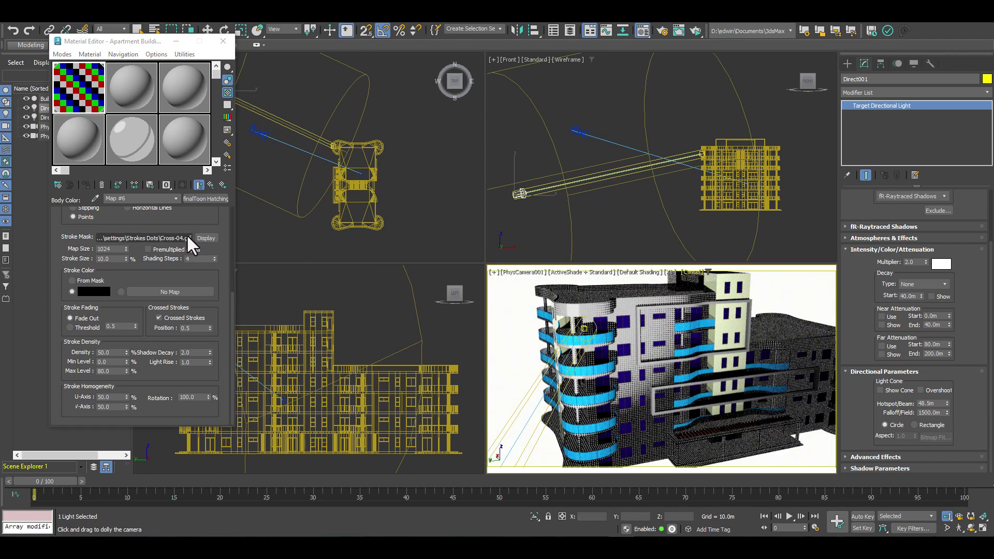
pyautogui.click(201, 259)
pyautogui.press('Return')
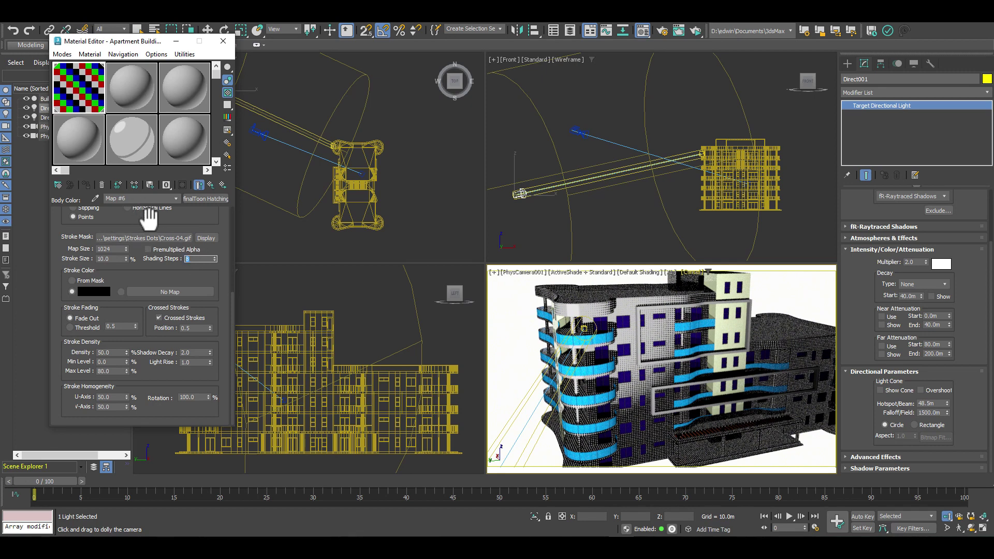
pyautogui.moveTo(149, 220); pyautogui.dragTo(154, 288)
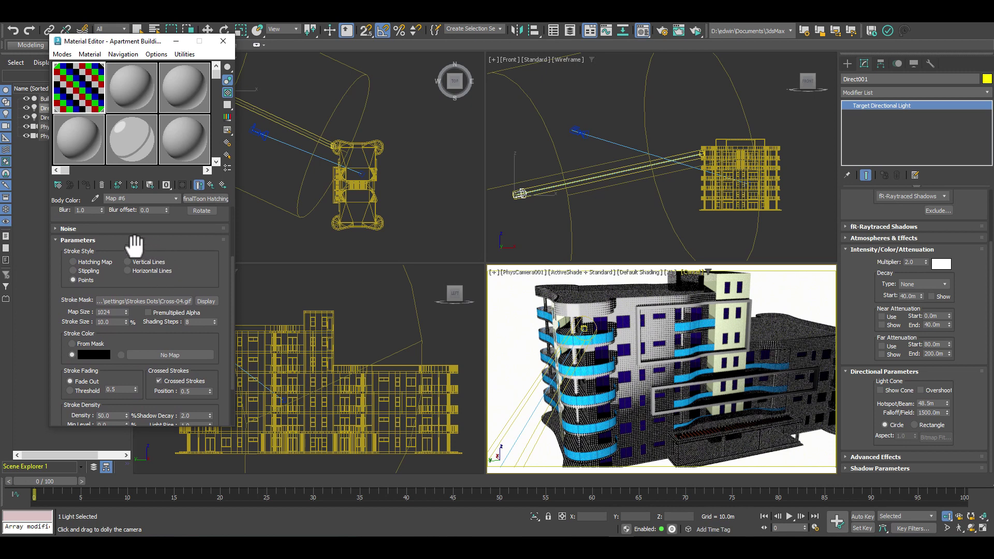
pyautogui.click(128, 261)
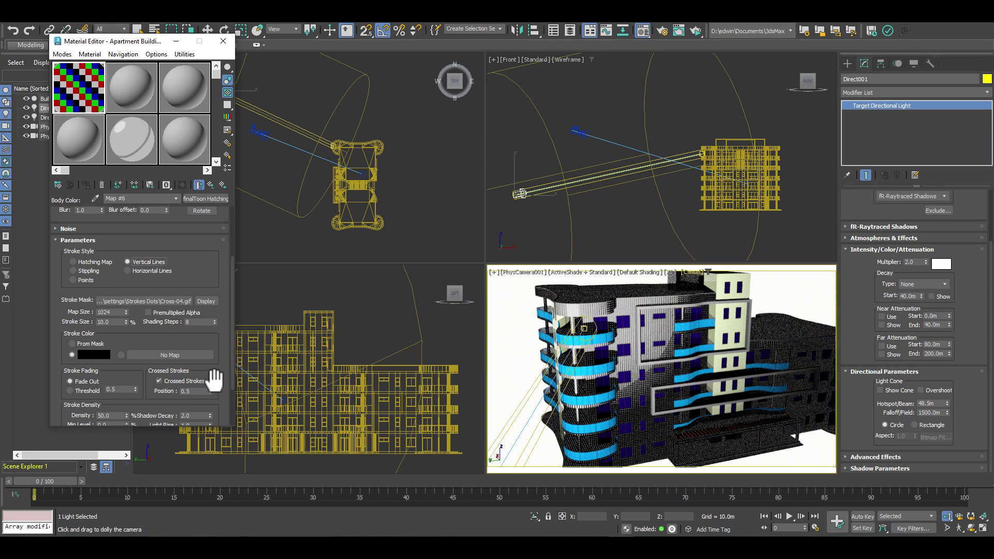
# Set U-Axis and V-Axis stroke homogeneity to 100.
pyautogui.scroll(-3, 205, 300)
pyautogui.doubleClick(114, 396)
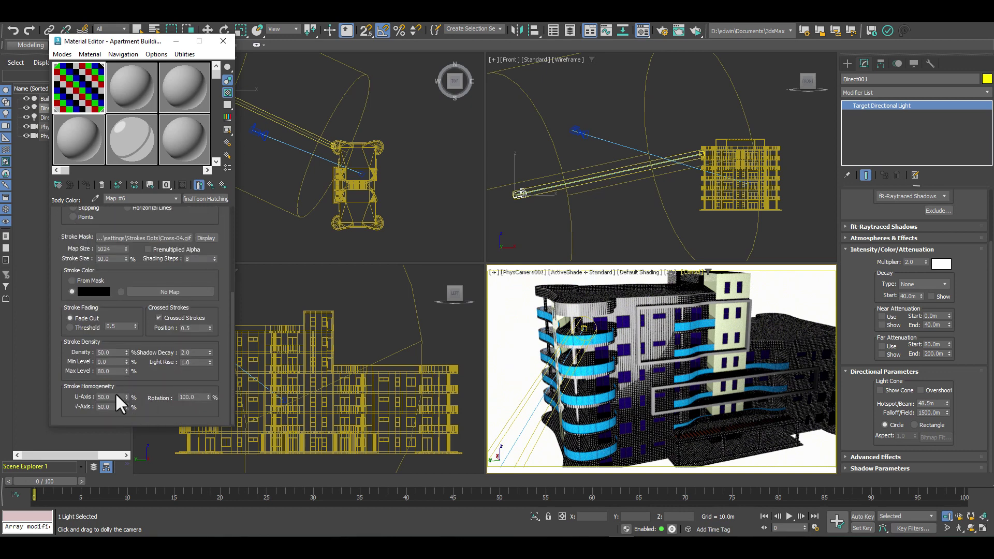
pyautogui.write('100')
pyautogui.press('Return')
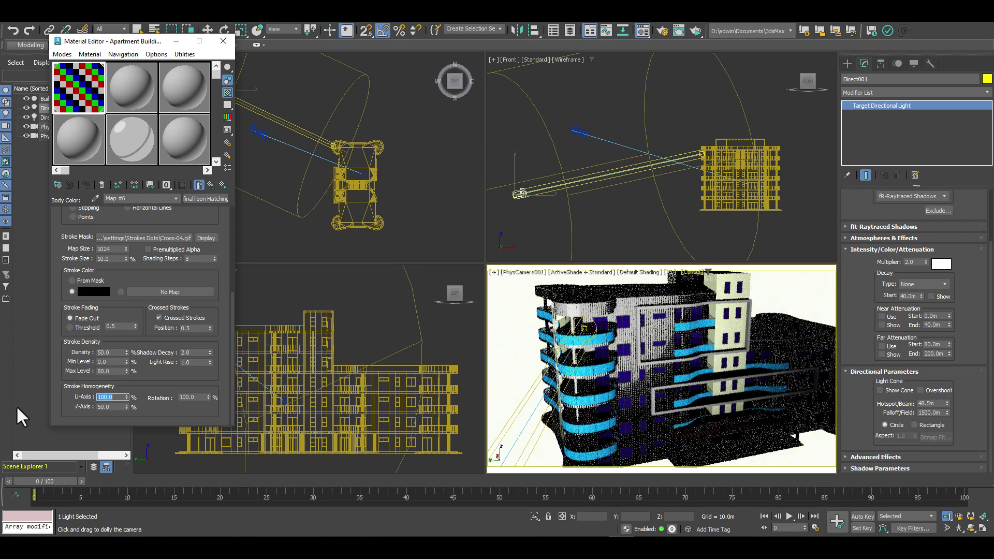
pyautogui.doubleClick(109, 407)
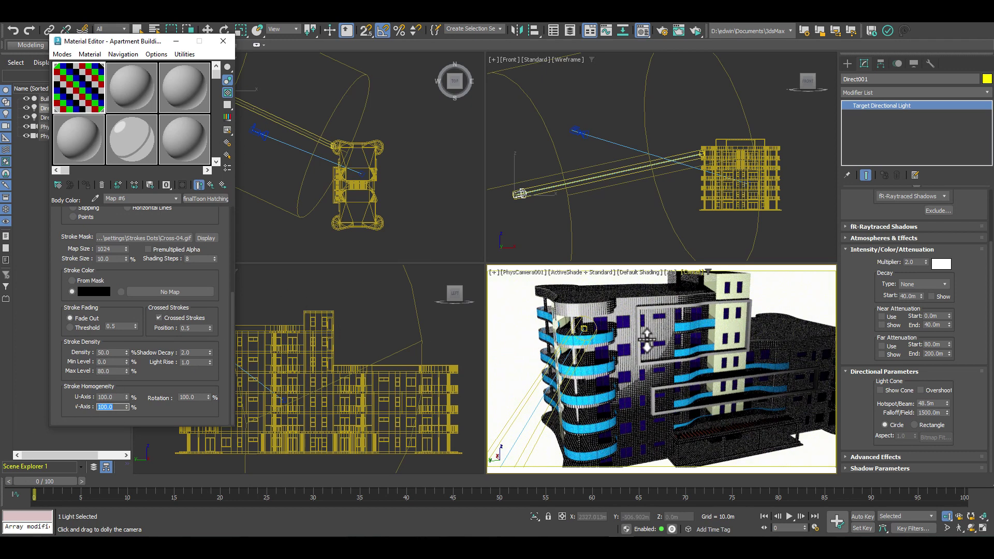
# Set Max Level to 50, dollying the camera closer and back out.
pyautogui.moveTo(642, 325); pyautogui.dragTo(607, 320)
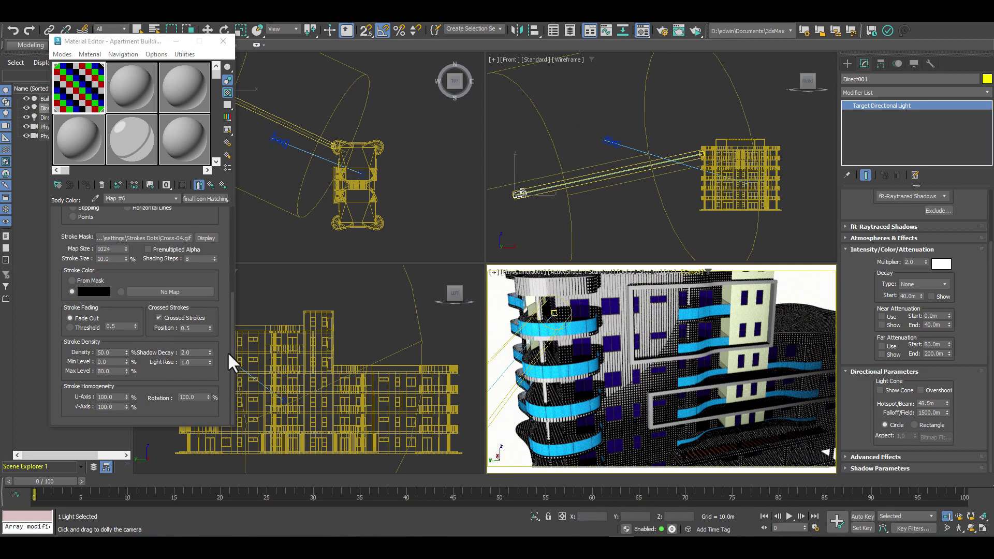
pyautogui.click(110, 371)
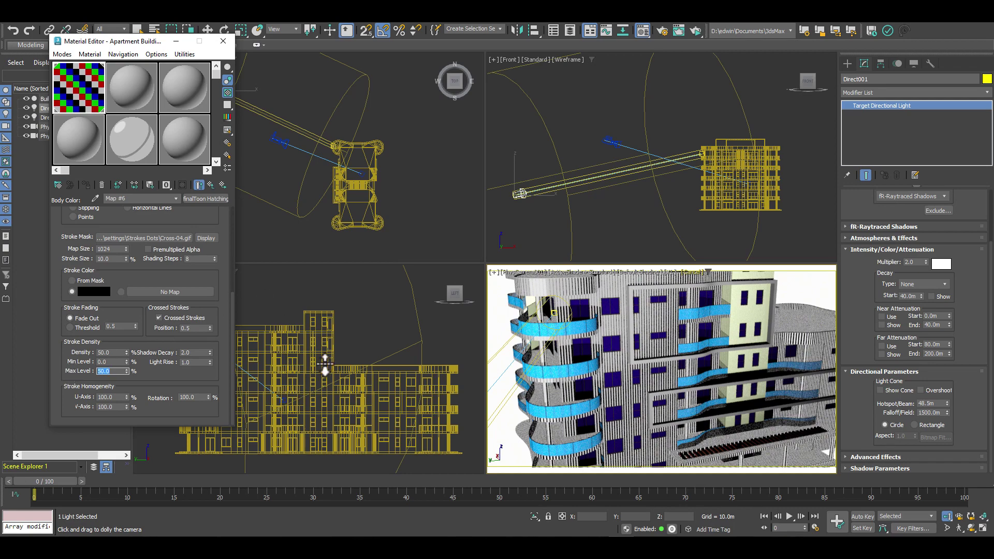
pyautogui.moveTo(594, 318); pyautogui.dragTo(592, 305)
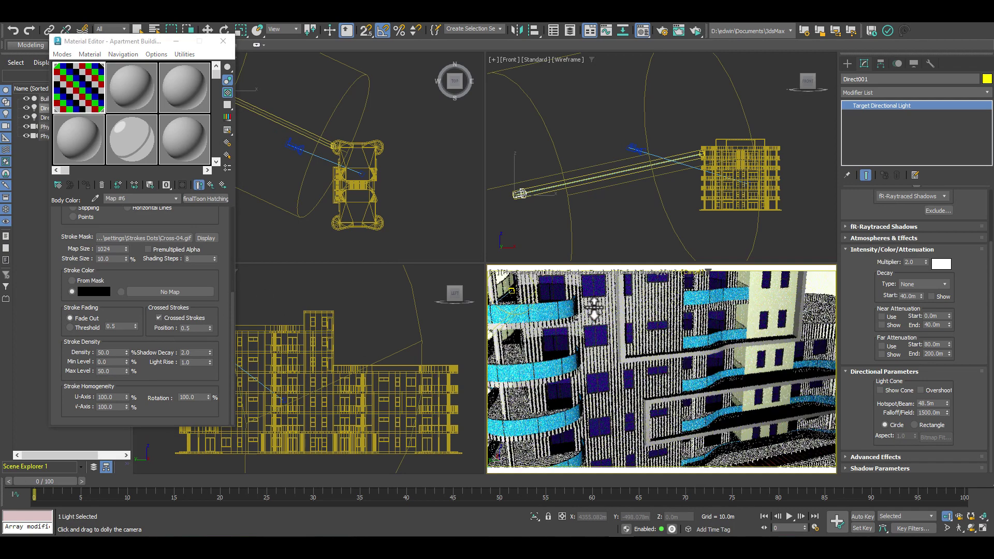
pyautogui.moveTo(578, 305); pyautogui.dragTo(580, 329)
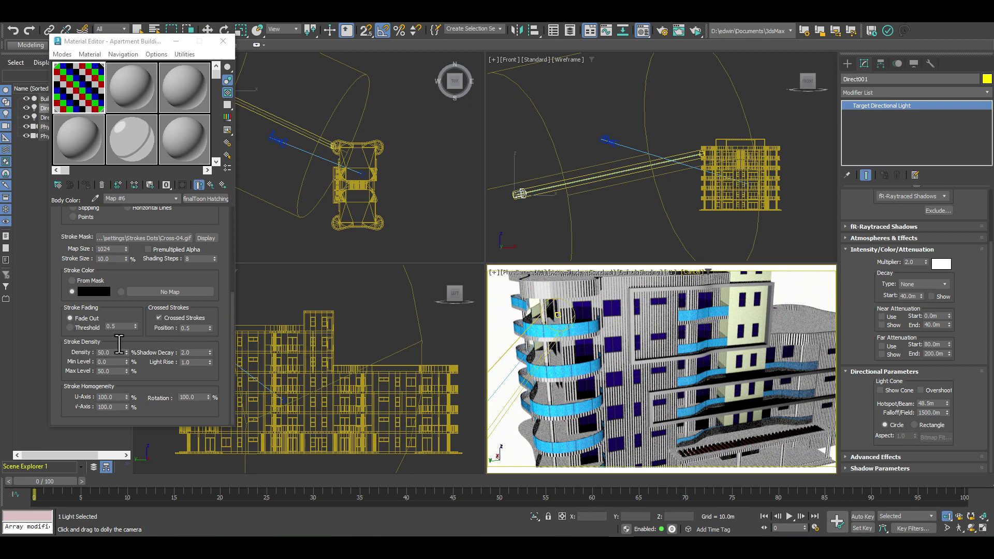
pyautogui.scroll(5, 119, 331)
pyautogui.click(127, 309)
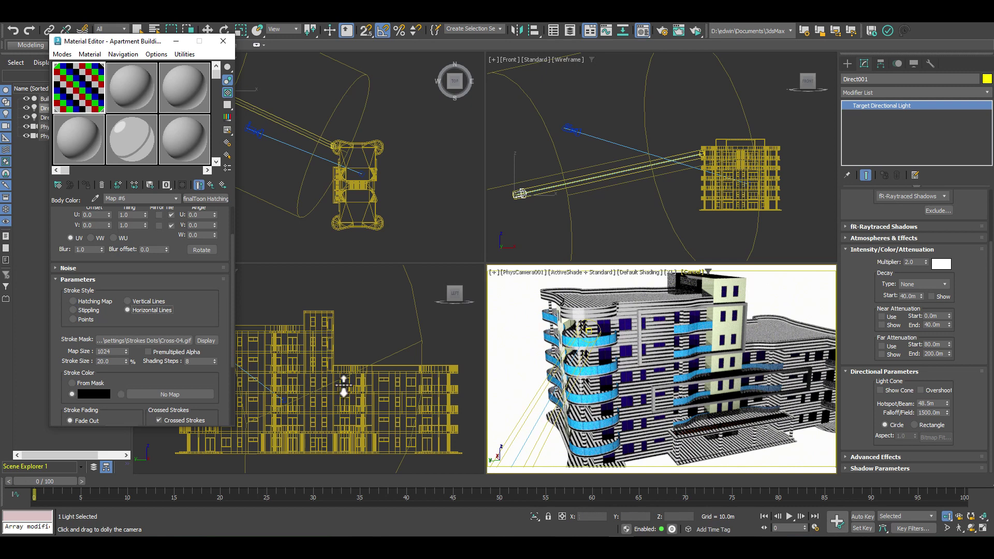
# Set the horizontal-line hatching to Max Level 60 and Stroke Size 5.
pyautogui.moveTo(141, 356); pyautogui.dragTo(137, 254)
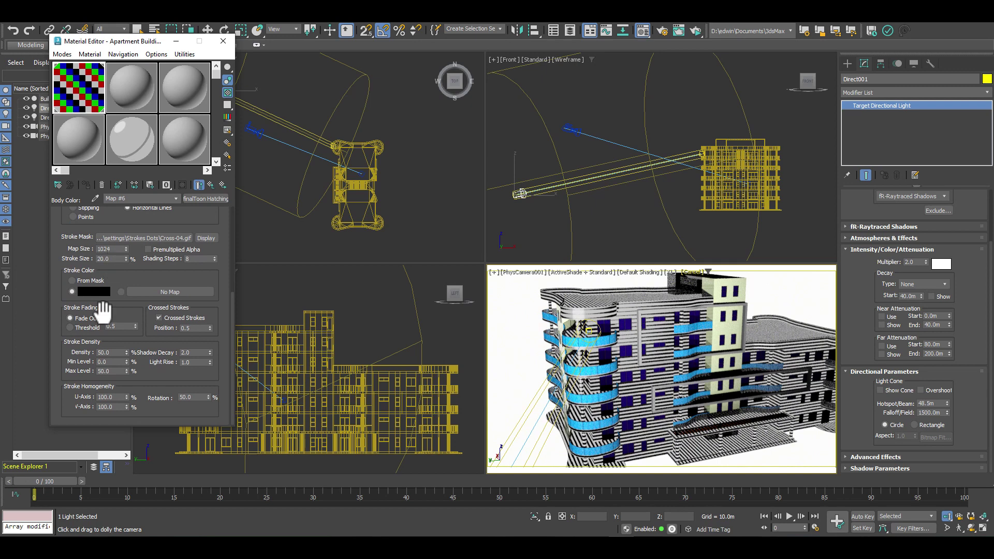
pyautogui.moveTo(114, 371); pyautogui.dragTo(39, 373)
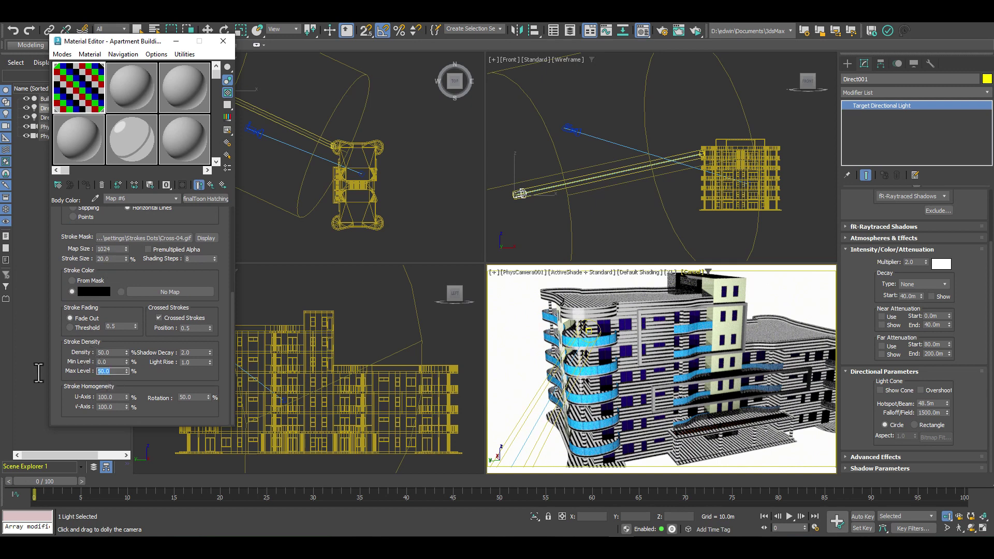
pyautogui.write('60')
pyautogui.press('Return')
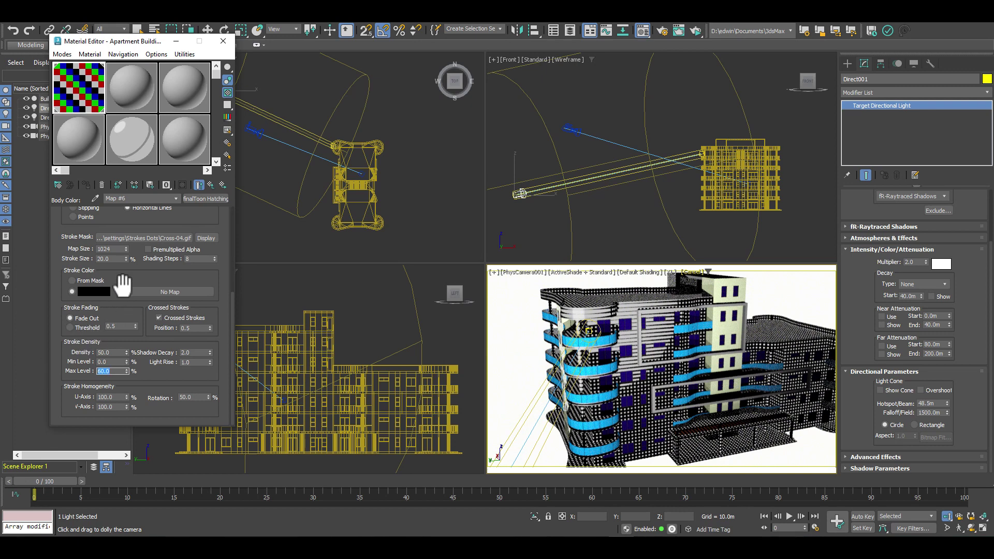
pyautogui.moveTo(114, 258); pyautogui.dragTo(59, 260)
pyautogui.write('5')
pyautogui.press('Return')
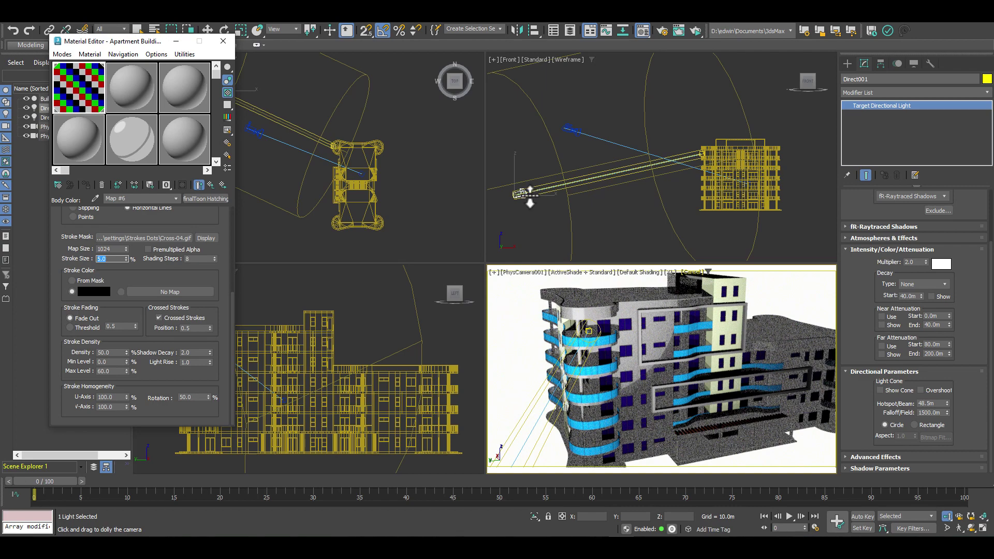
# Reposition the directional light, then bring up the render settings.
pyautogui.moveTo(558, 301)
pyautogui.mouseDown()
pyautogui.moveTo(601, 314)
pyautogui.moveTo(570, 290)
pyautogui.mouseUp()
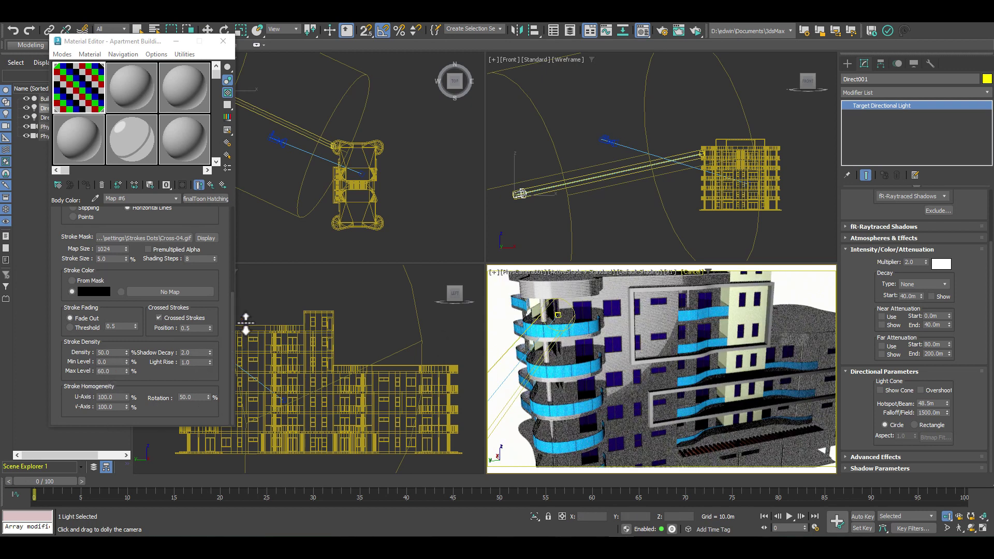
pyautogui.moveTo(195, 267); pyautogui.dragTo(204, 382)
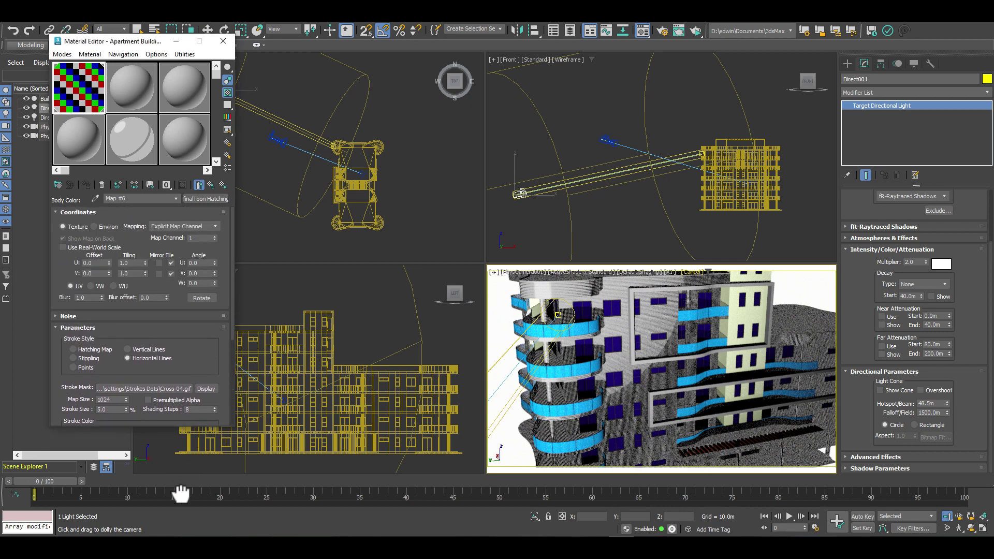
pyautogui.scroll(2, 201, 321)
pyautogui.scroll(-2, 203, 305)
pyautogui.moveTo(203, 306); pyautogui.dragTo(204, 304)
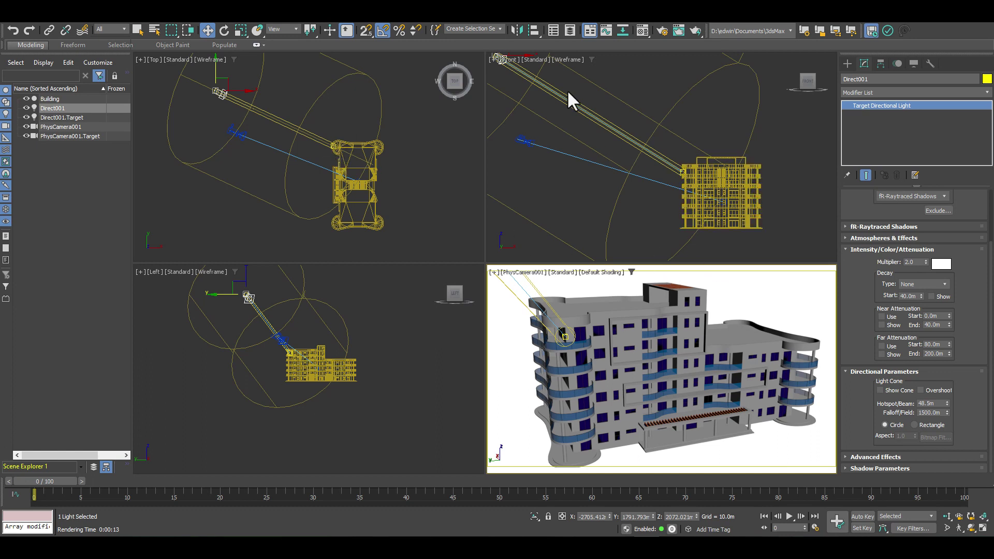
pyautogui.click(665, 30)
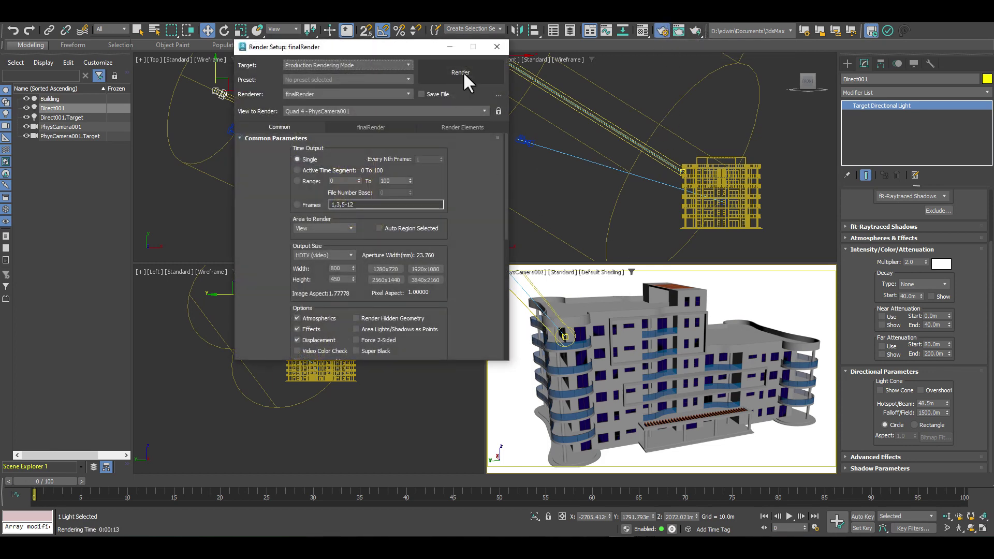
# Render the PhysCamera001 view at 800×450 with finalRender.
pyautogui.click(474, 72)
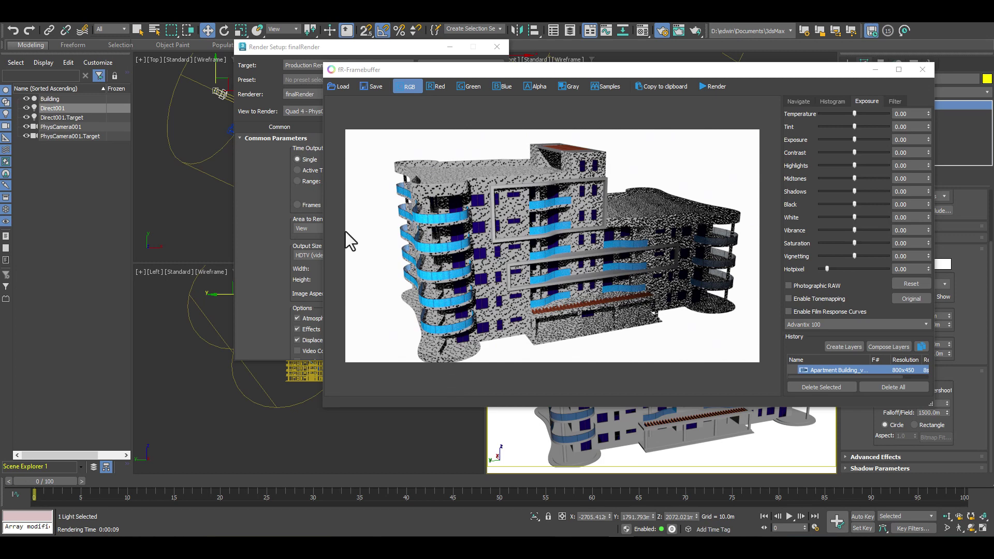
# Add a finalToon render effect using MAX Background shape colours and re-render.
pyautogui.click(336, 26)
pyautogui.click(333, 159)
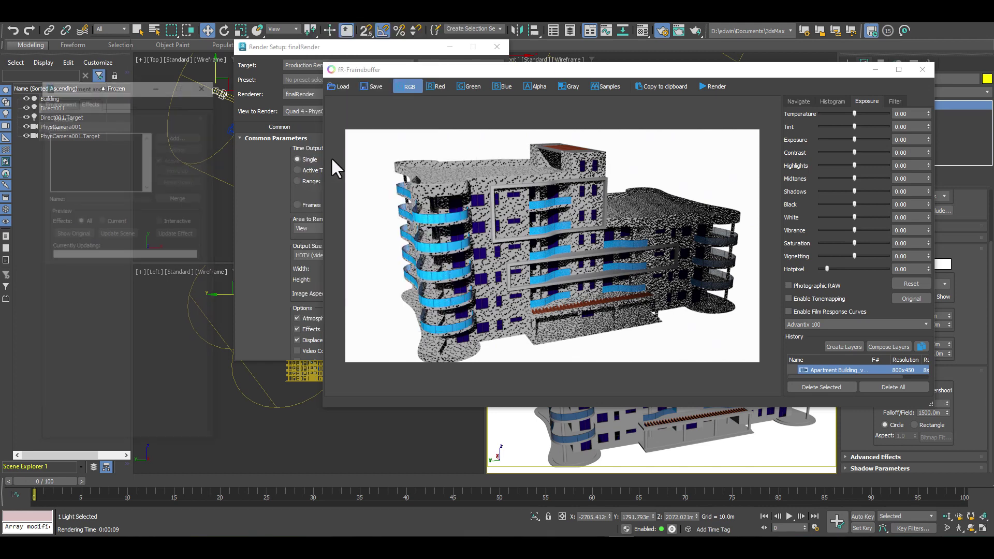
pyautogui.click(179, 134)
pyautogui.click(69, 177)
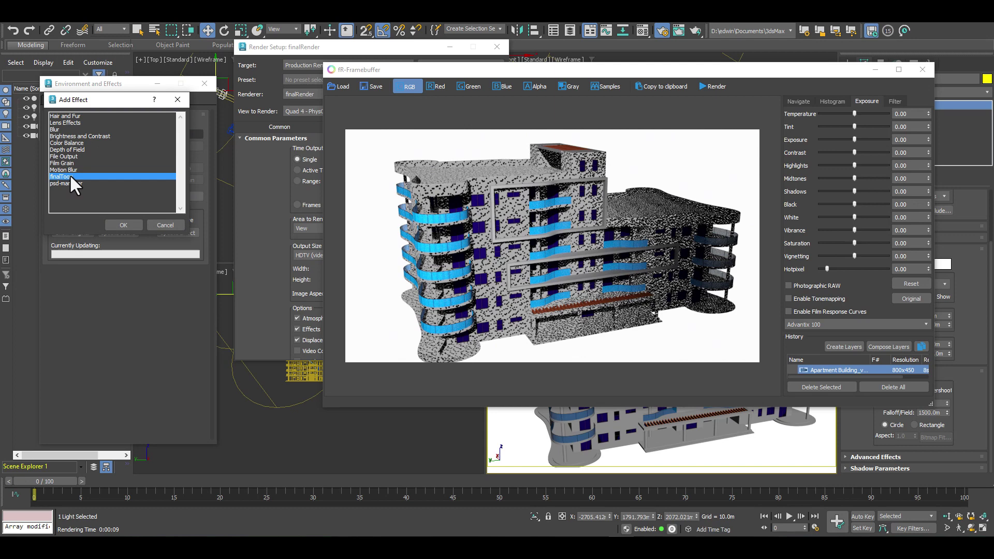
pyautogui.click(130, 224)
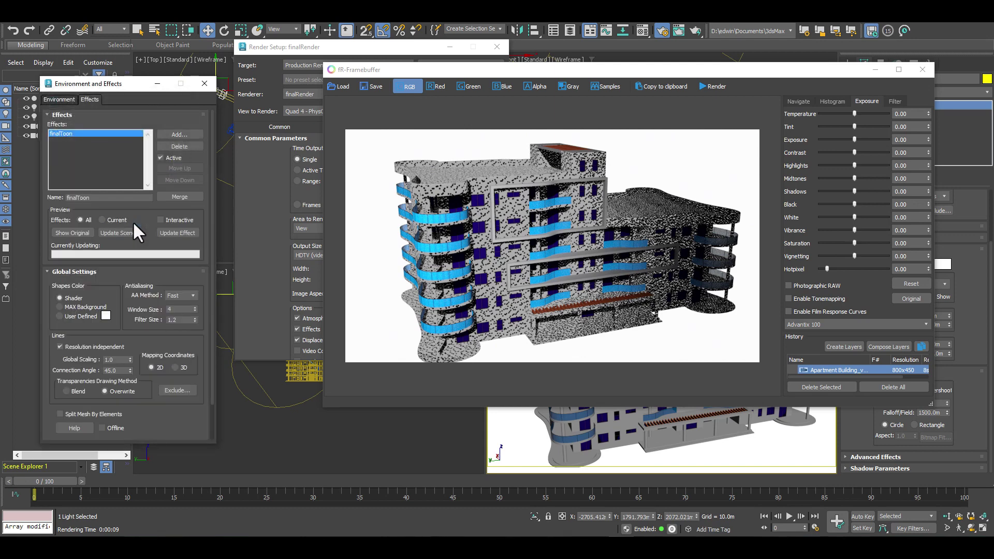
pyautogui.scroll(-2, 99, 259)
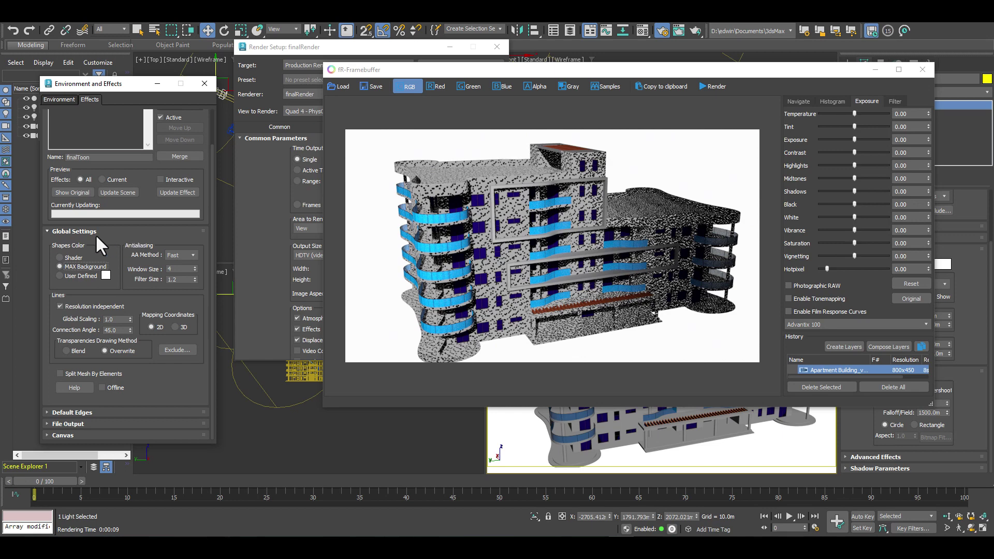
pyautogui.scroll(3, 144, 166)
pyautogui.scroll(-3, 147, 274)
pyautogui.click(718, 85)
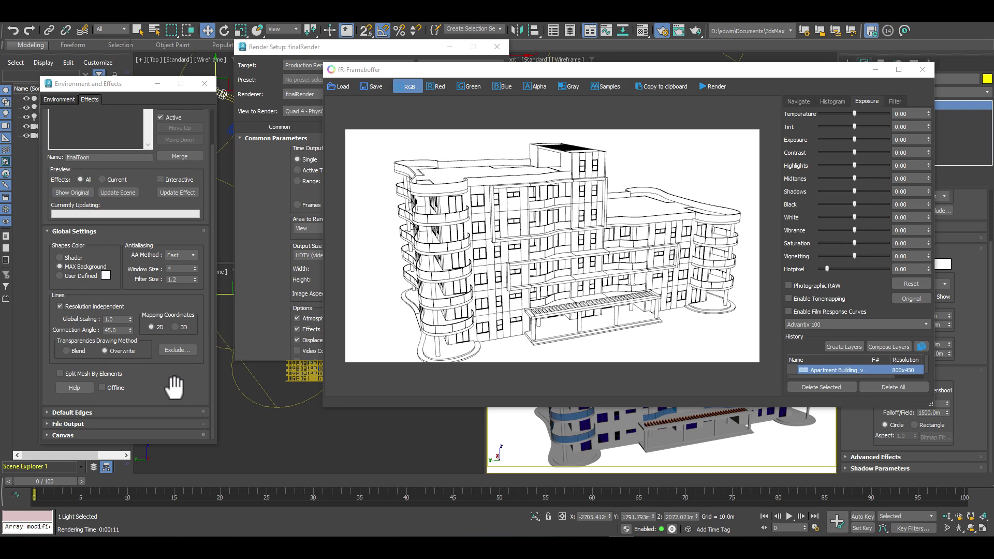
# Set finalToon Global Scaling to 2, take shape colours from the shader, and re-render.
pyautogui.doubleClick(114, 320)
pyautogui.write('2')
pyautogui.press('Return')
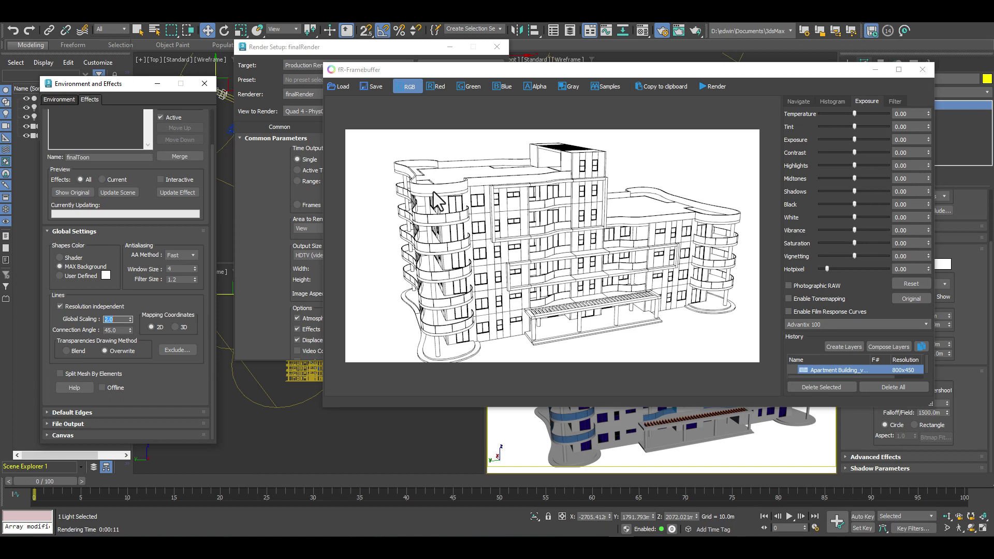
pyautogui.click(58, 257)
pyautogui.click(710, 85)
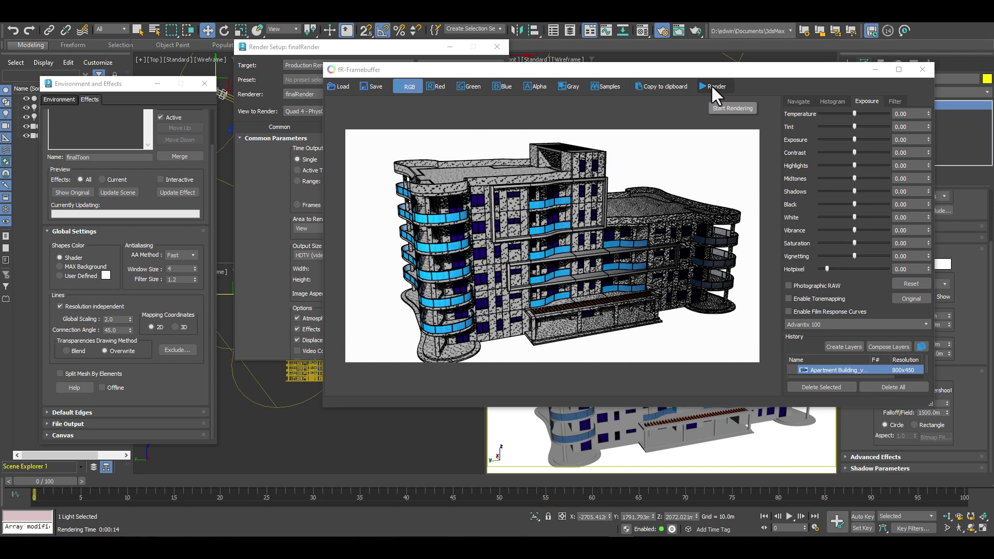
pyautogui.click(172, 375)
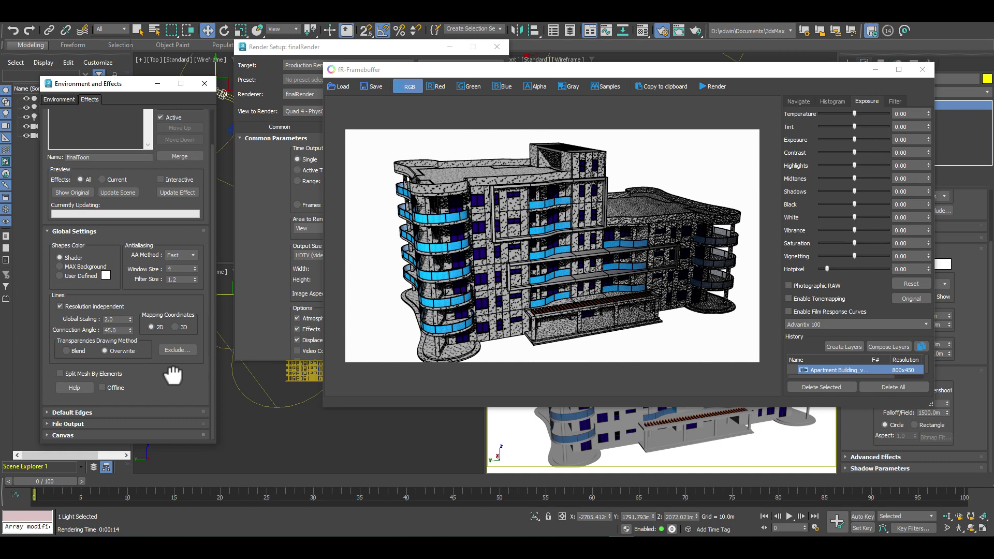
# In the default 1 fold-edge style, enable In-Shadow Style and Connect Lines.
pyautogui.click(133, 411)
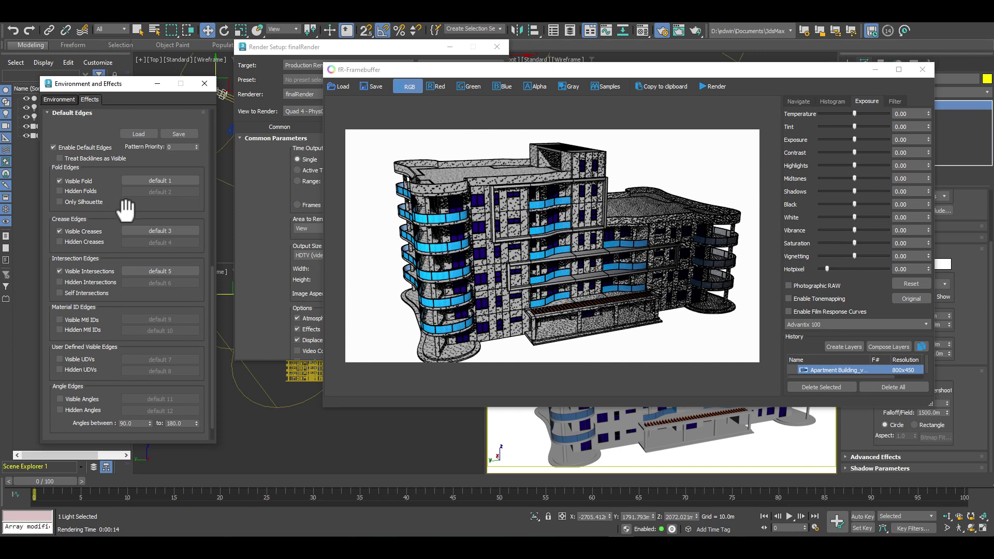
pyautogui.click(166, 178)
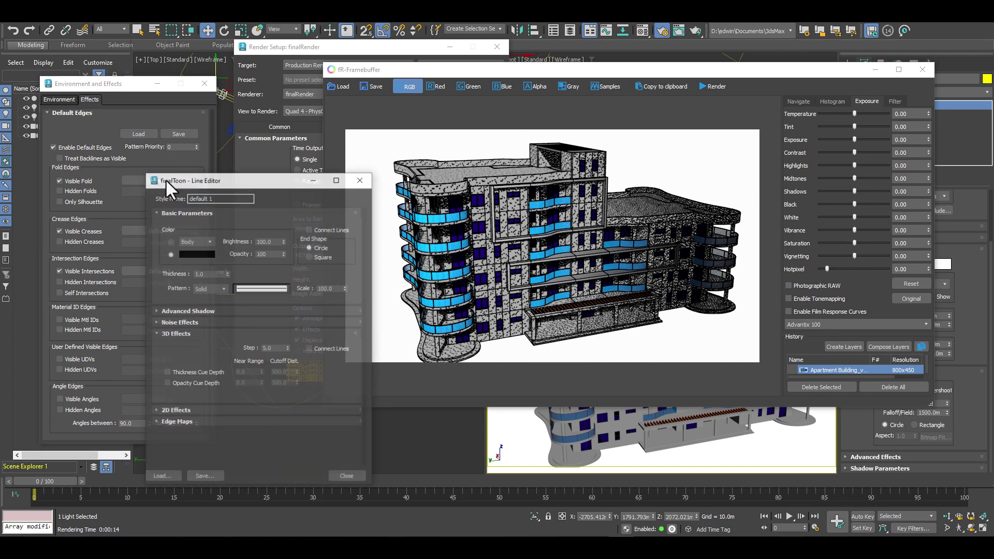
pyautogui.moveTo(213, 181); pyautogui.dragTo(284, 139)
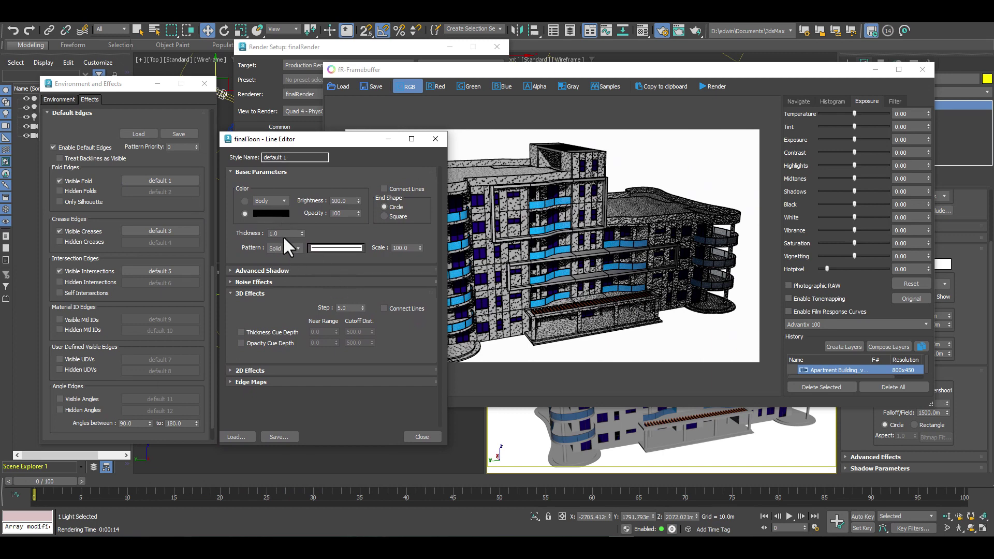
pyautogui.click(269, 269)
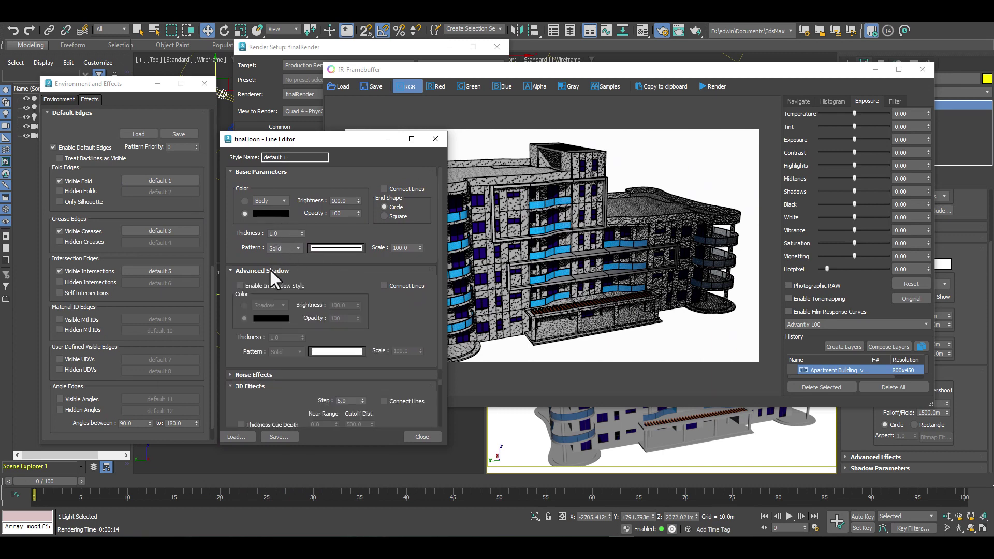
pyautogui.moveTo(344, 282); pyautogui.dragTo(334, 258)
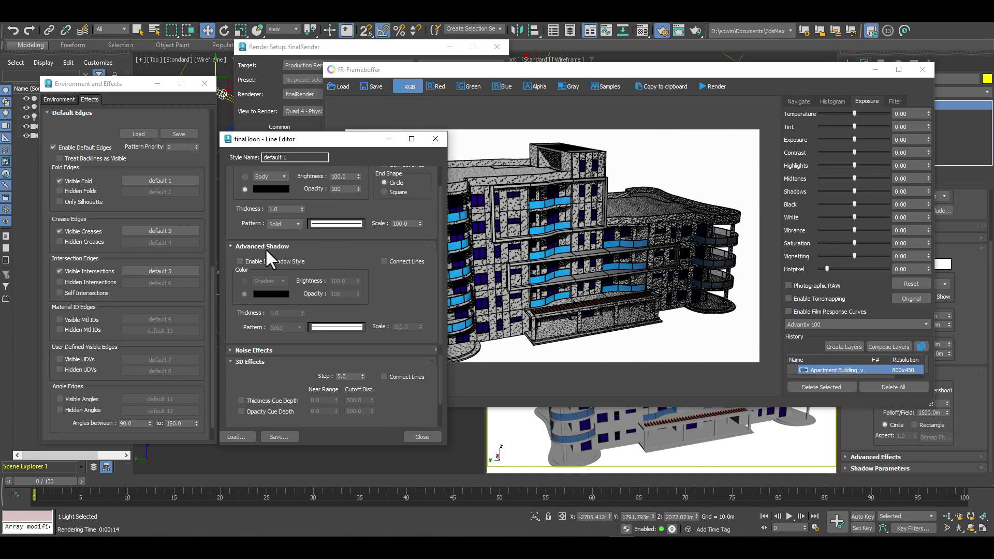
pyautogui.click(239, 261)
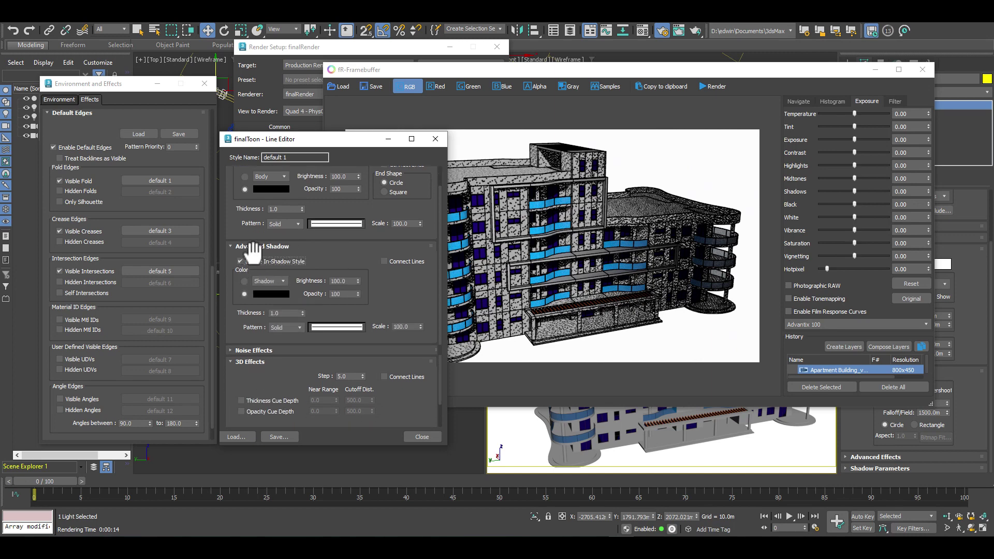
pyautogui.click(383, 261)
pyautogui.moveTo(351, 247)
pyautogui.mouseDown()
pyautogui.moveTo(351, 282)
pyautogui.moveTo(354, 255)
pyautogui.mouseUp()
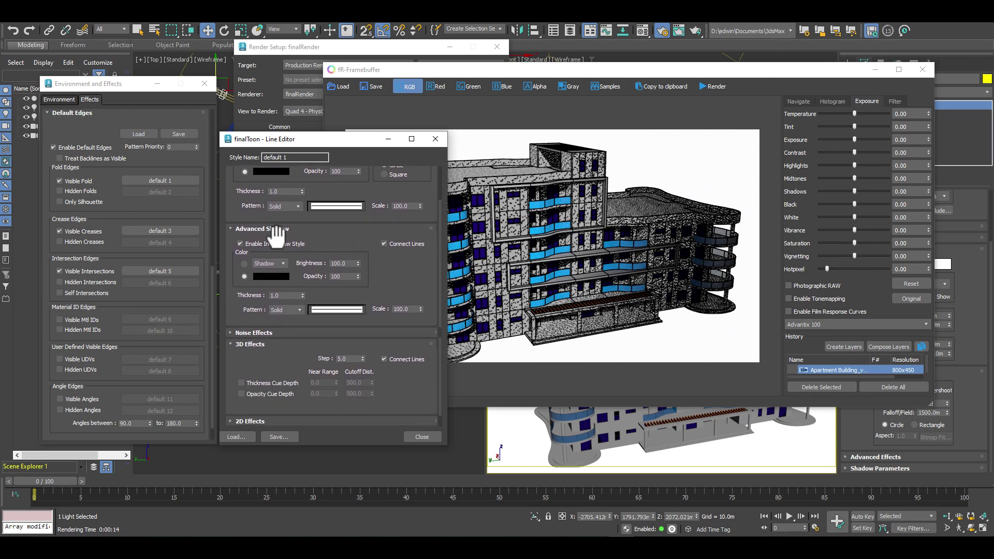
# Keep Shadow as the source and set the default 1 in-shadow colour near white.
pyautogui.click(283, 263)
pyautogui.click(268, 277)
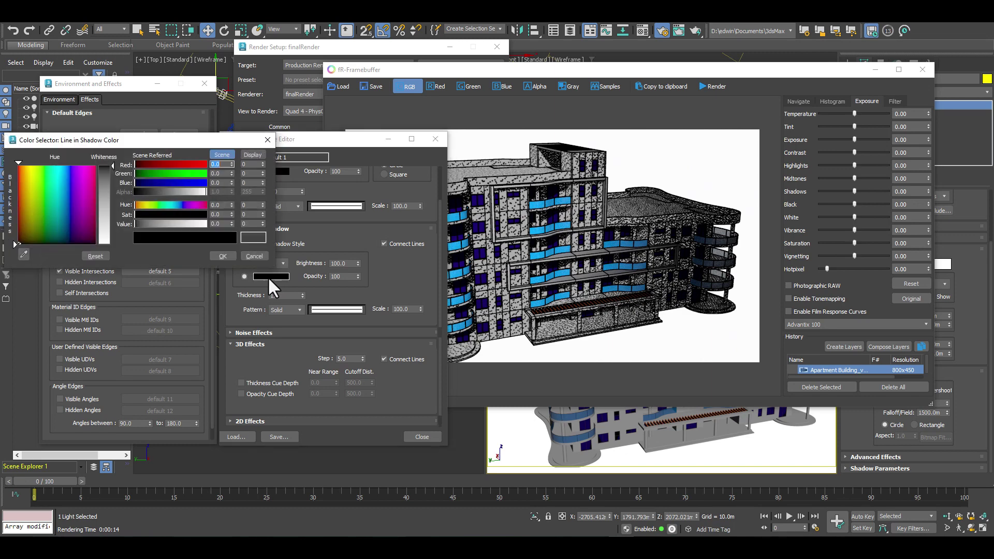
pyautogui.moveTo(110, 204); pyautogui.dragTo(109, 243)
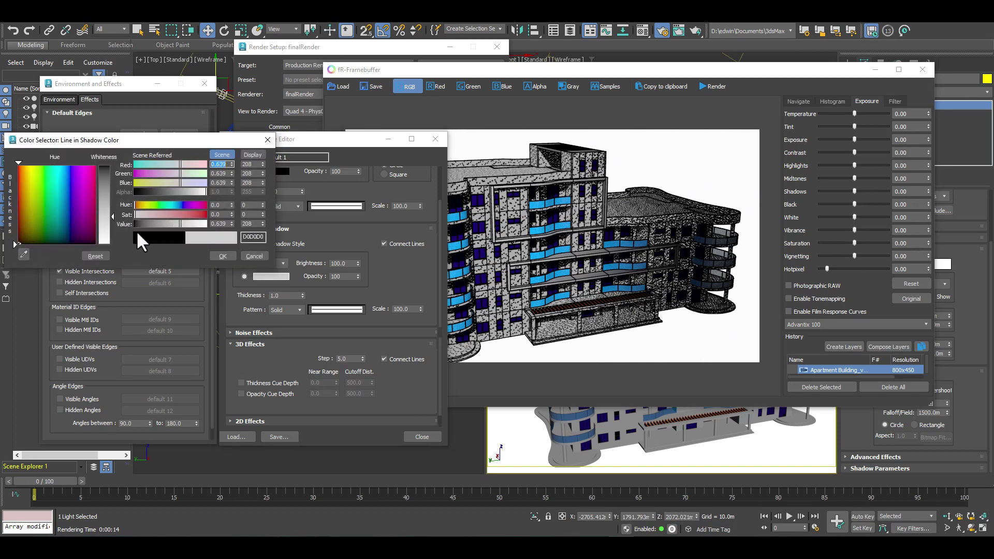
pyautogui.click(222, 255)
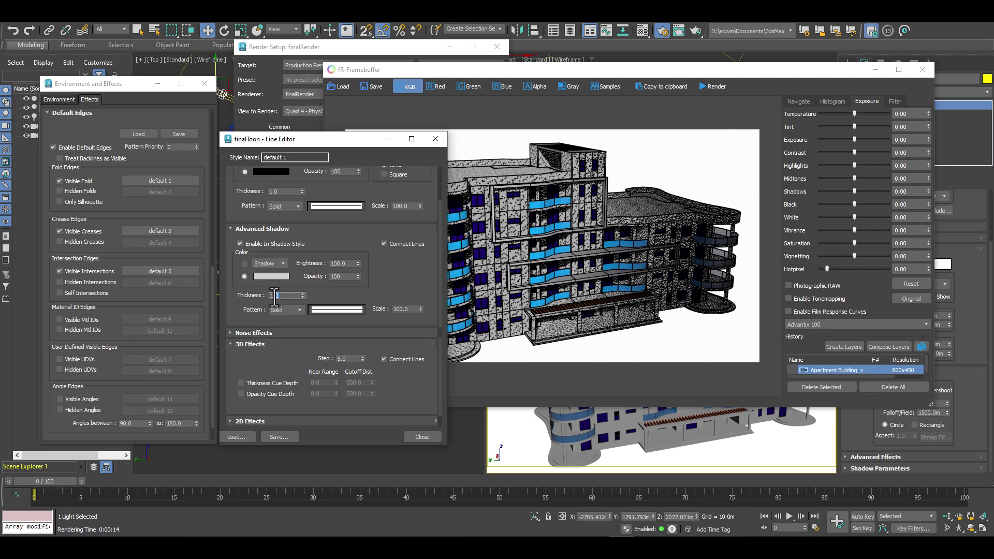
pyautogui.doubleClick(287, 296)
pyautogui.click(161, 231)
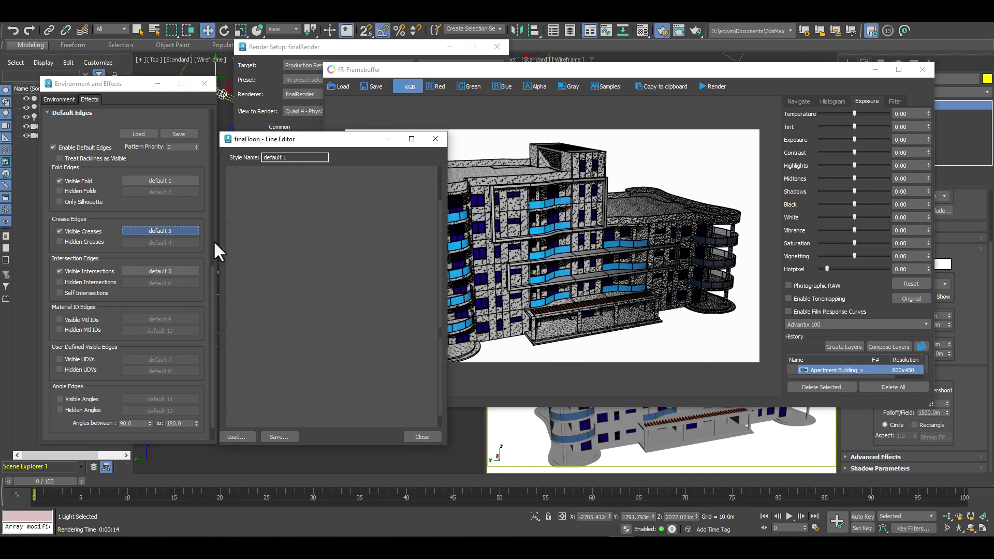
# Give the default 3 crease style connected in-shadow lines in light grey.
pyautogui.click(384, 241)
pyautogui.click(268, 275)
pyautogui.click(107, 221)
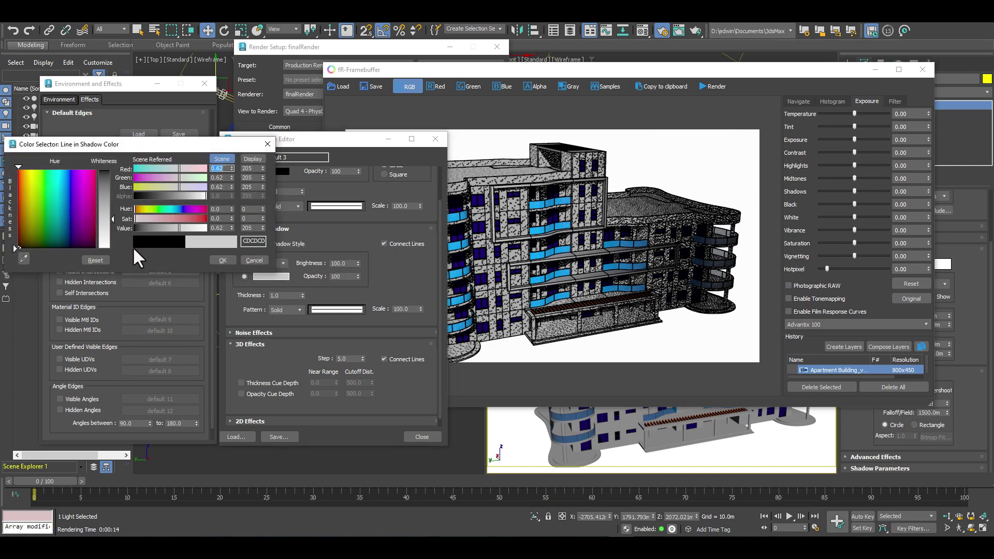
pyautogui.click(220, 260)
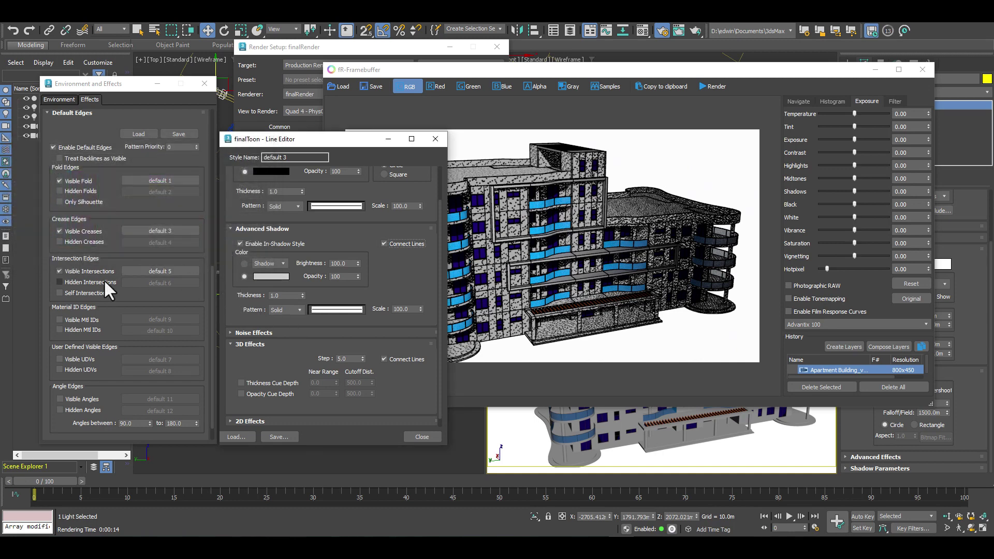
# Give default 5 intersection lines connected DCDCDC in-shadow lines, close the editor, and re-render.
pyautogui.click(149, 270)
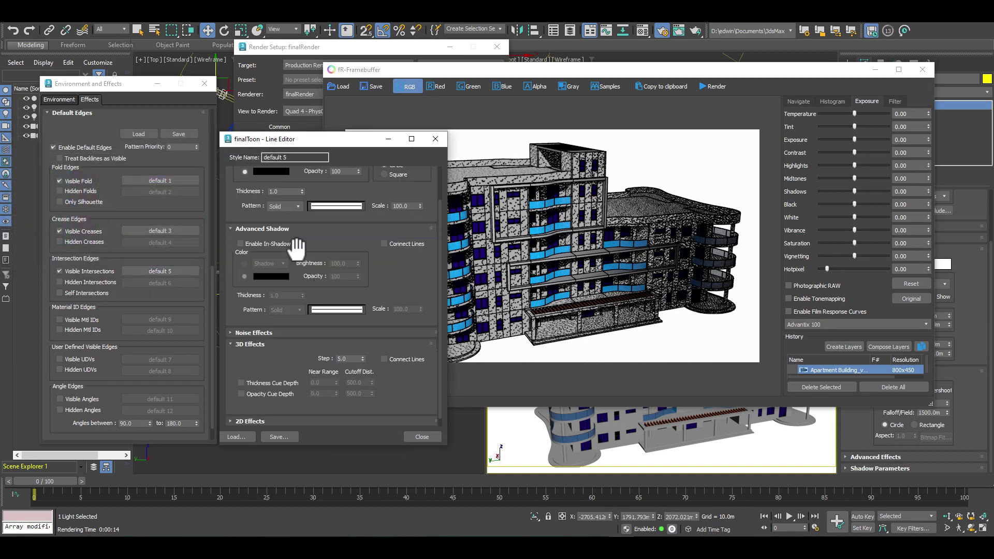
pyautogui.click(384, 243)
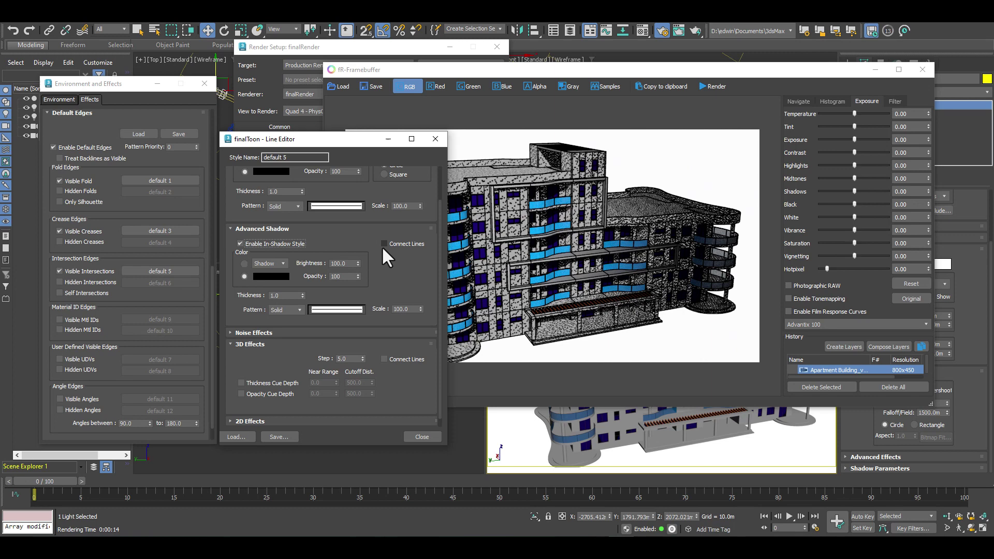
pyautogui.click(271, 276)
pyautogui.moveTo(119, 231); pyautogui.dragTo(114, 225)
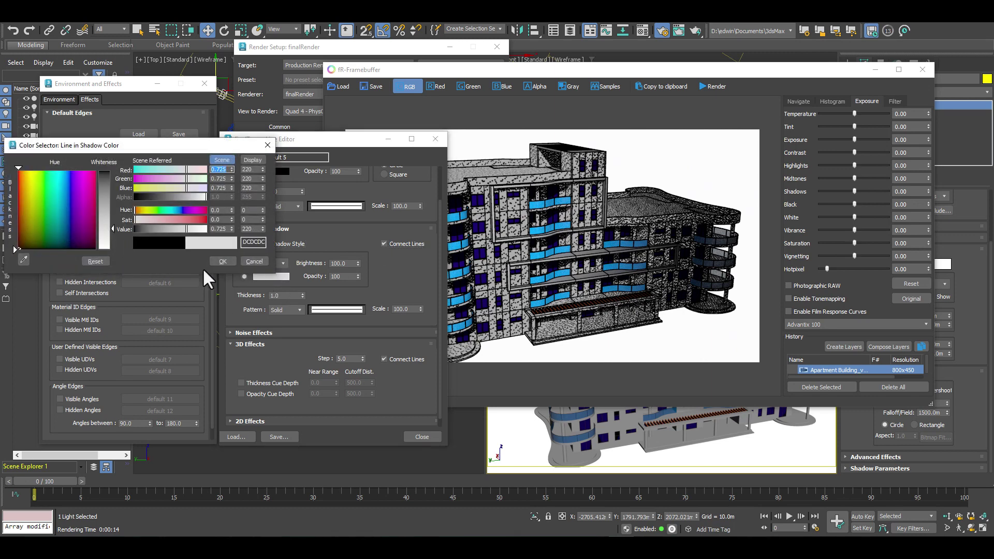
pyautogui.click(222, 261)
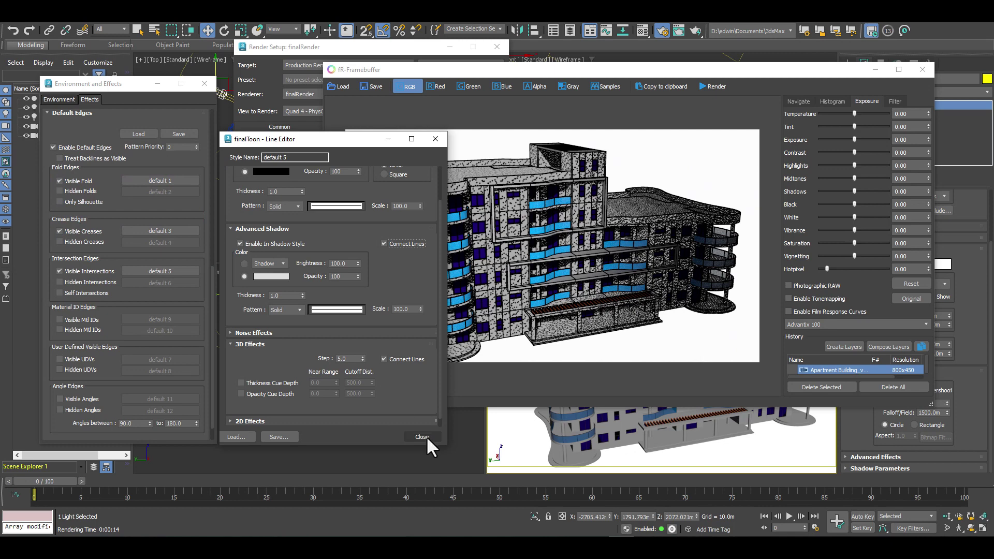
pyautogui.click(424, 436)
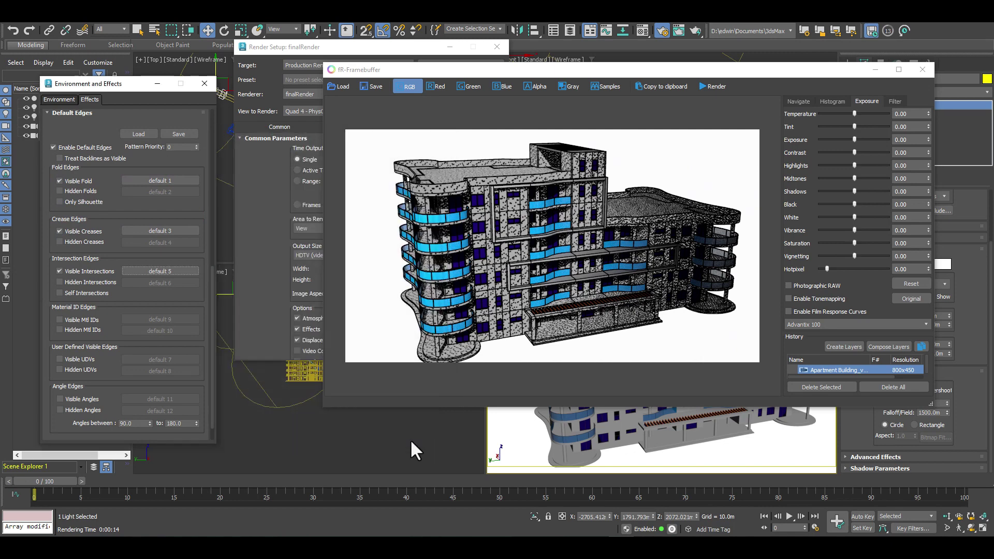
pyautogui.click(715, 87)
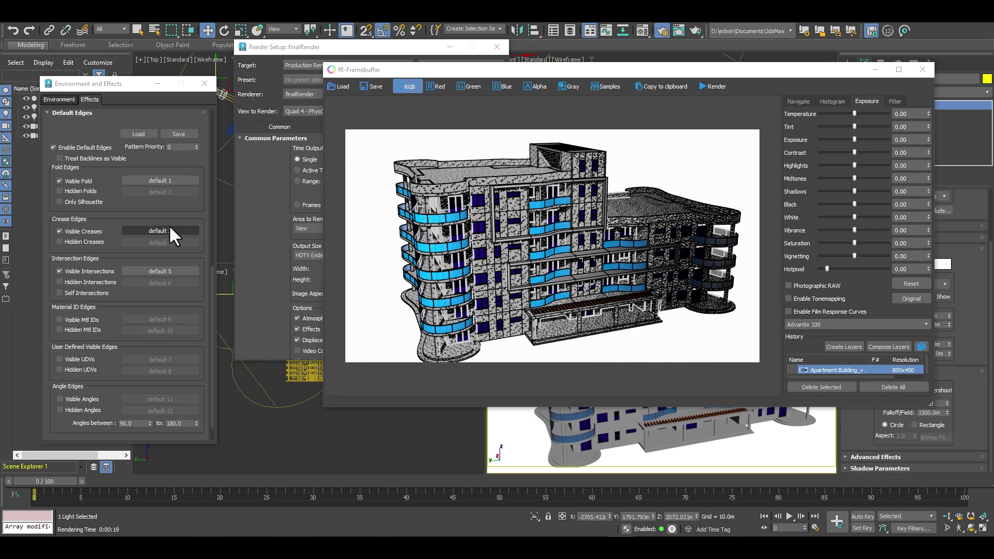
# After the render finishes, reopen the default 1 fold-edge line style.
pyautogui.click(160, 180)
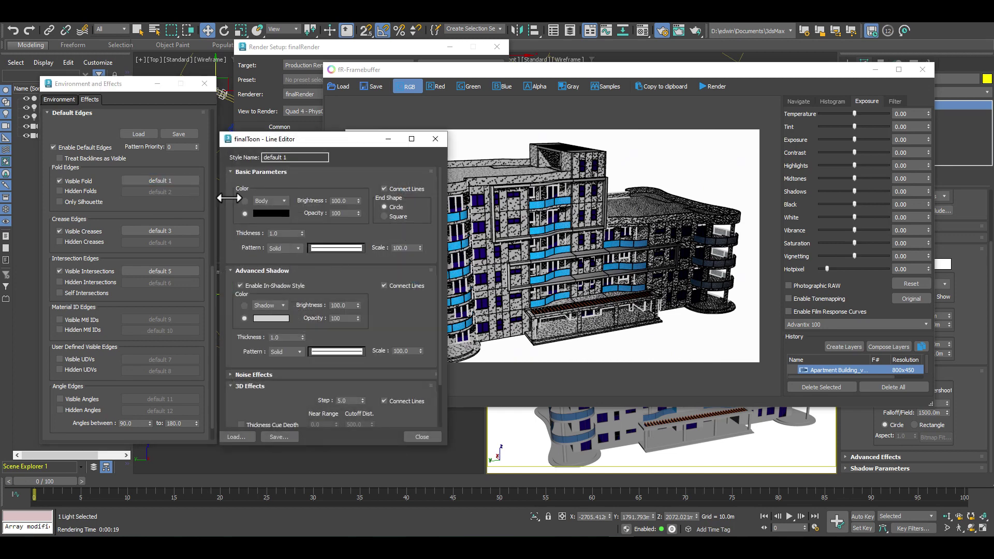
# Set the default 1 fold line colour to dark blue 000051.
pyautogui.moveTo(344, 280)
pyautogui.mouseDown()
pyautogui.moveTo(343, 260)
pyautogui.moveTo(343, 283)
pyautogui.mouseUp()
pyautogui.click(269, 213)
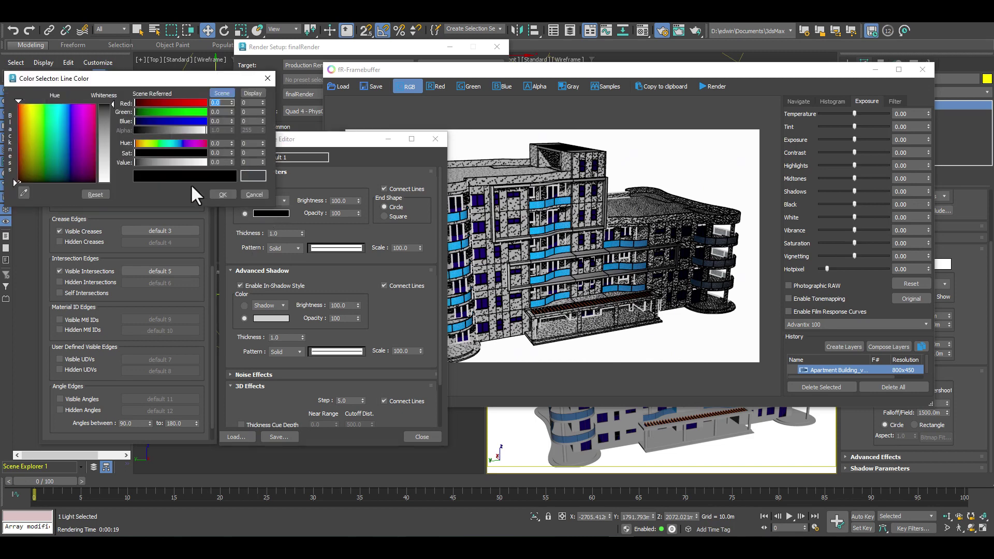
pyautogui.moveTo(134, 120); pyautogui.dragTo(138, 120)
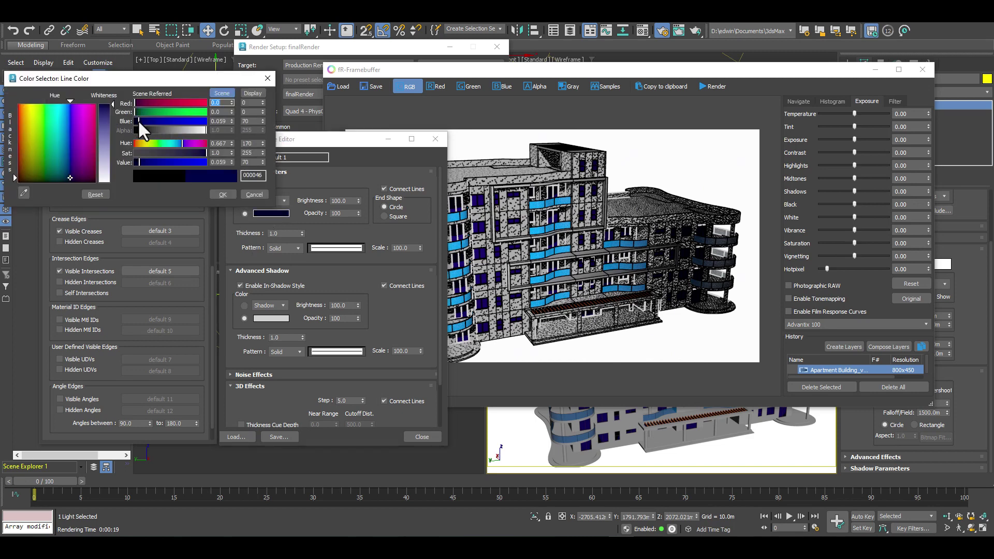
pyautogui.click(222, 193)
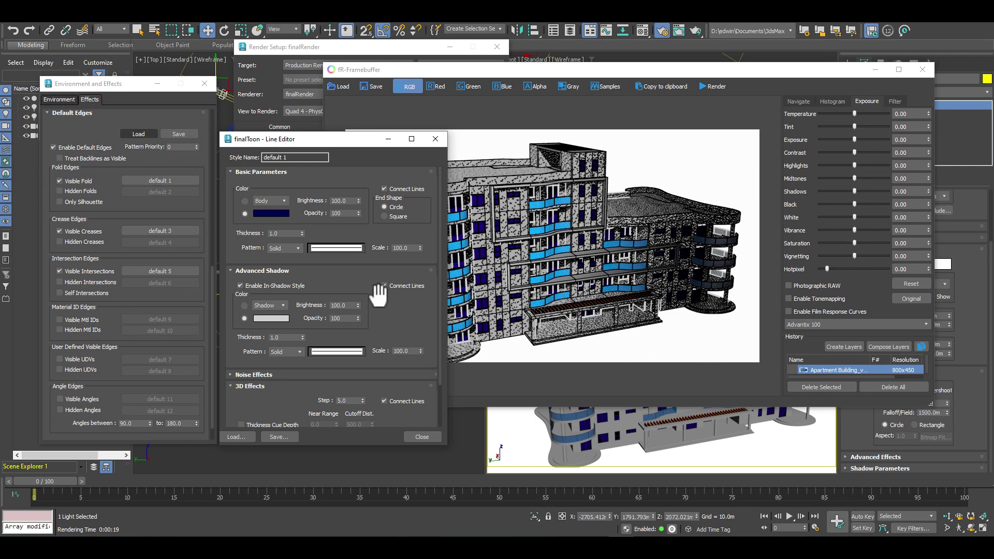
# Set the default 3 crease line colour to yellow F9C600.
pyautogui.click(164, 230)
pyautogui.click(268, 212)
pyautogui.click(26, 114)
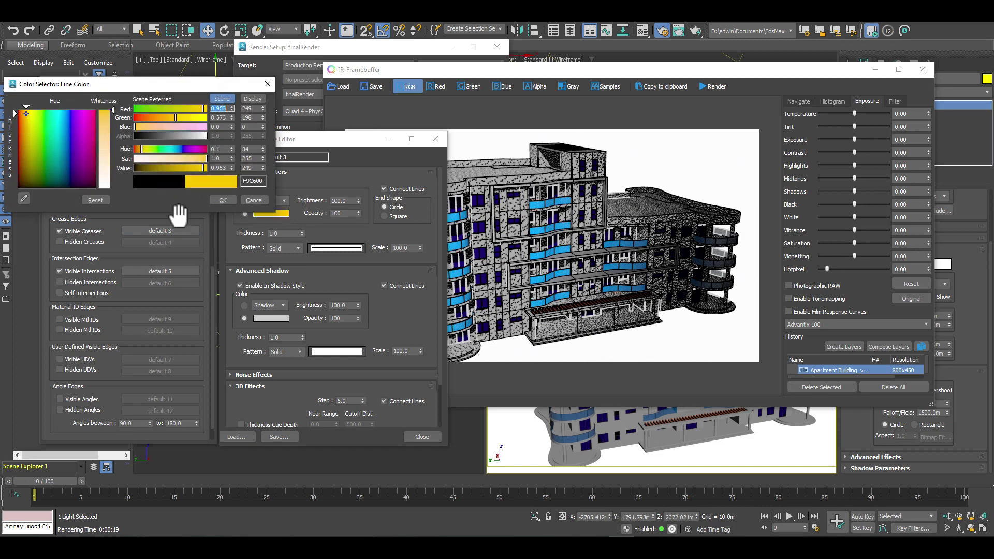
pyautogui.click(223, 201)
# Make default 5 intersection lines magenta, close the Line Editor, and re-render.
pyautogui.click(175, 274)
pyautogui.click(270, 212)
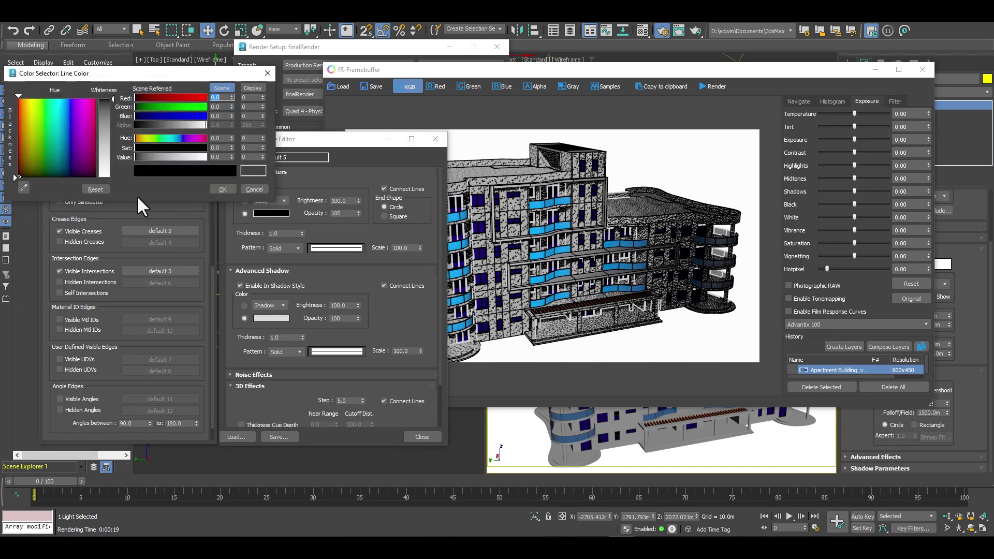
pyautogui.click(84, 127)
pyautogui.click(224, 187)
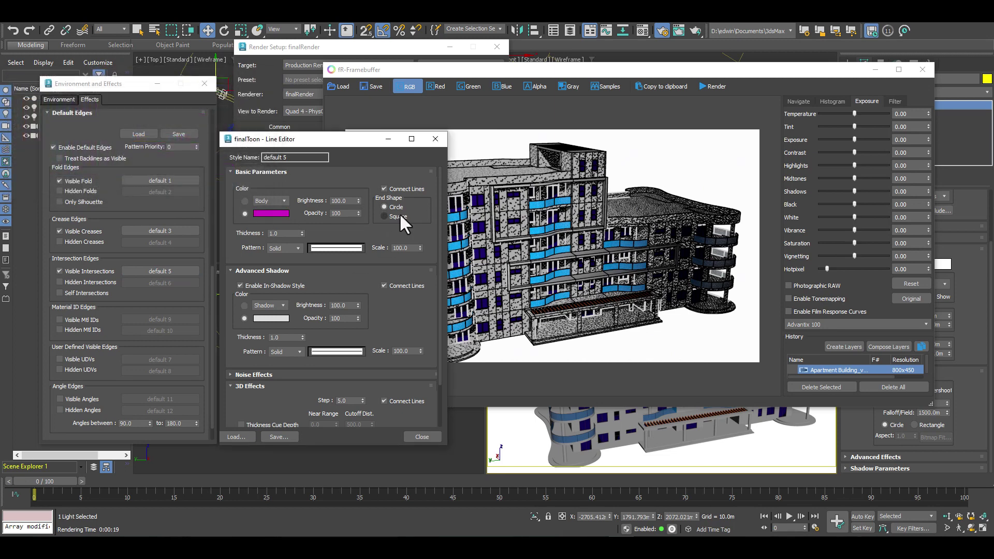
pyautogui.click(429, 436)
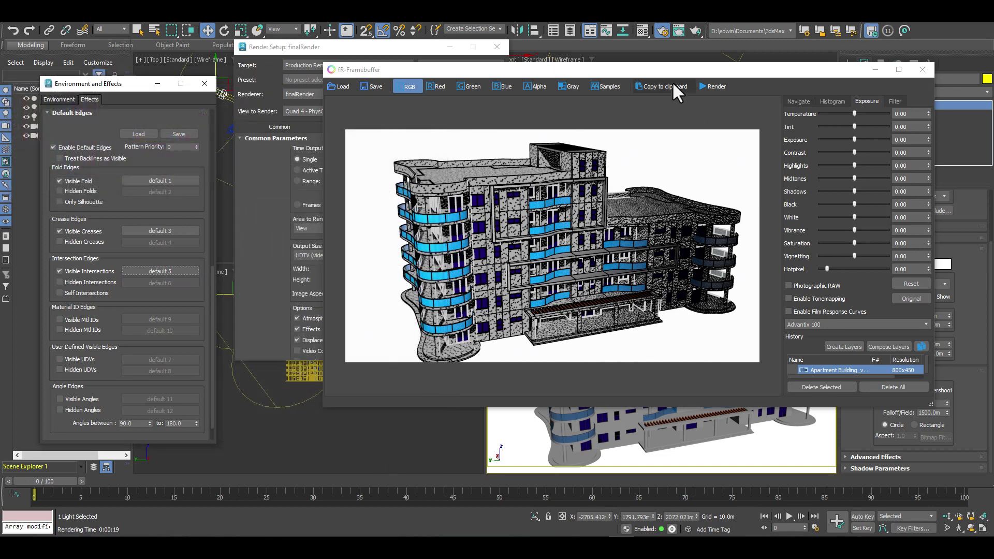
pyautogui.click(722, 85)
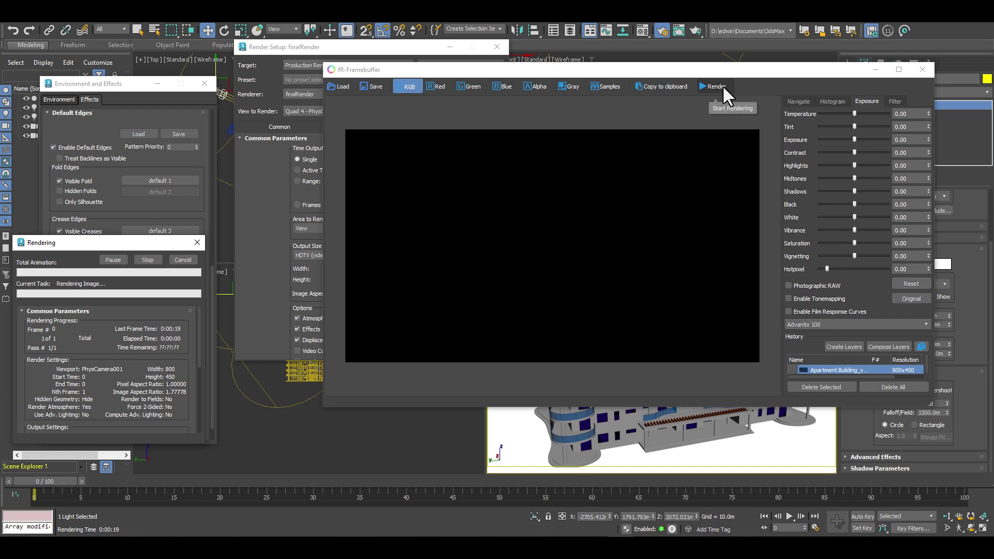